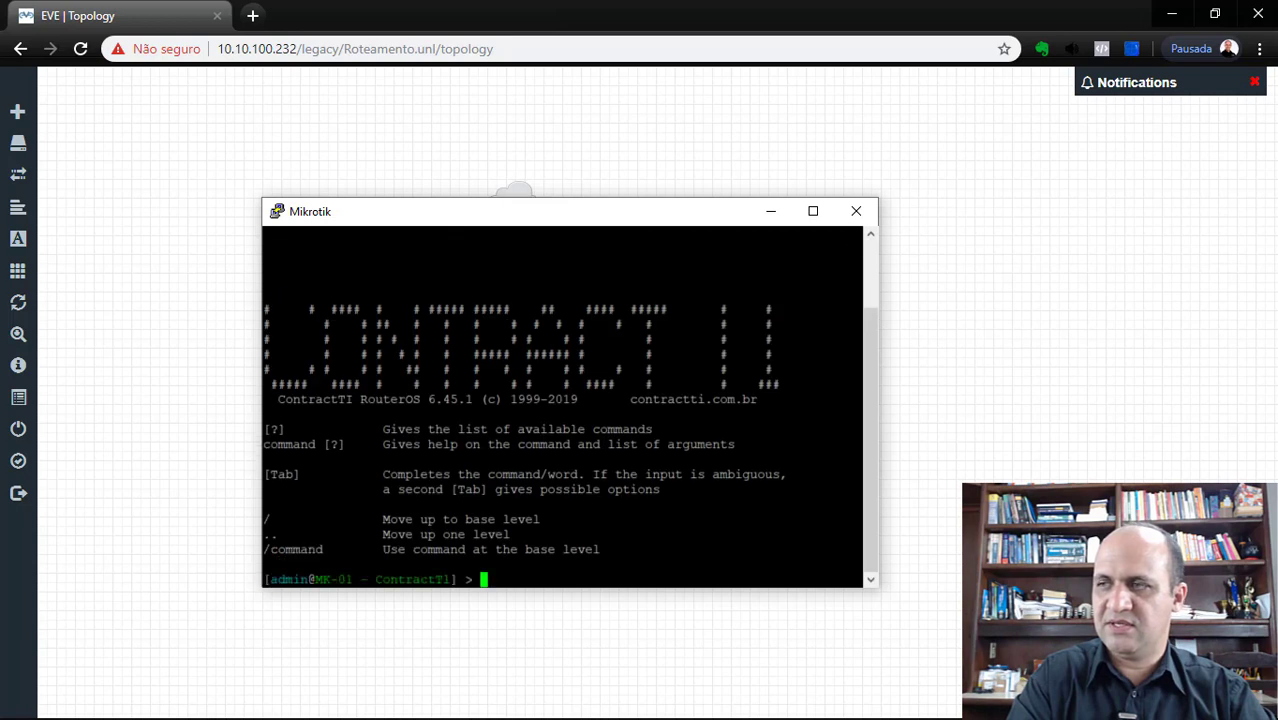
# - Add an enabled DHCP client on ether1 of MK-01 with the default route set to yes, enlarging and repositioning the terminal window
pyautogui.press('Return')
pyautogui.write('i')
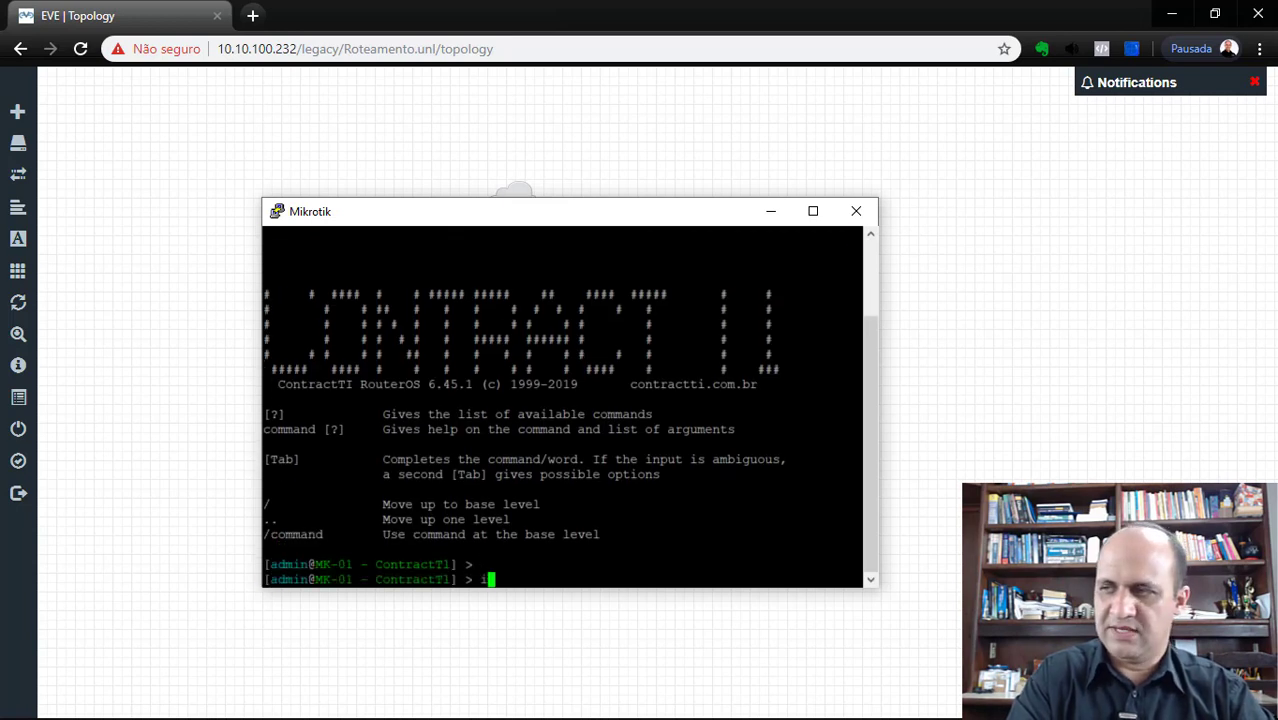
pyautogui.write('p dhcp-client add ')
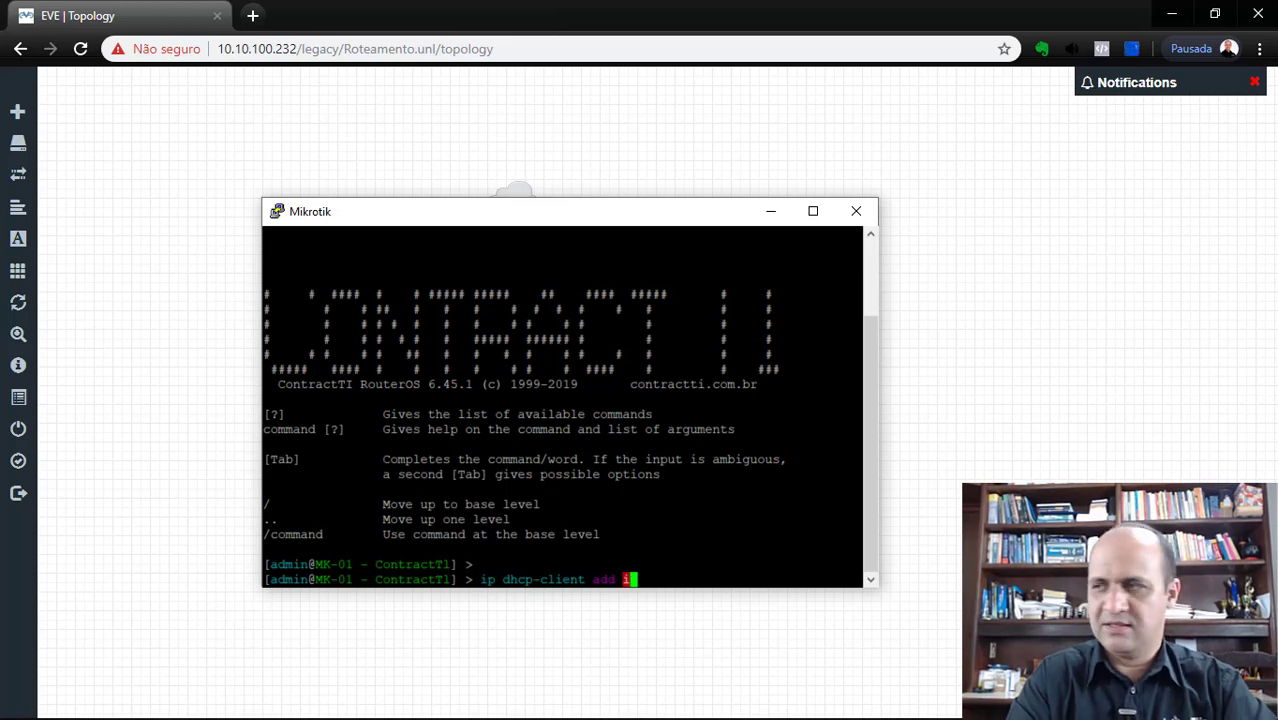
pyautogui.write('interface=ether')
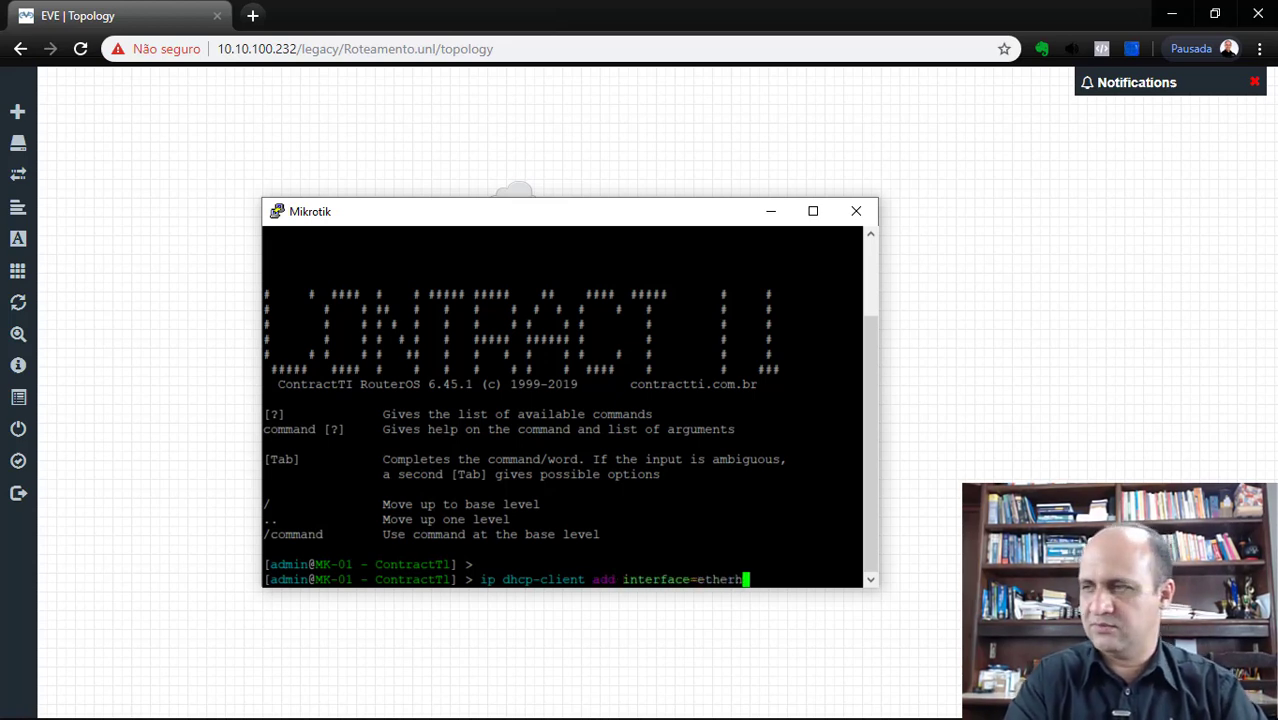
pyautogui.write('1 ')
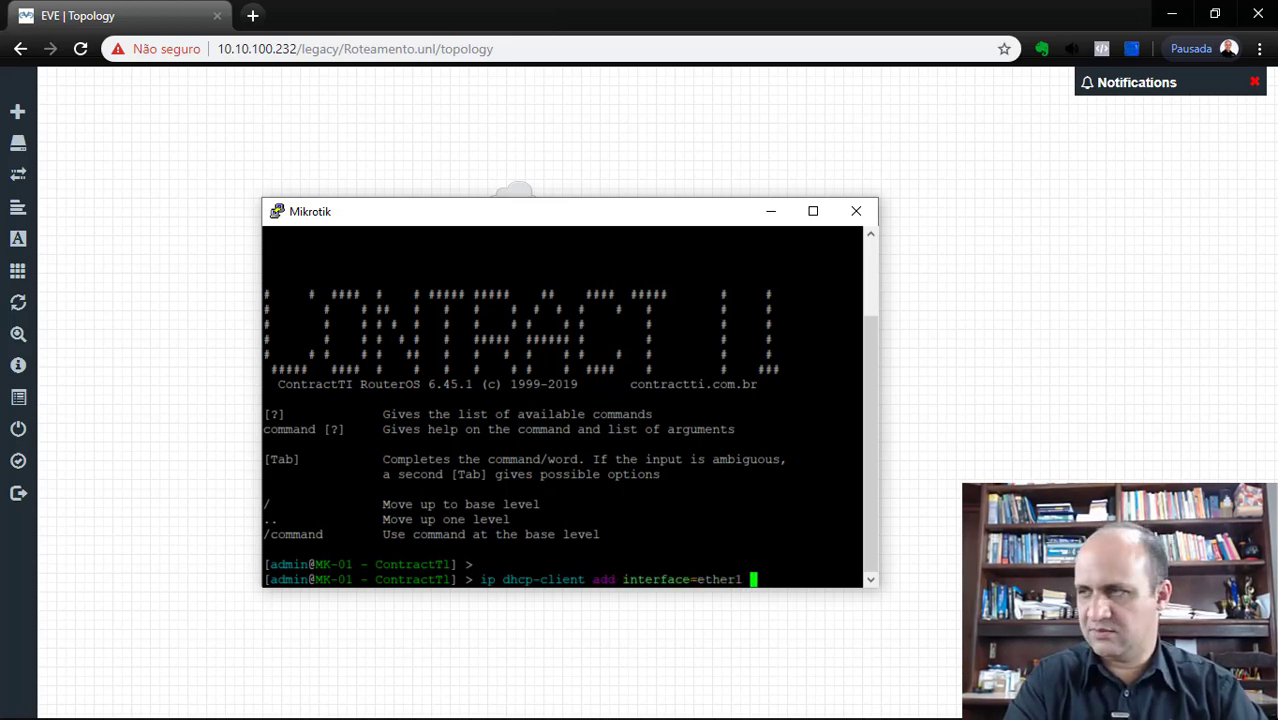
pyautogui.write('add-default-route=')
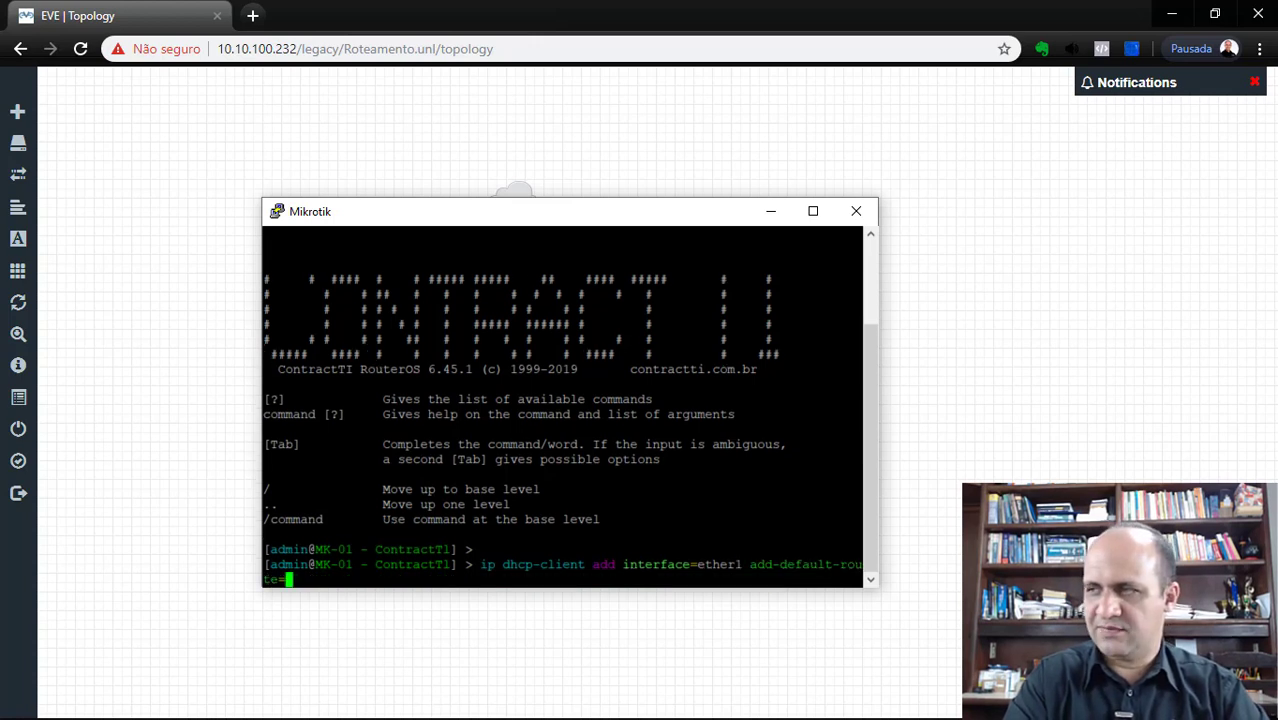
pyautogui.write('yes ')
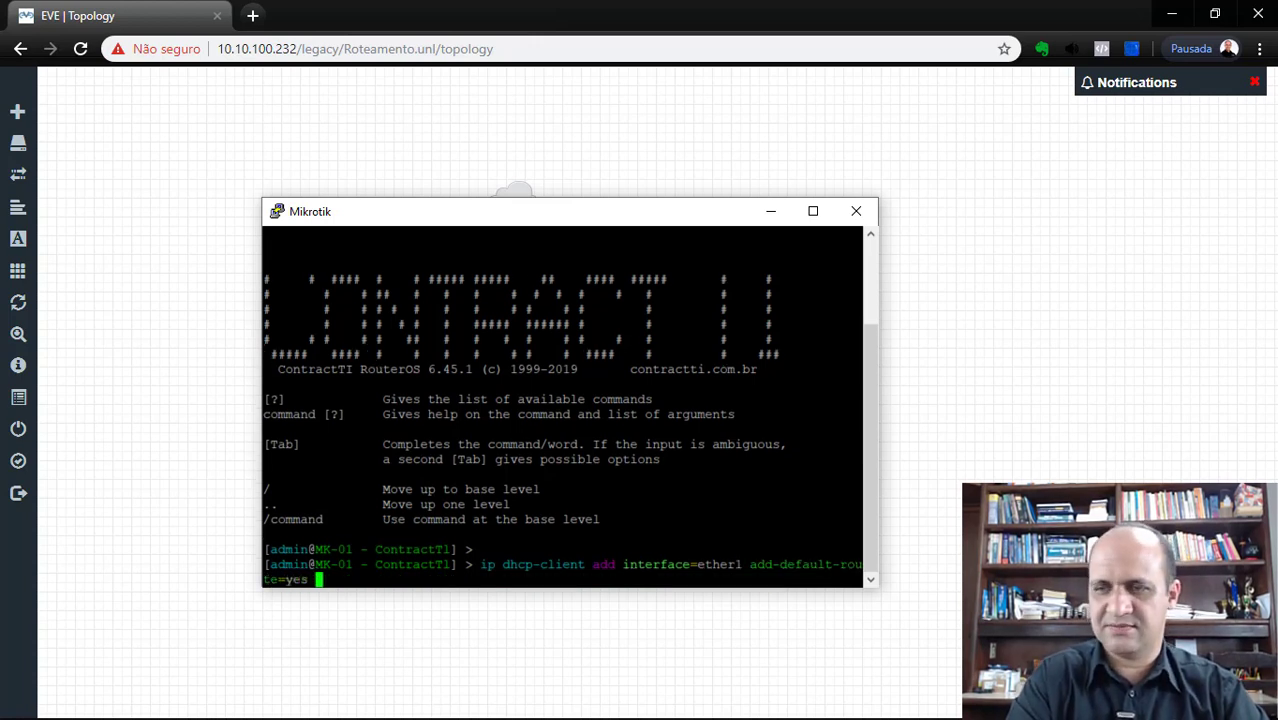
pyautogui.write('disabled=no')
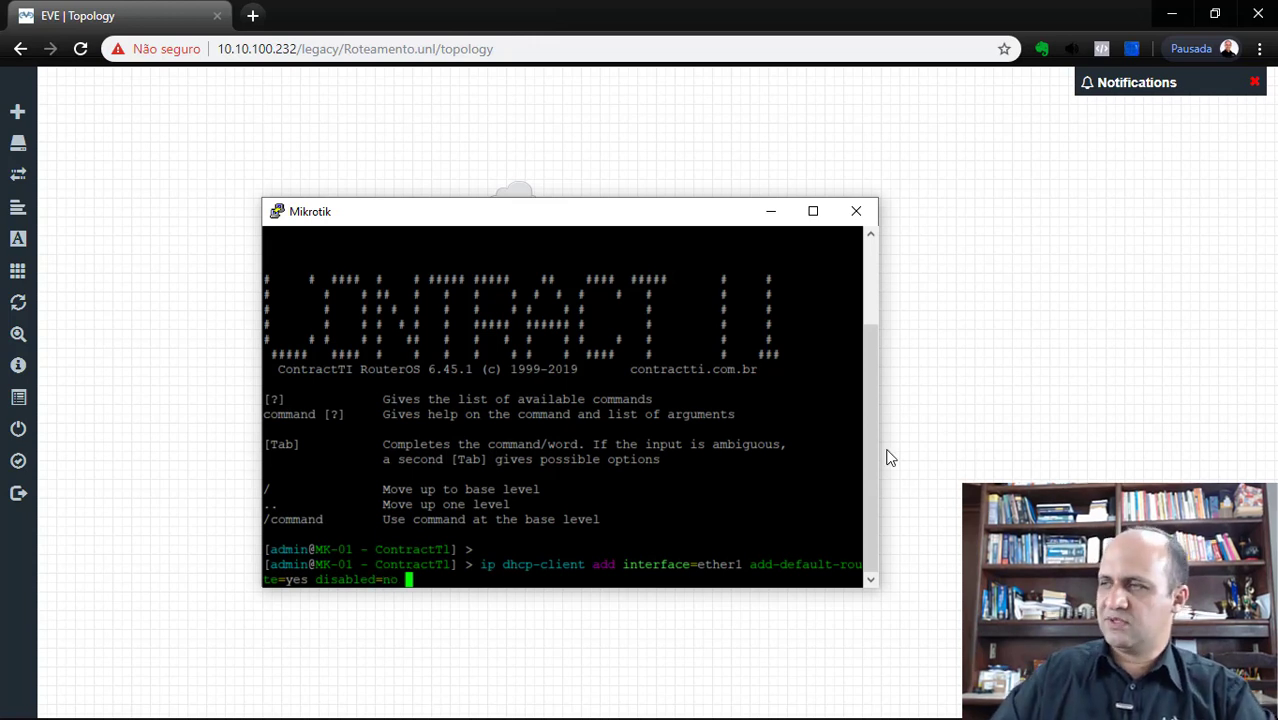
pyautogui.moveTo(878, 448); pyautogui.dragTo(968, 448)
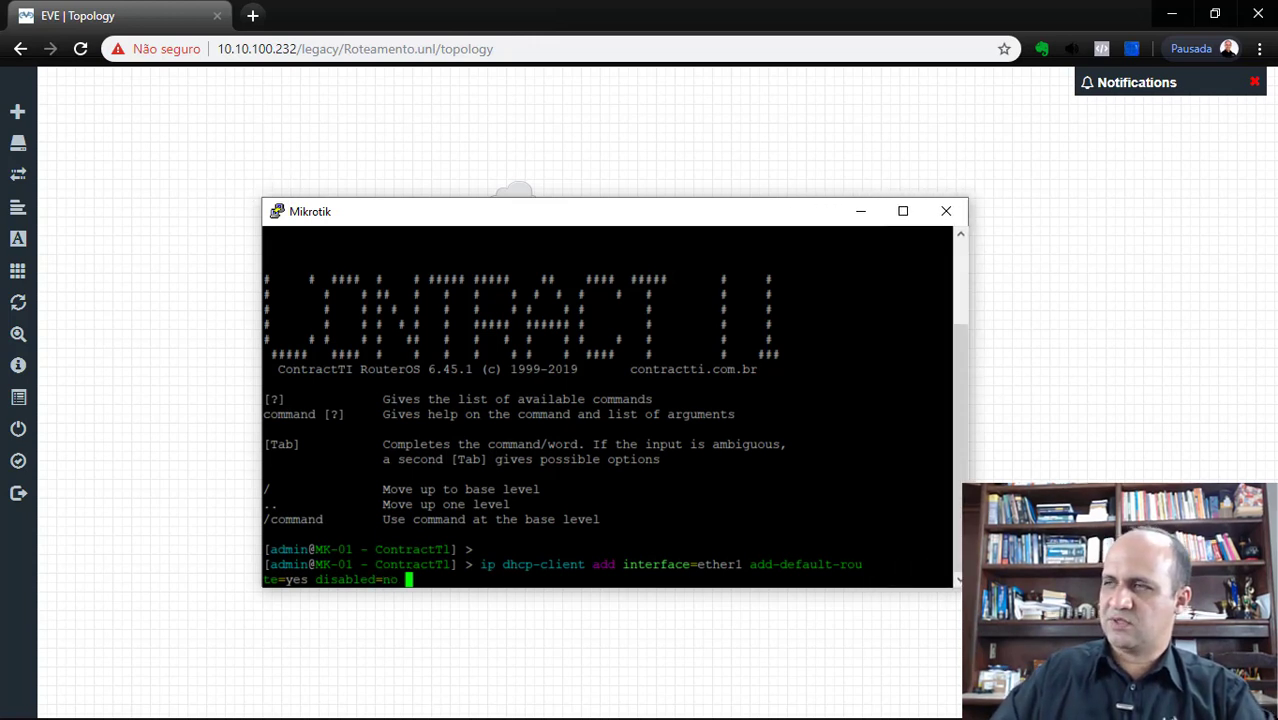
pyautogui.moveTo(663, 224); pyautogui.dragTo(566, 114)
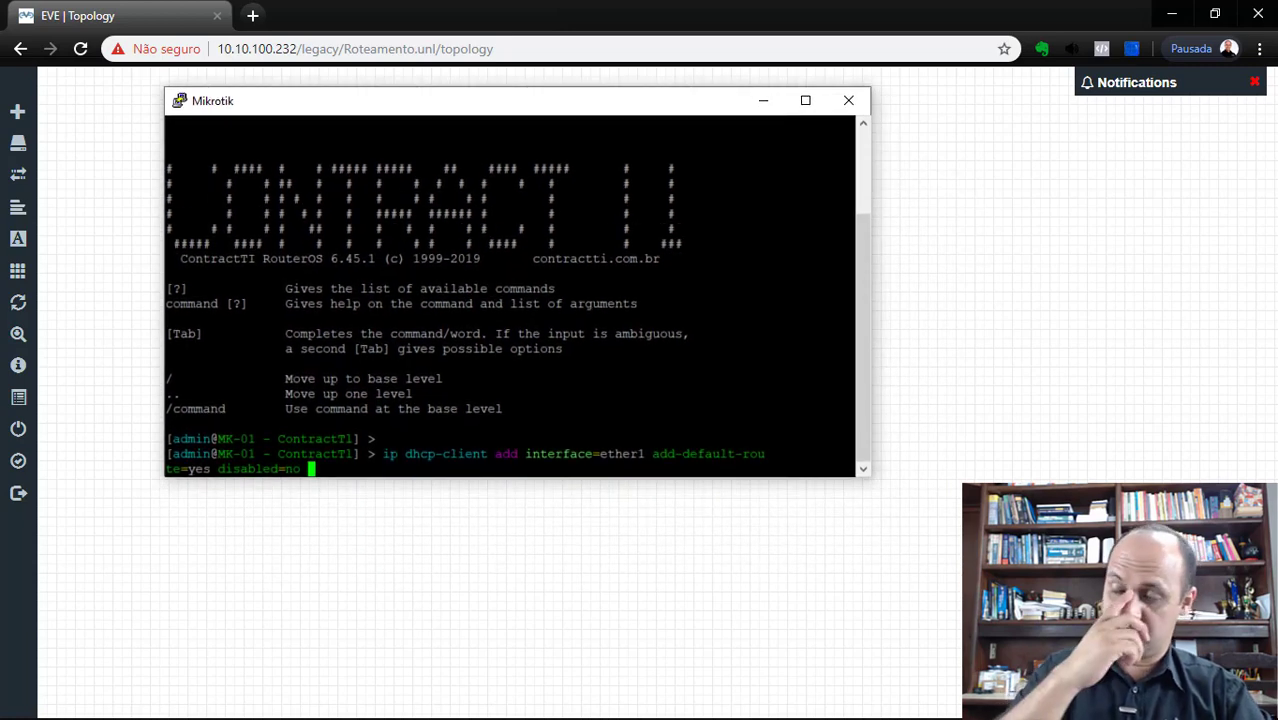
pyautogui.press('Return')
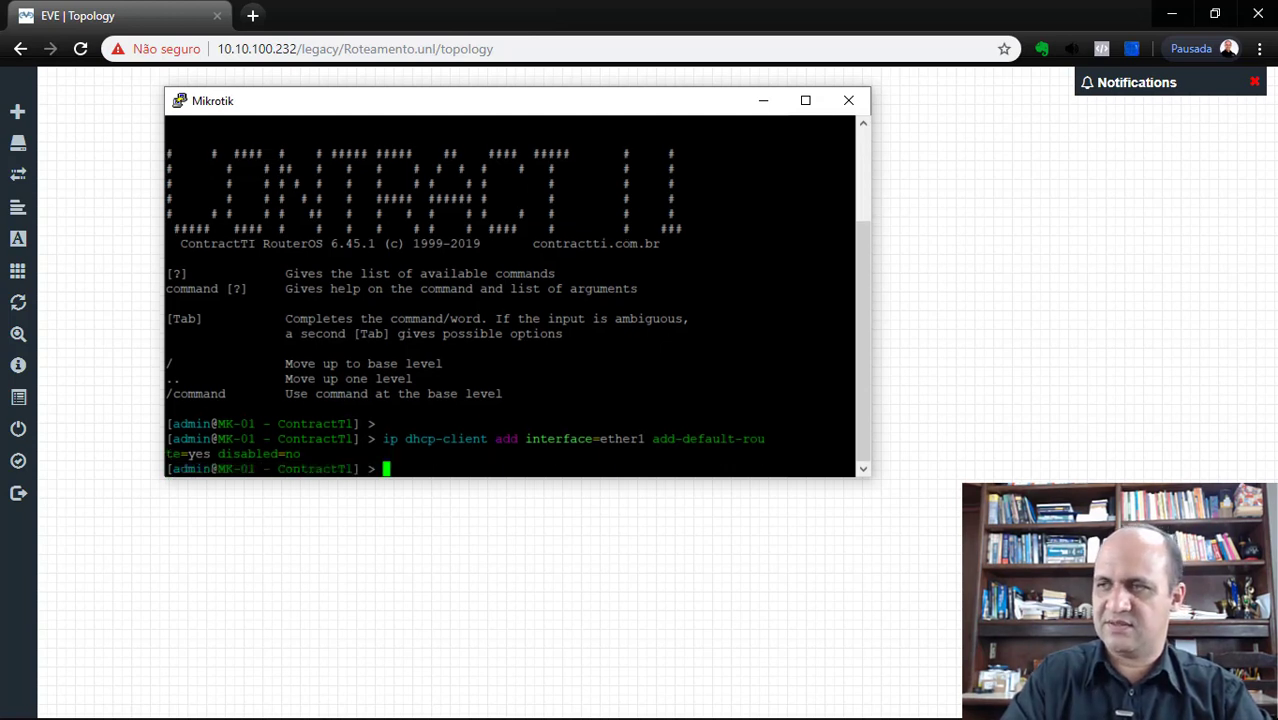
# - Print the router's IP addresses in the terminal
pyautogui.write('ip a')
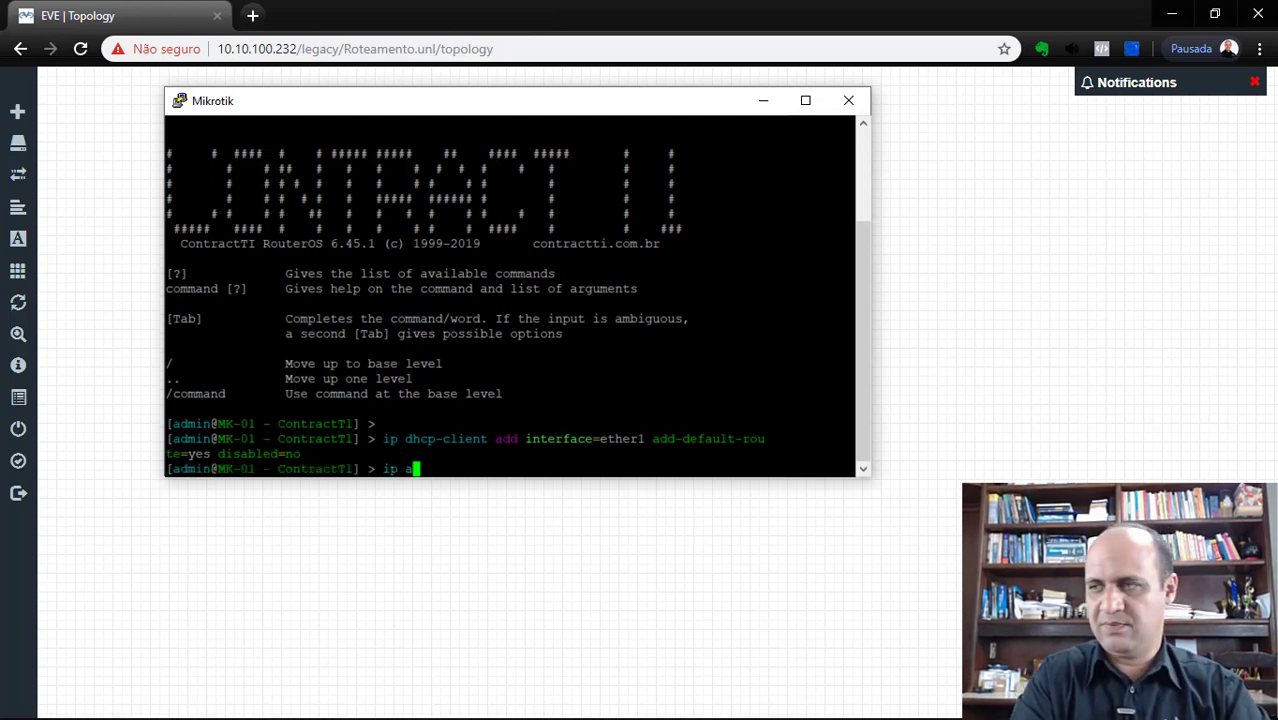
pyautogui.write('dd pri')
pyautogui.press('Return')
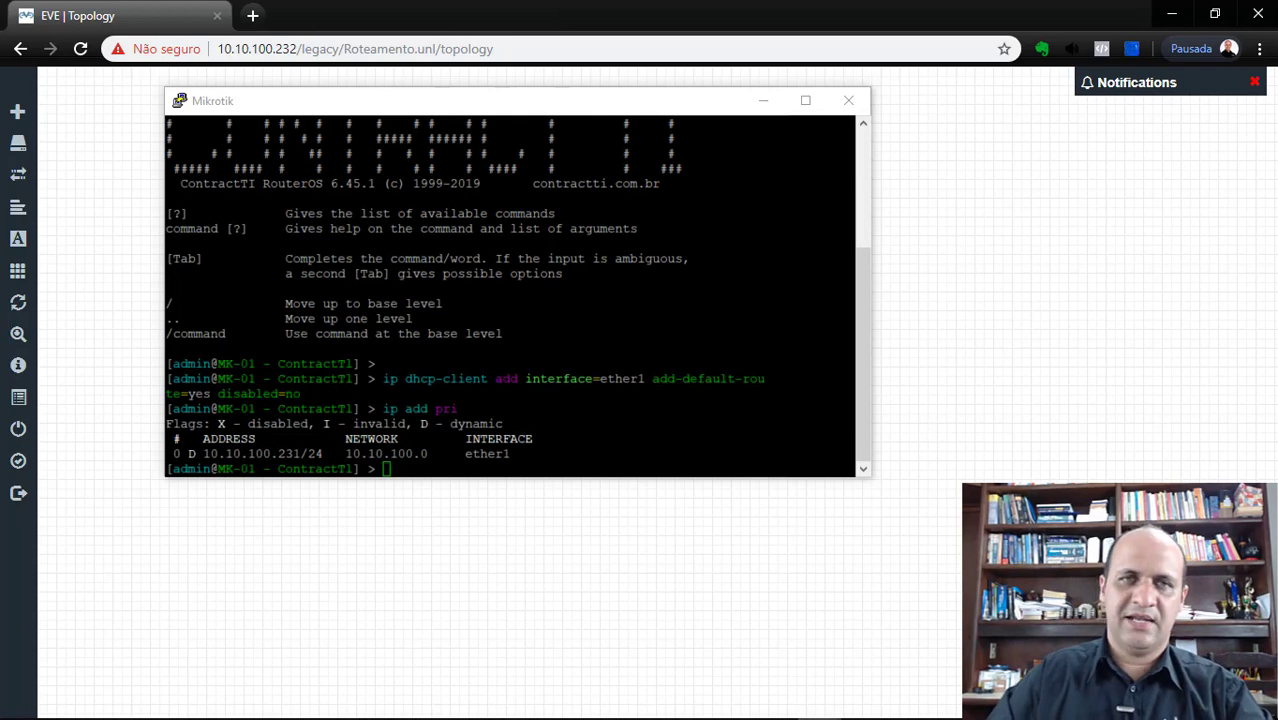
# - Switch to WinBox, connect to the router at 10.10.100.231 as admin, and maximize the session window
pyautogui.moveTo(5, 440); pyautogui.dragTo(845, 242)
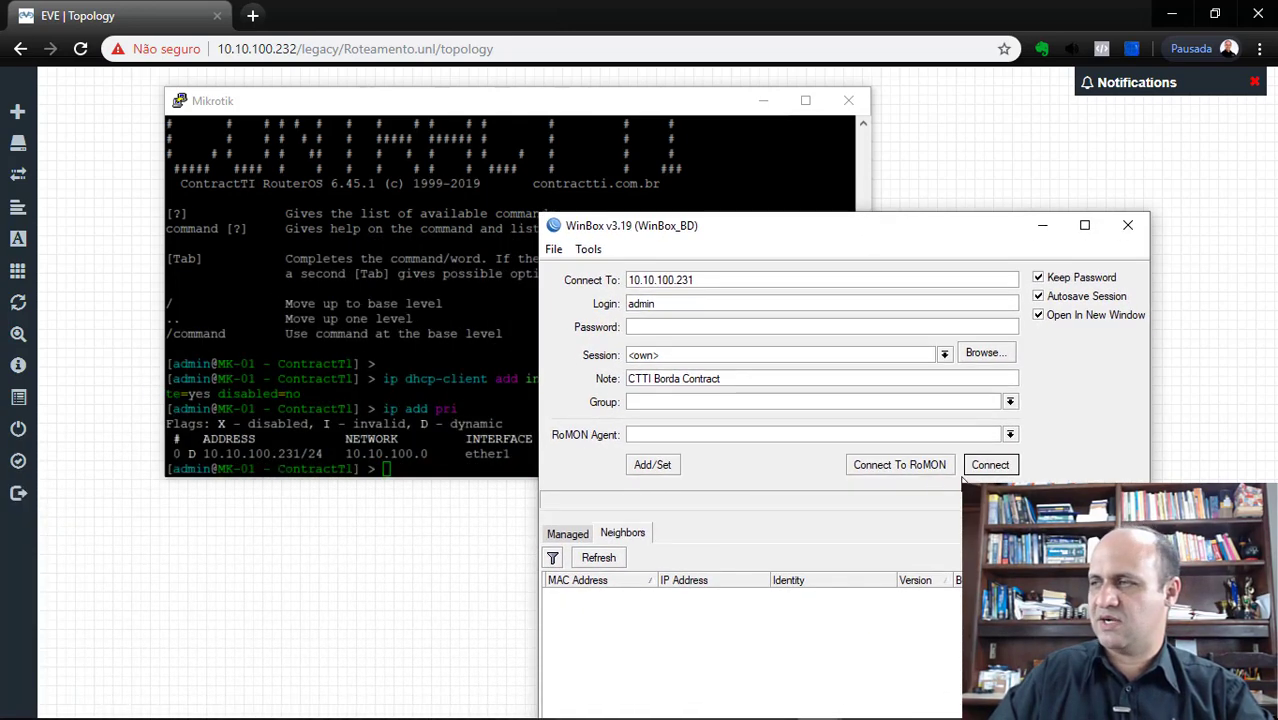
pyautogui.click(987, 468)
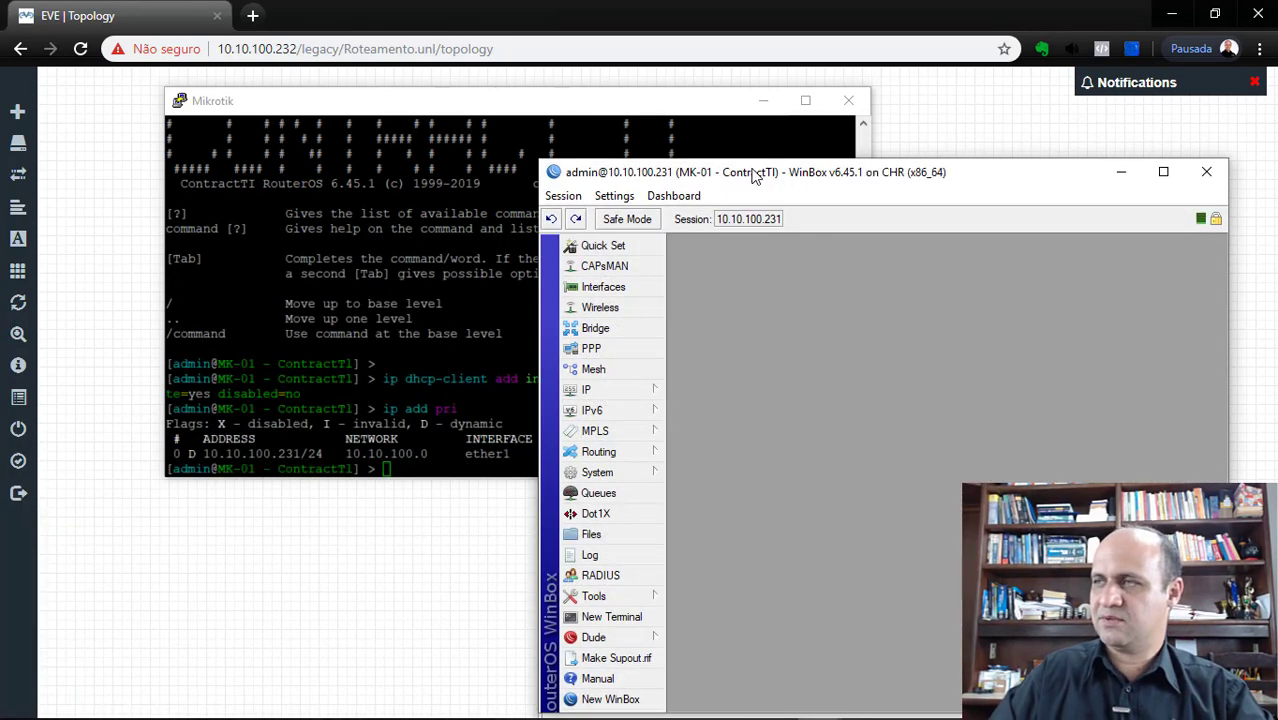
pyautogui.doubleClick(753, 175)
# - Open MK-01's IP address list, widen its Address column to show full addresses, and reposition the list window
pyautogui.click(118, 224)
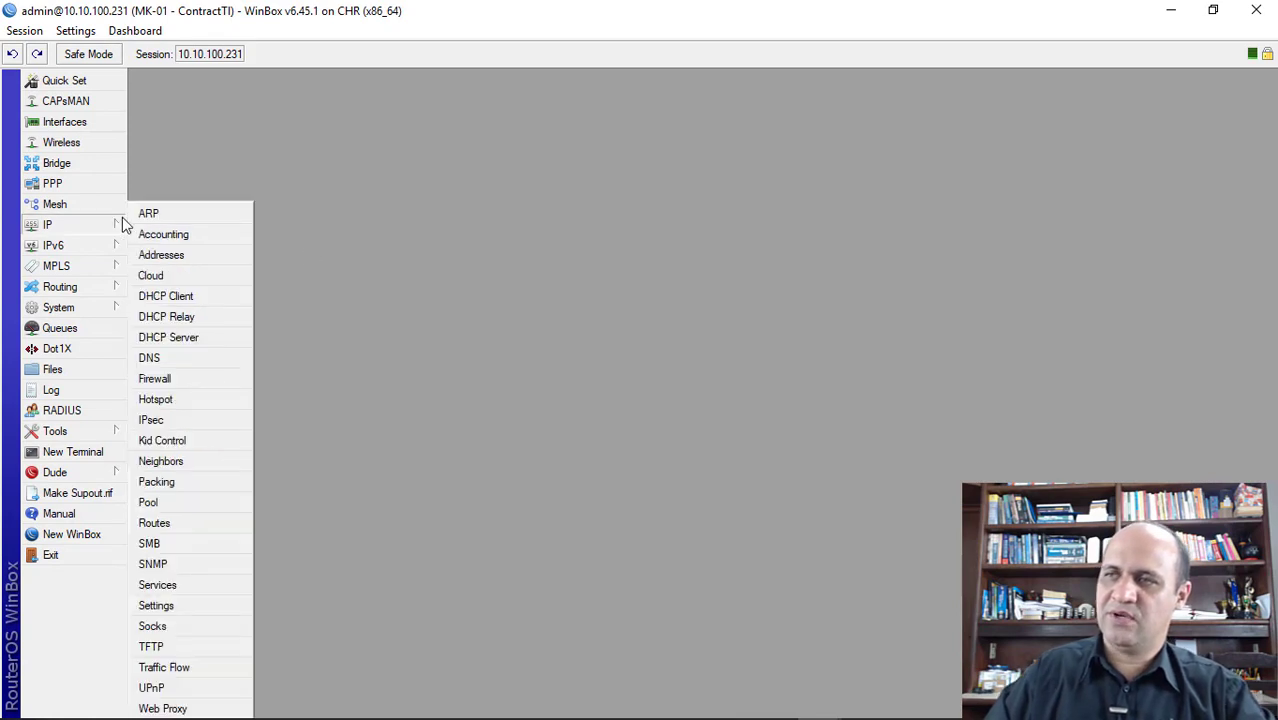
pyautogui.click(165, 254)
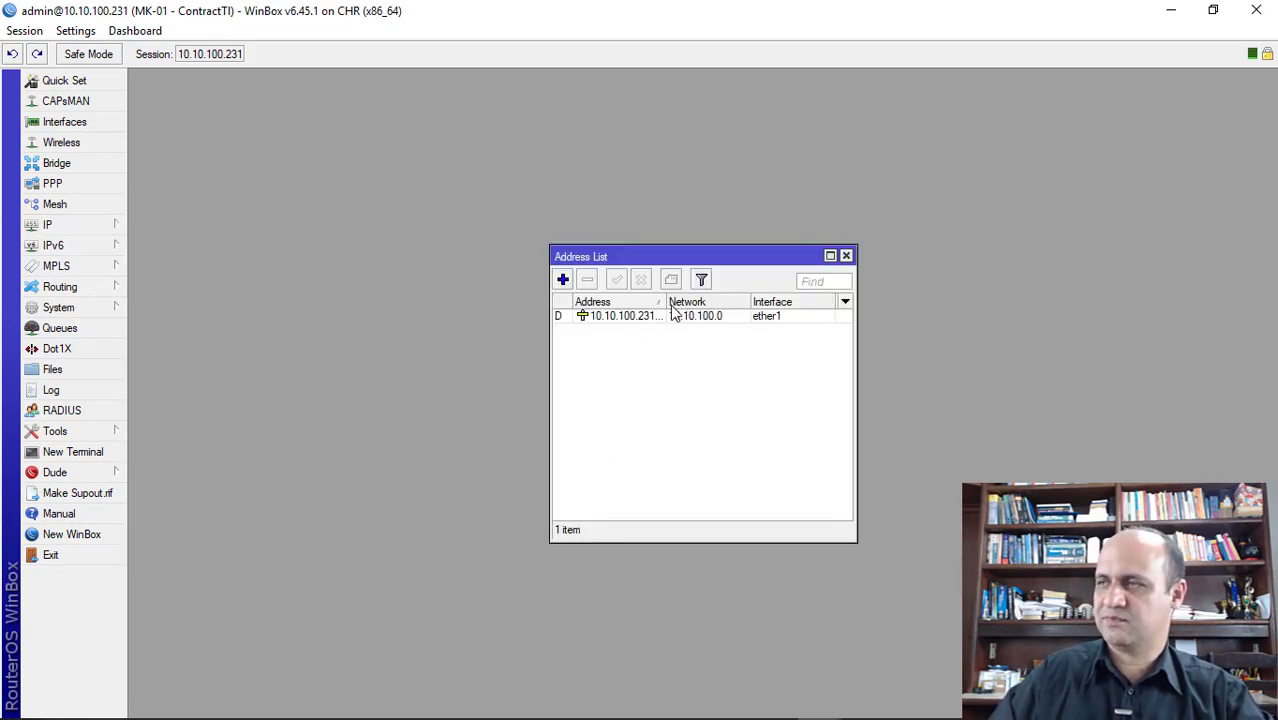
pyautogui.moveTo(666, 302); pyautogui.dragTo(681, 302)
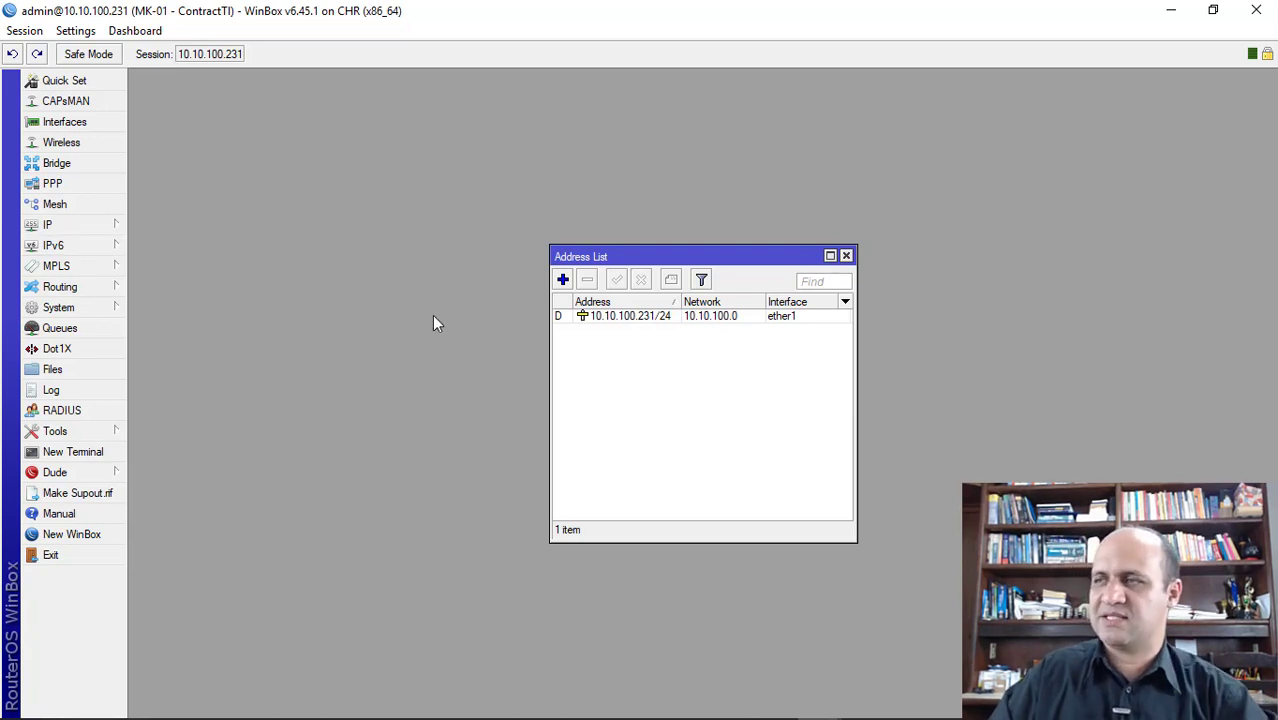
pyautogui.moveTo(620, 257); pyautogui.dragTo(434, 236)
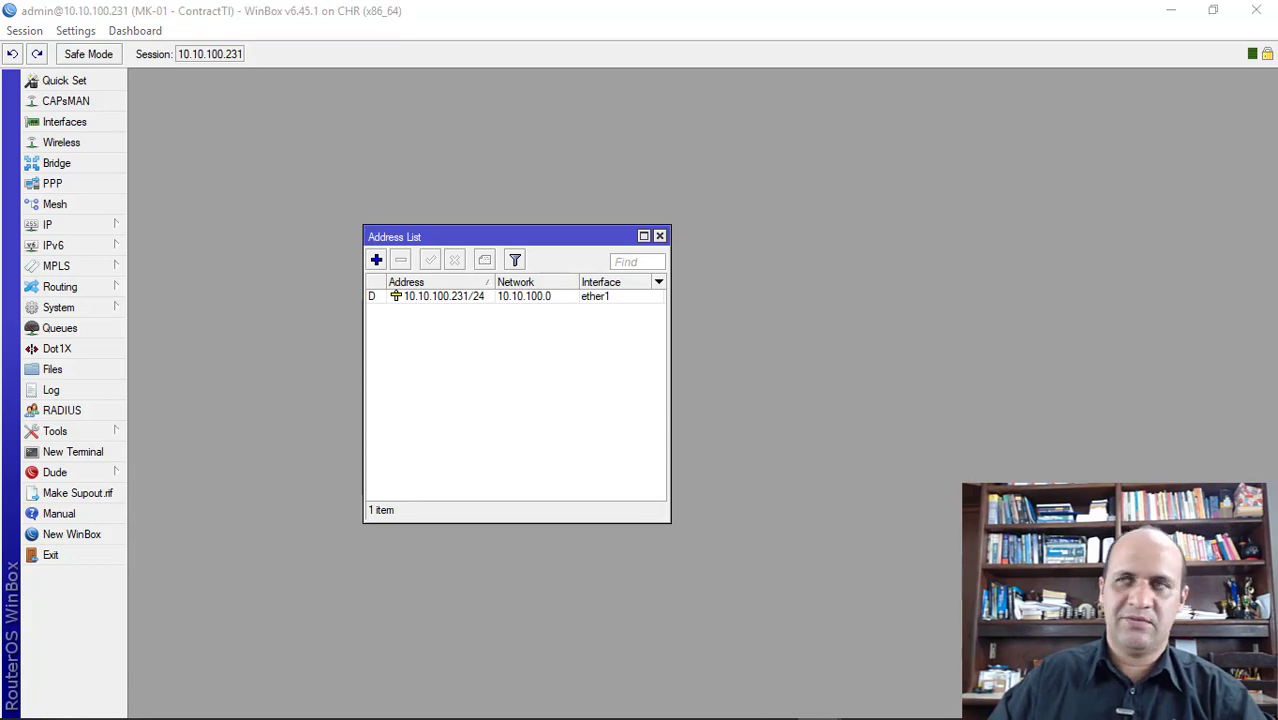
# - Switch to the WinBox session of the CASA router and open its IP address list with the Address column widened
pyautogui.moveTo(474, 125); pyautogui.dragTo(471, 17)
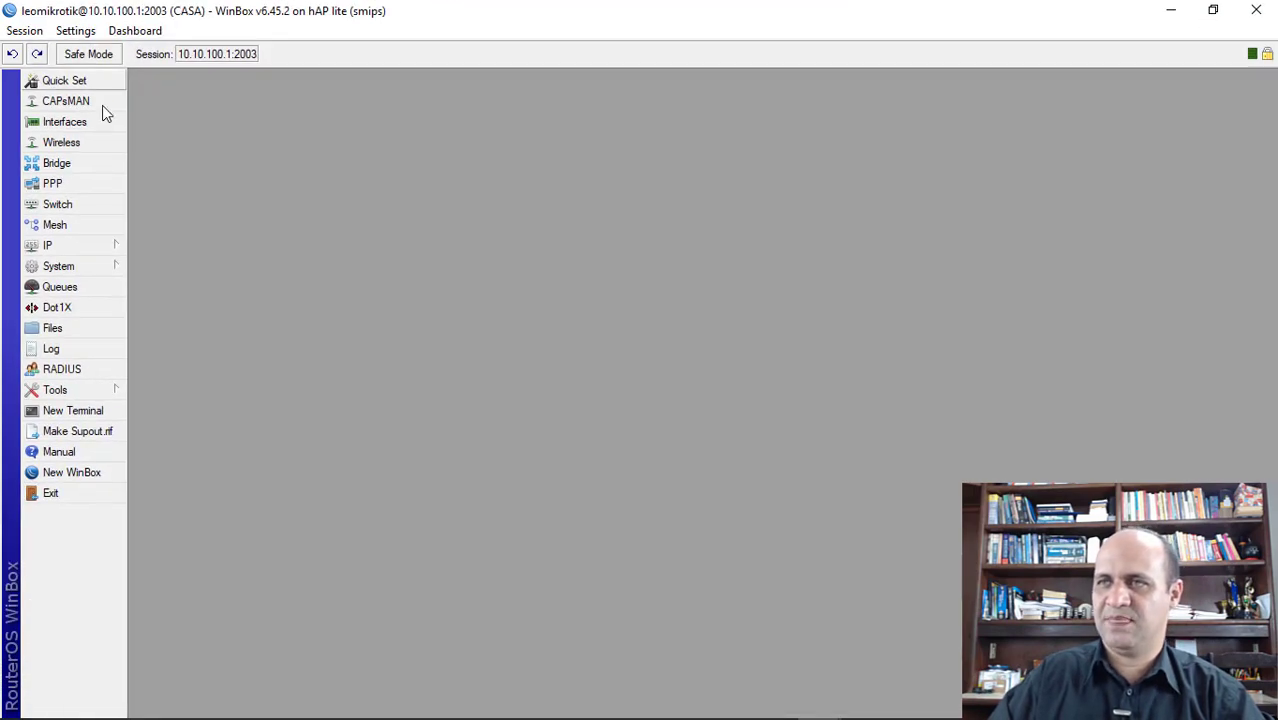
pyautogui.click(95, 250)
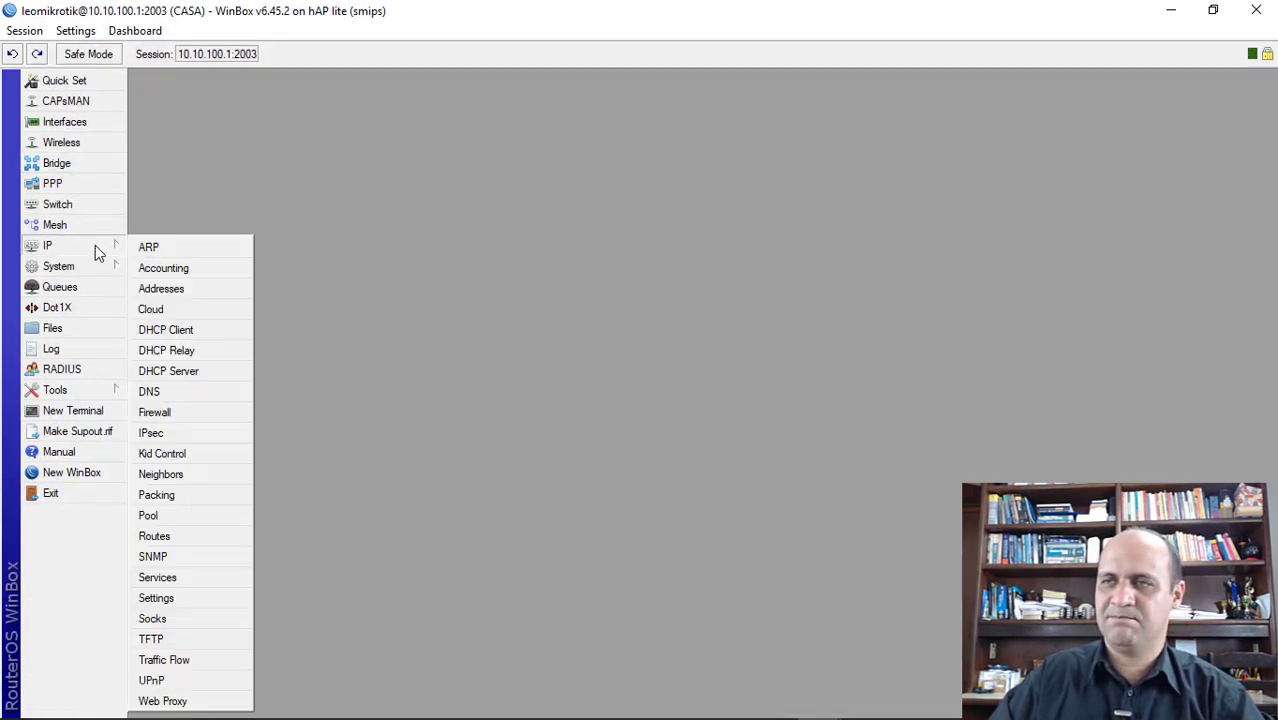
pyautogui.click(194, 289)
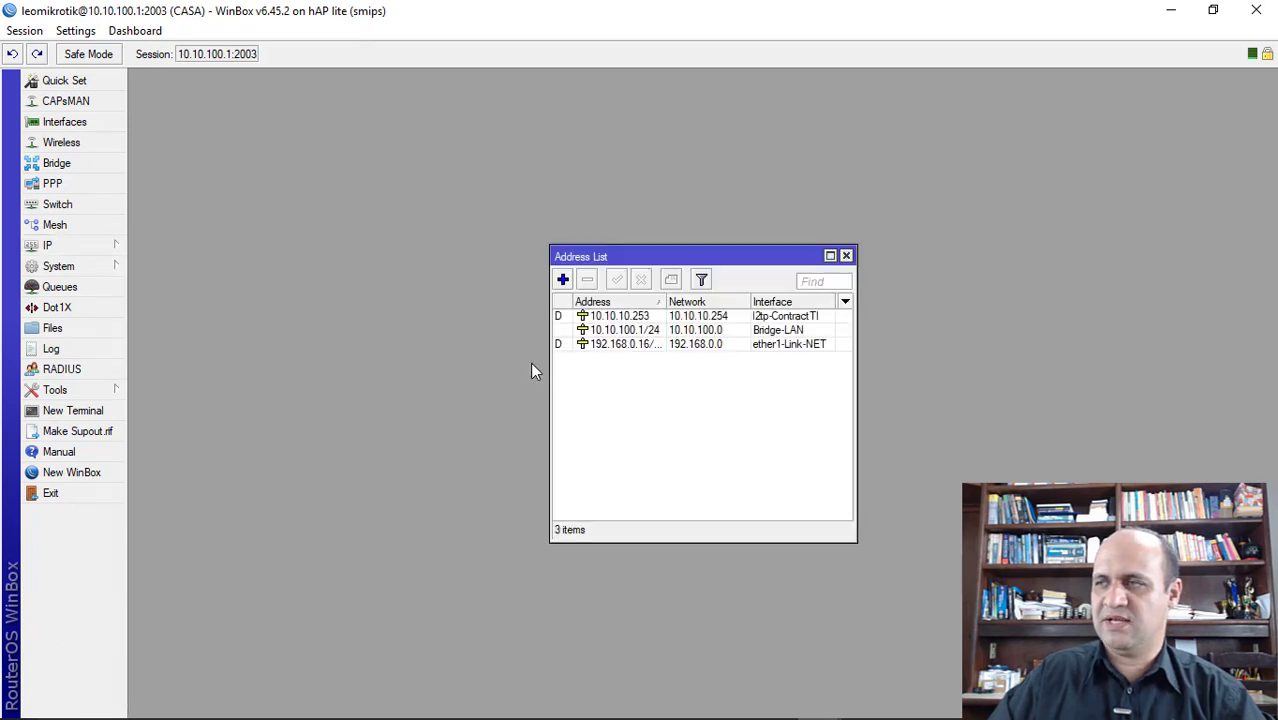
pyautogui.click(658, 346)
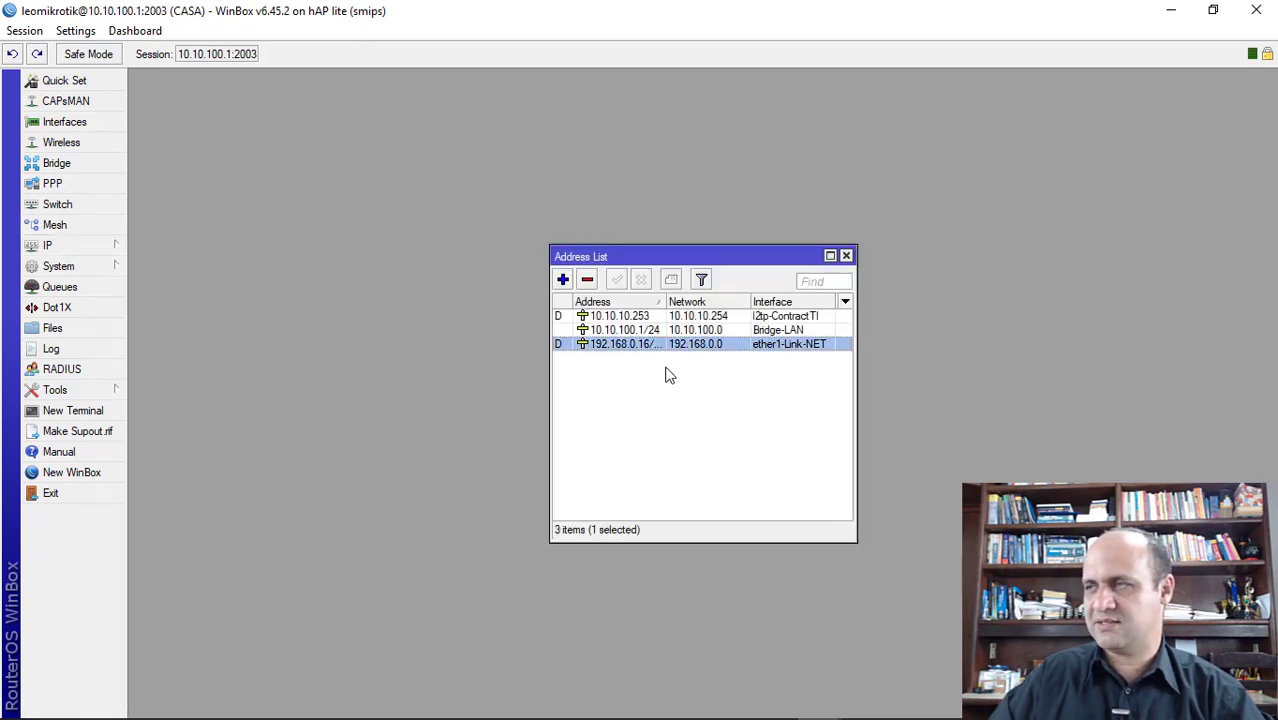
pyautogui.click(632, 330)
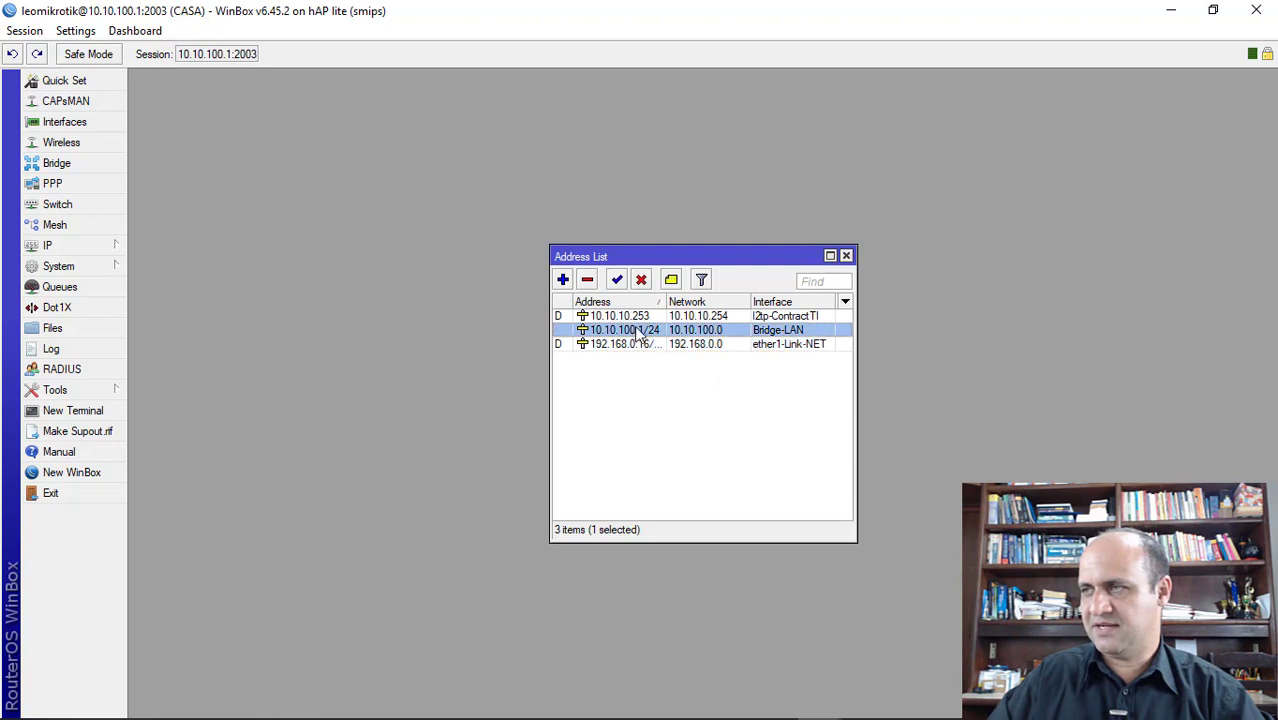
pyautogui.moveTo(665, 302); pyautogui.dragTo(692, 302)
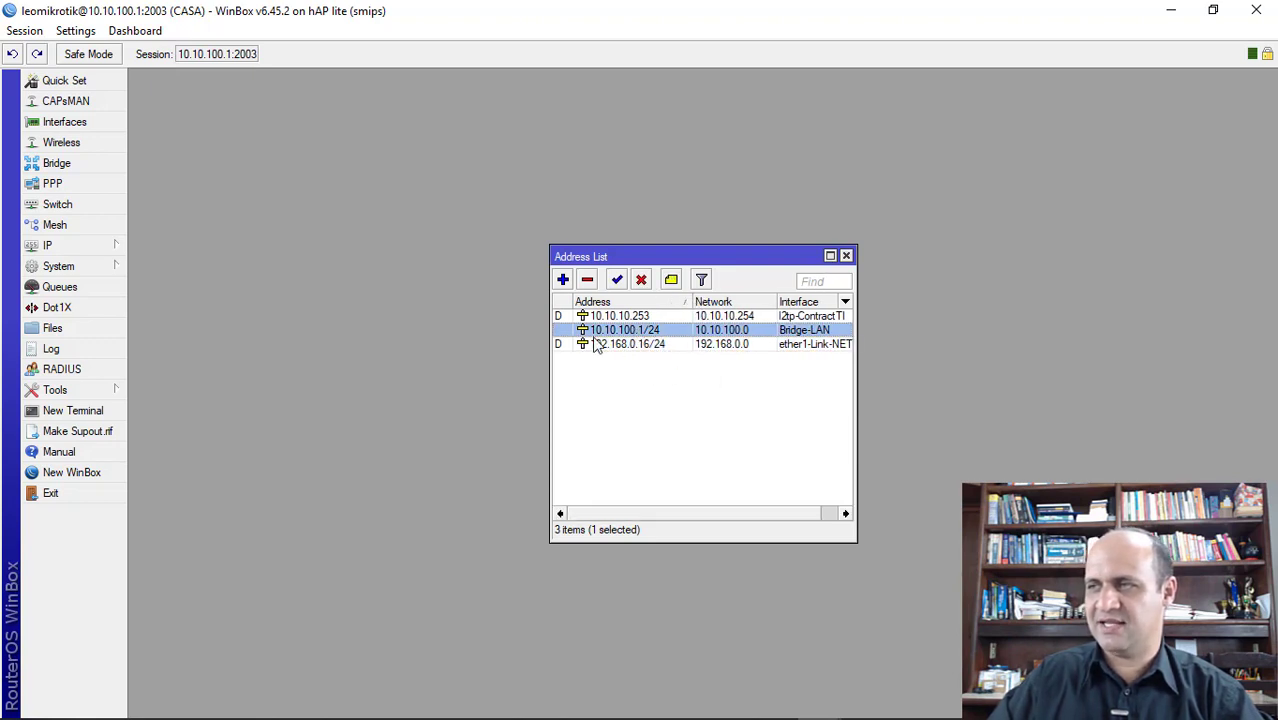
# - Add the IP address 20.20.20.1/24 to the Bridge-LAN interface of the CASA router
pyautogui.click(562, 280)
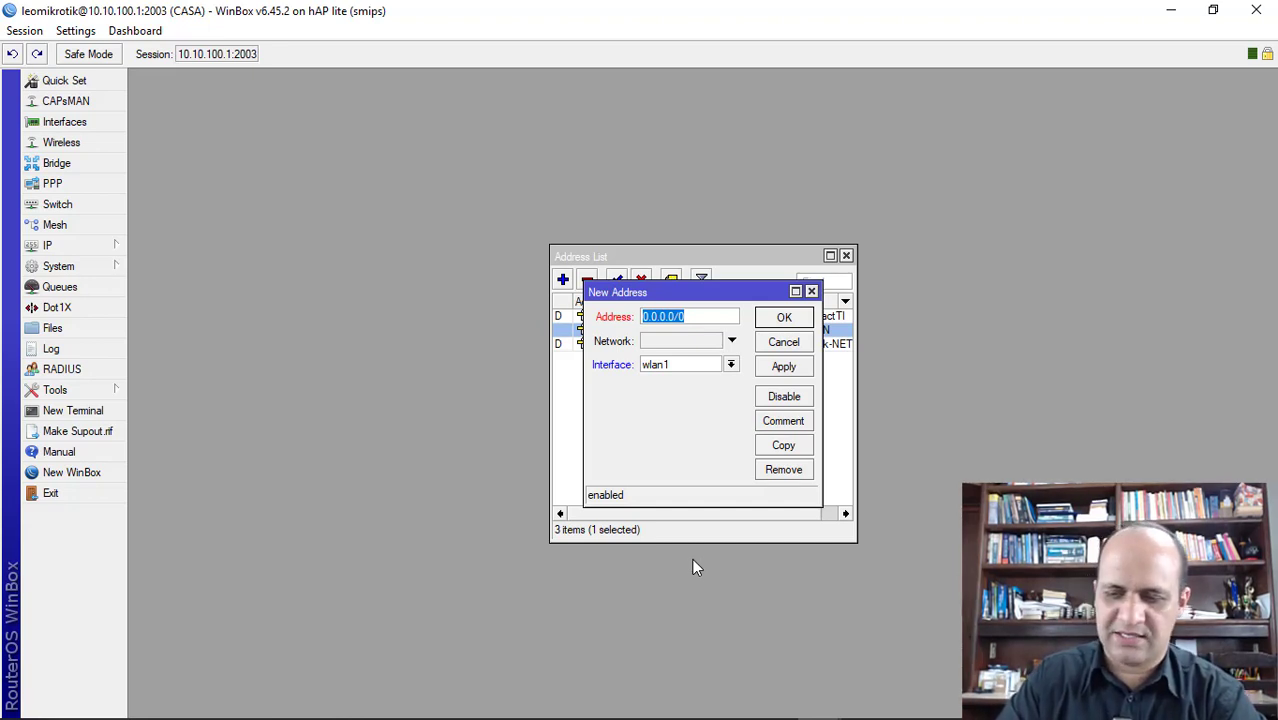
pyautogui.write('20.20.')
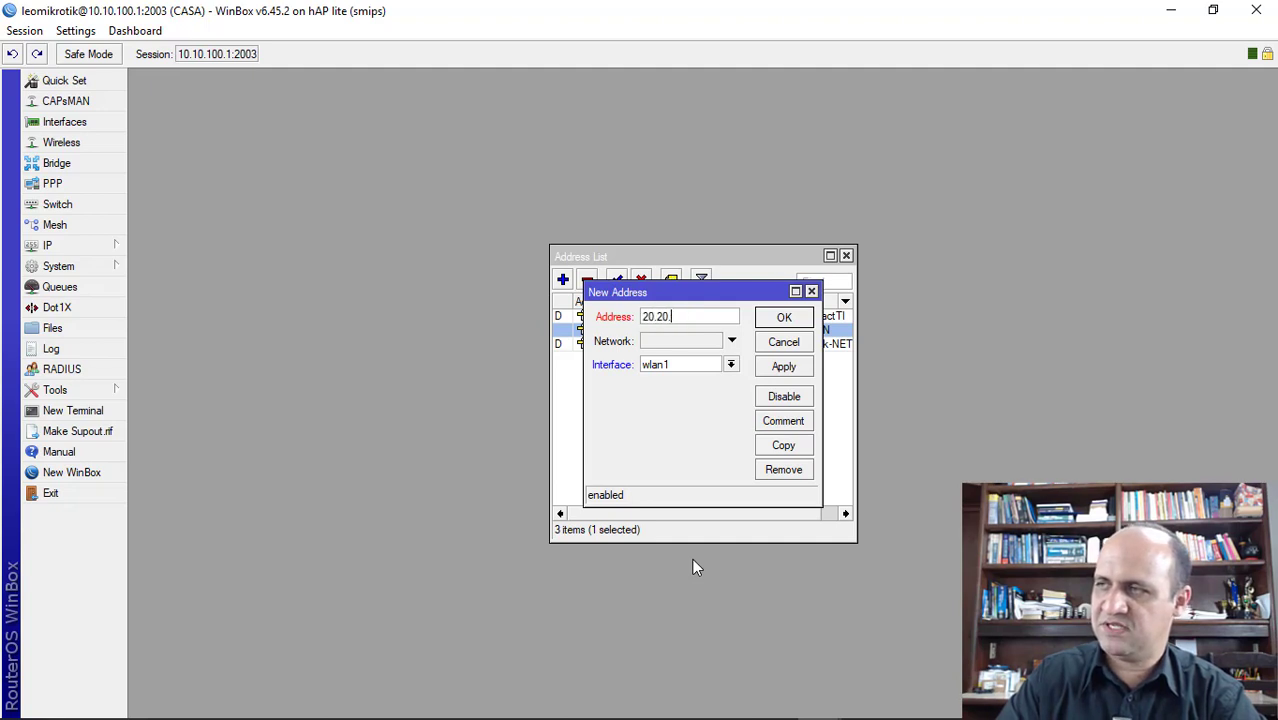
pyautogui.write('20.1/24')
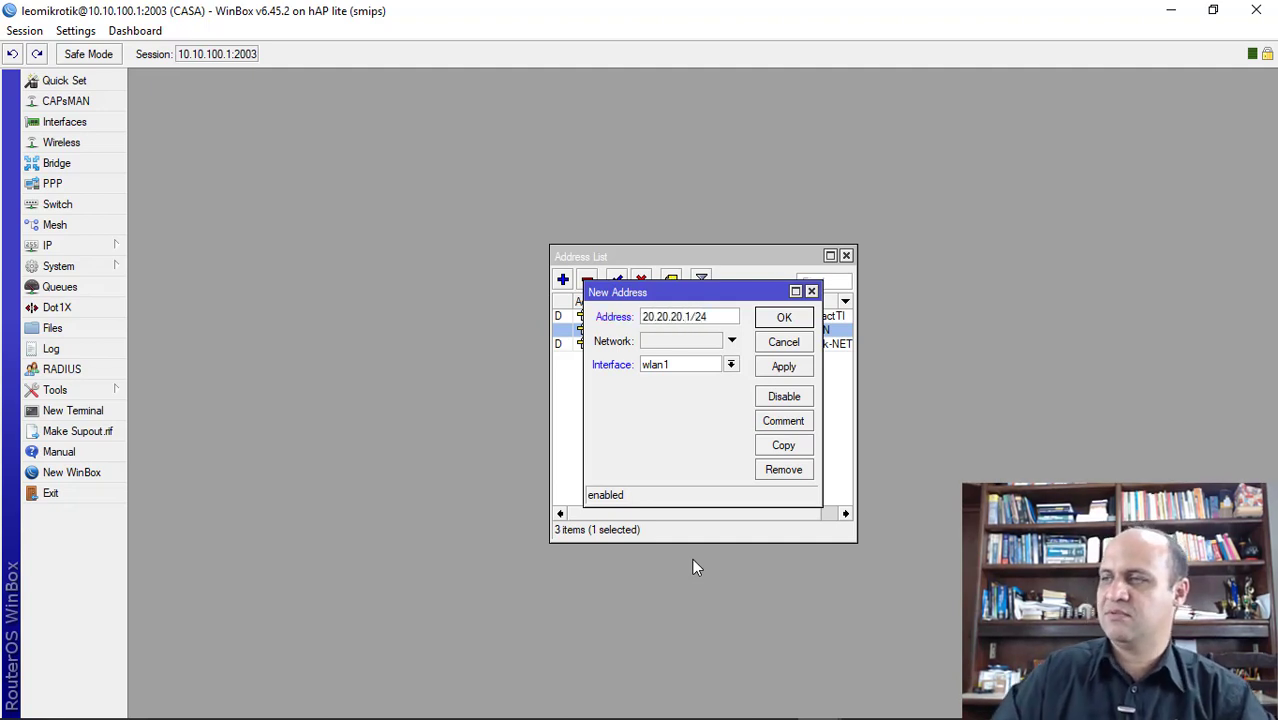
pyautogui.click(700, 367)
pyautogui.click(698, 378)
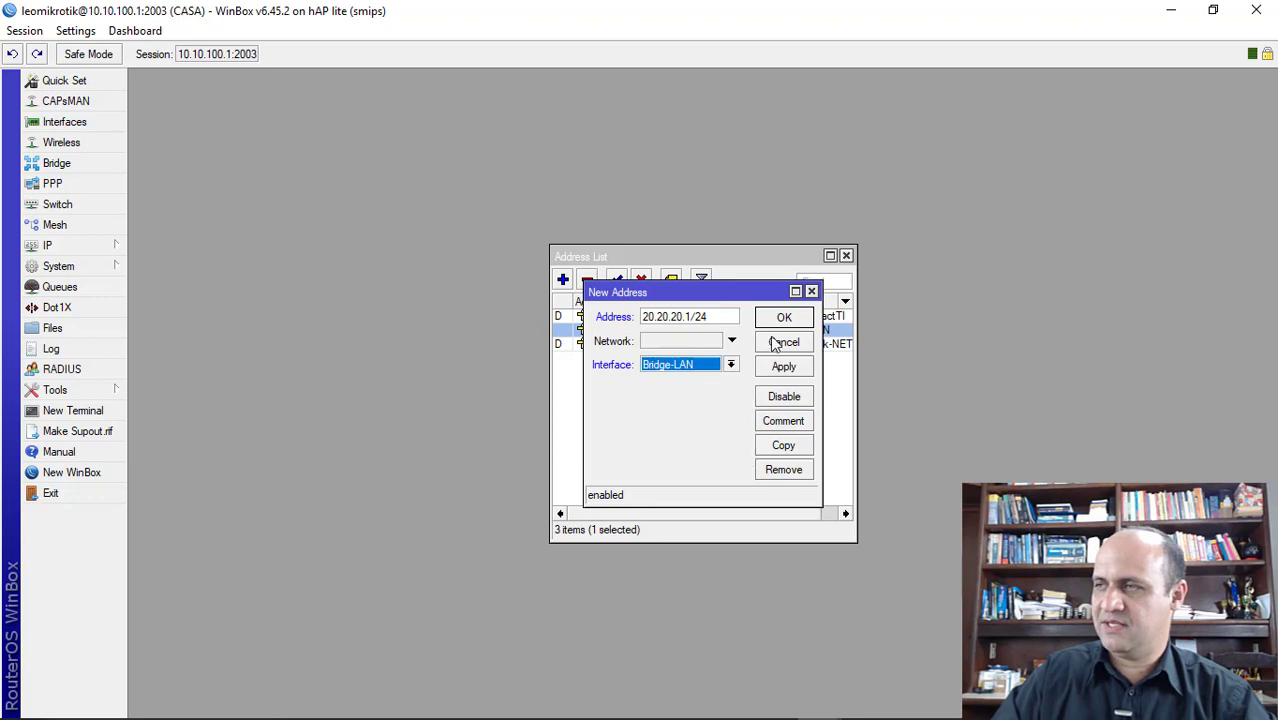
pyautogui.click(784, 317)
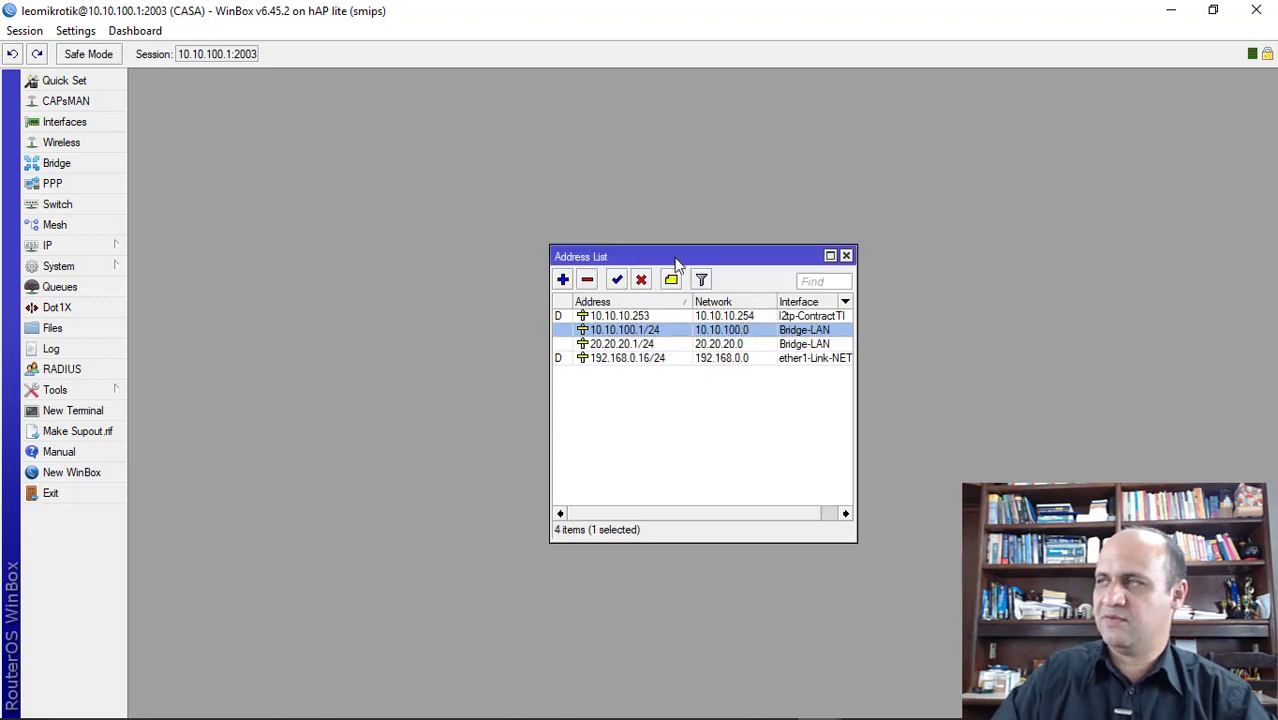
# - Return to the MK-01 session and add the IP address 20.20.20.2/24 to the ether1 interface
pyautogui.click(1173, 12)
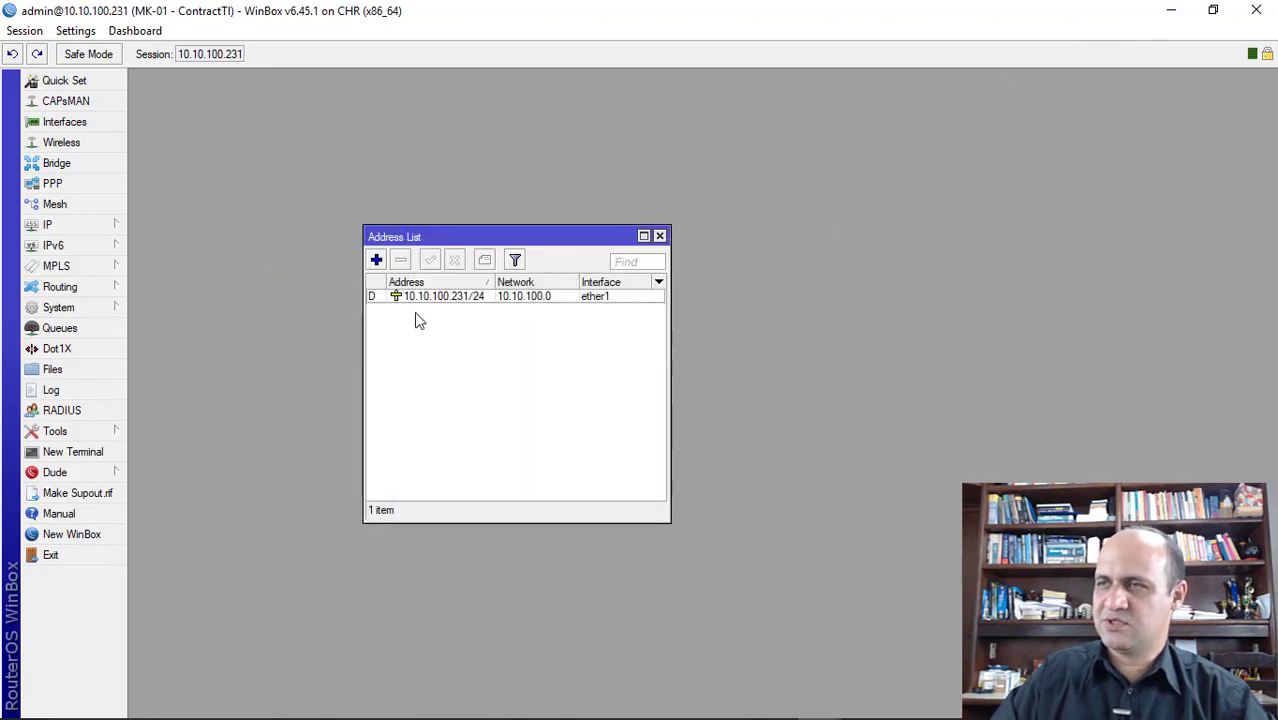
pyautogui.click(376, 260)
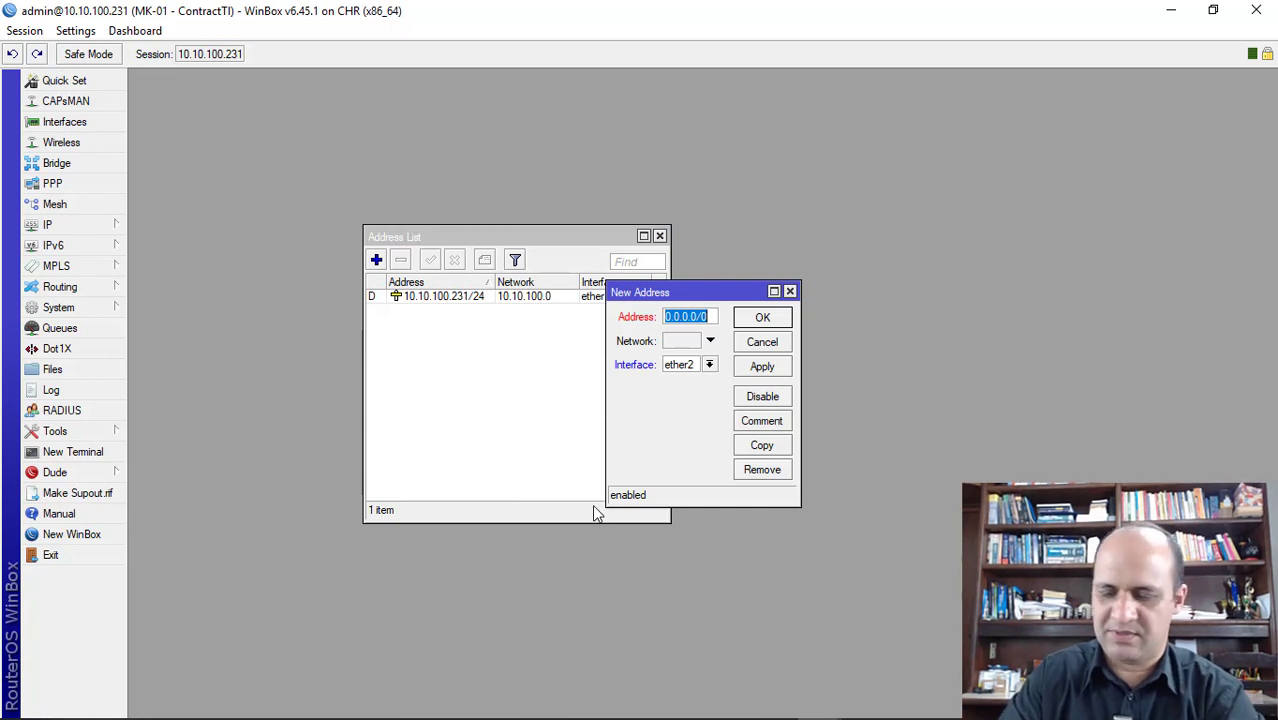
pyautogui.write('20.20.20')
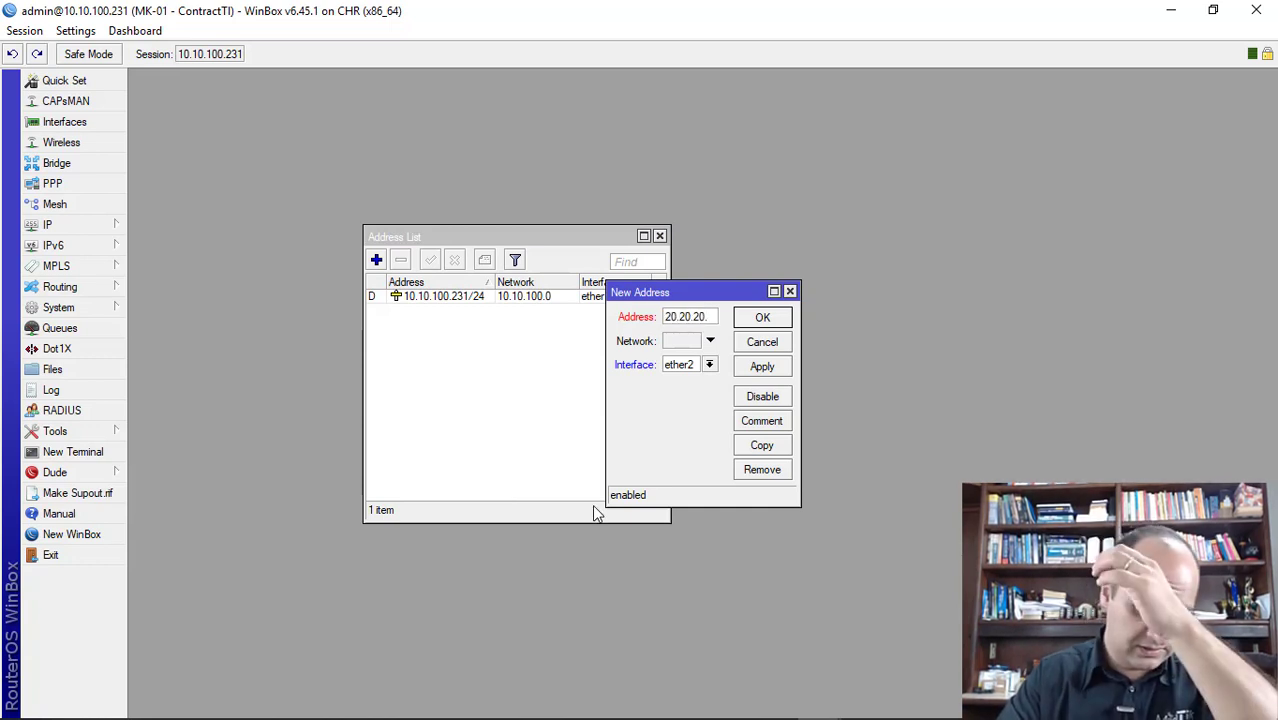
pyautogui.write('.2/24')
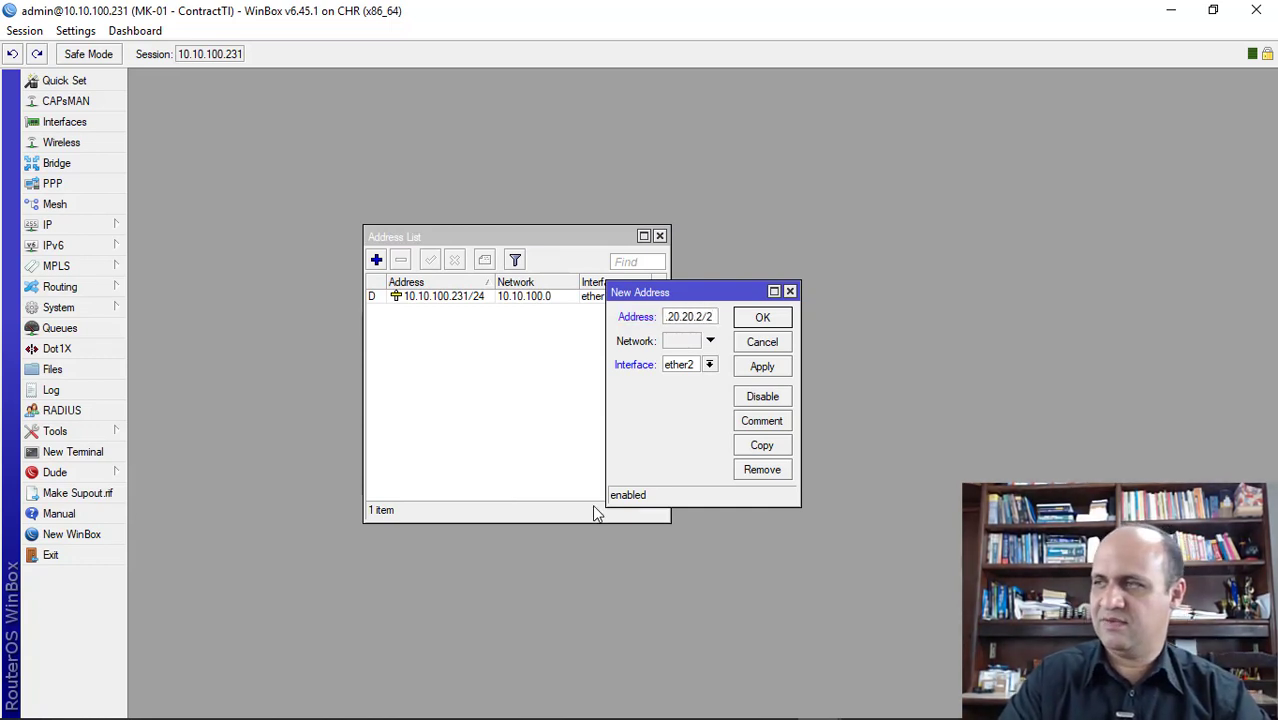
pyautogui.click(695, 365)
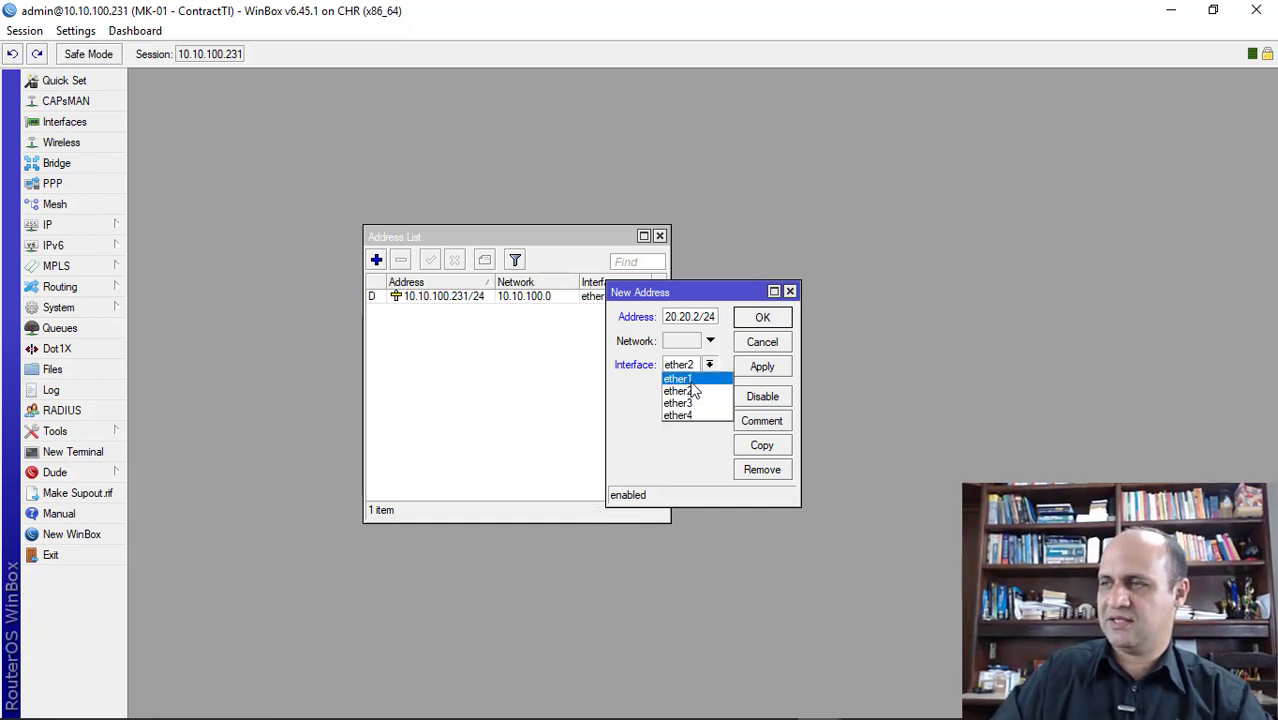
pyautogui.click(690, 381)
pyautogui.click(763, 318)
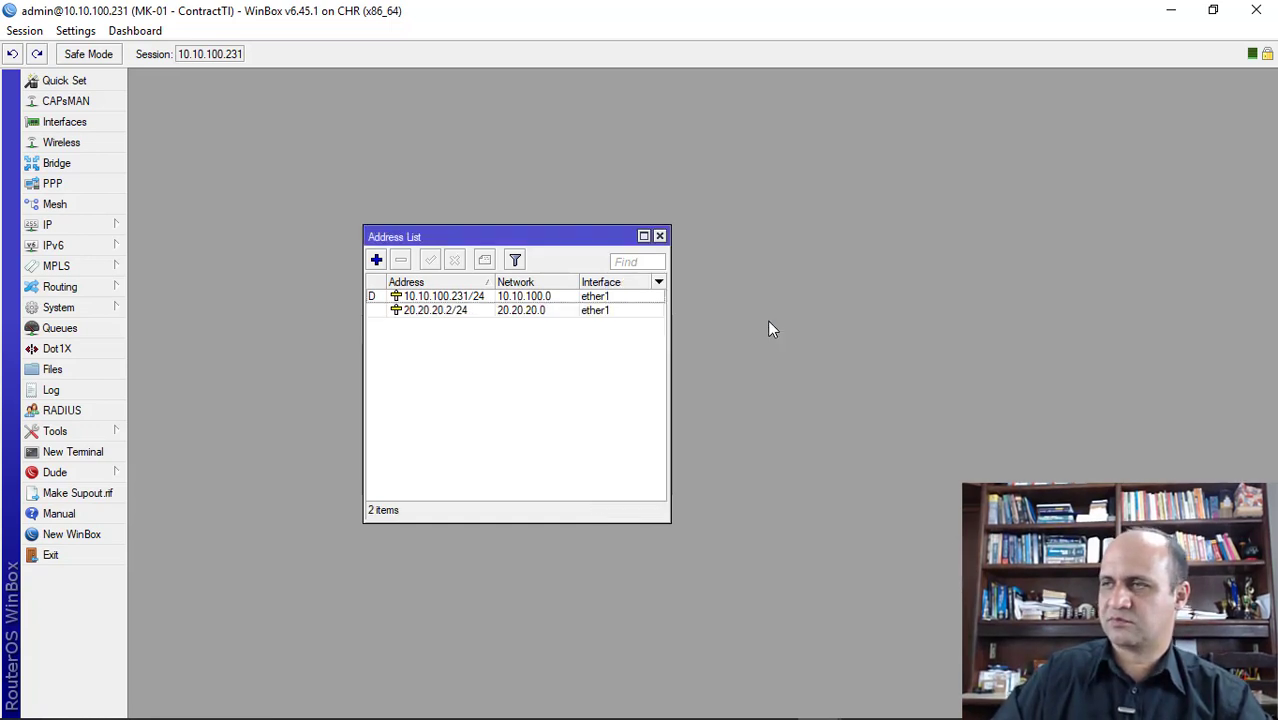
# - Widen MK-01's address list window and add the IP address 10.10.100.10/24 to the ether1 interface
pyautogui.moveTo(671, 381); pyautogui.dragTo(840, 380)
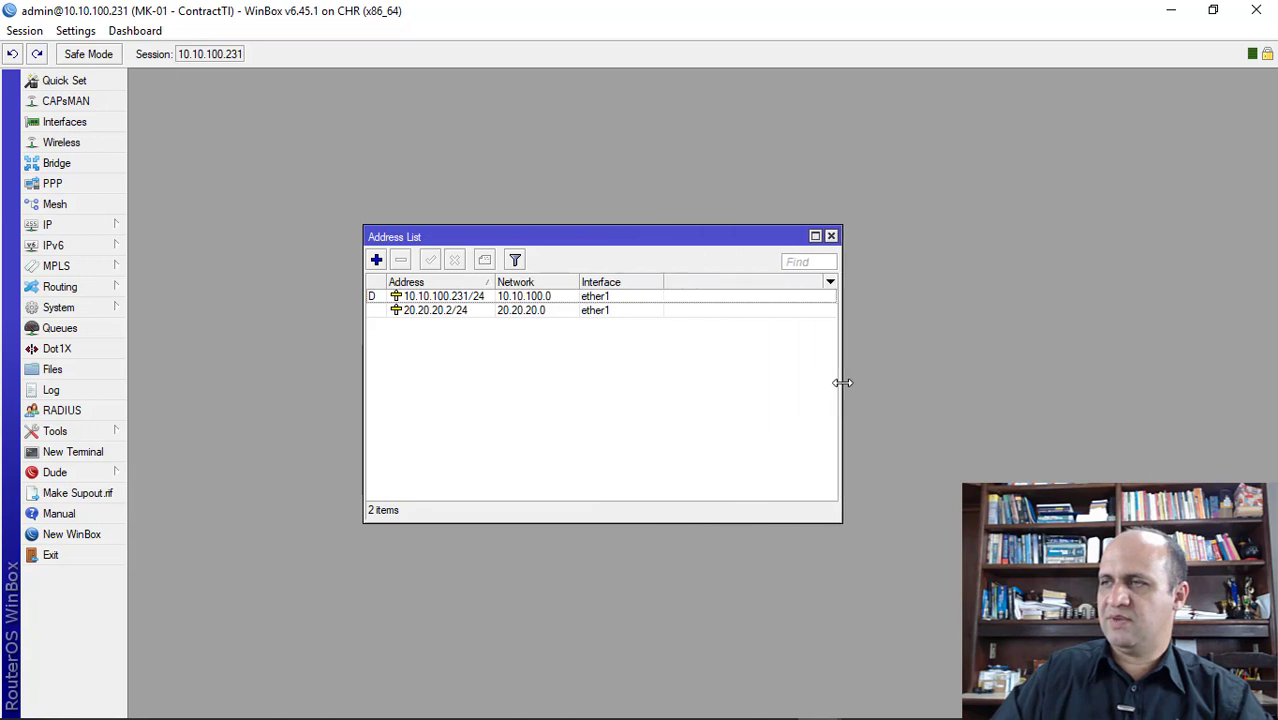
pyautogui.click(376, 260)
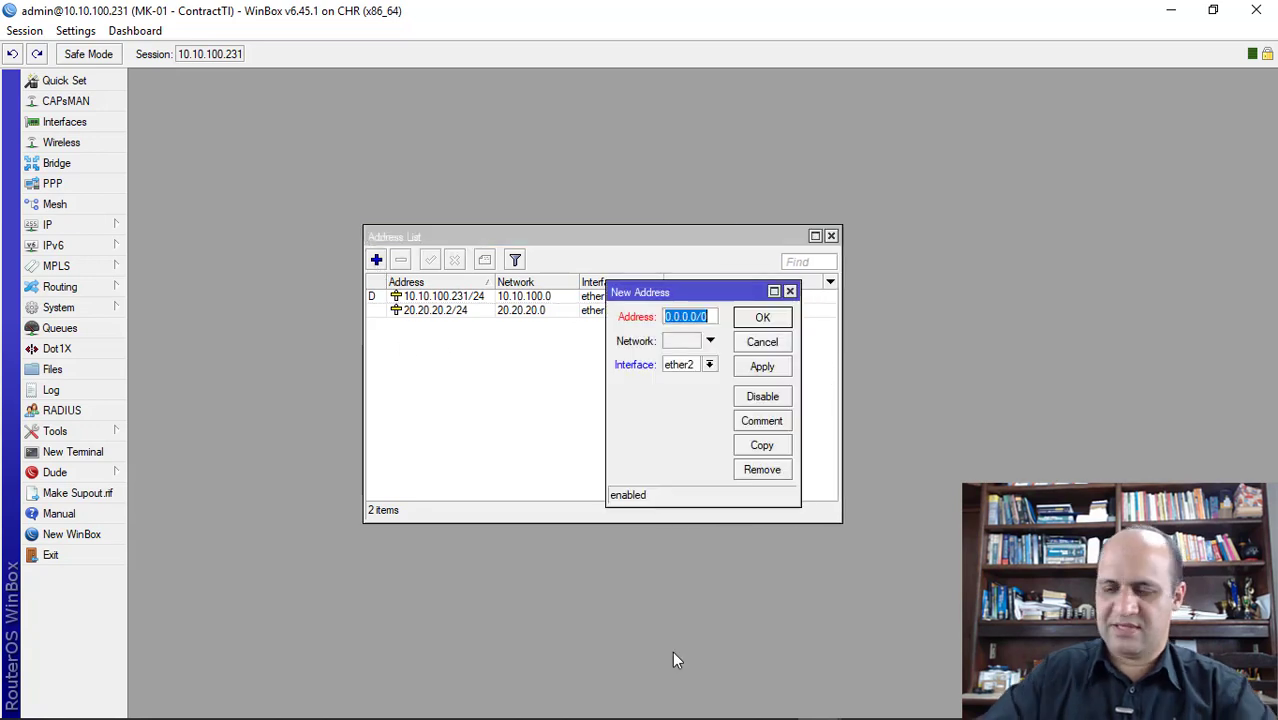
pyautogui.write('10.1')
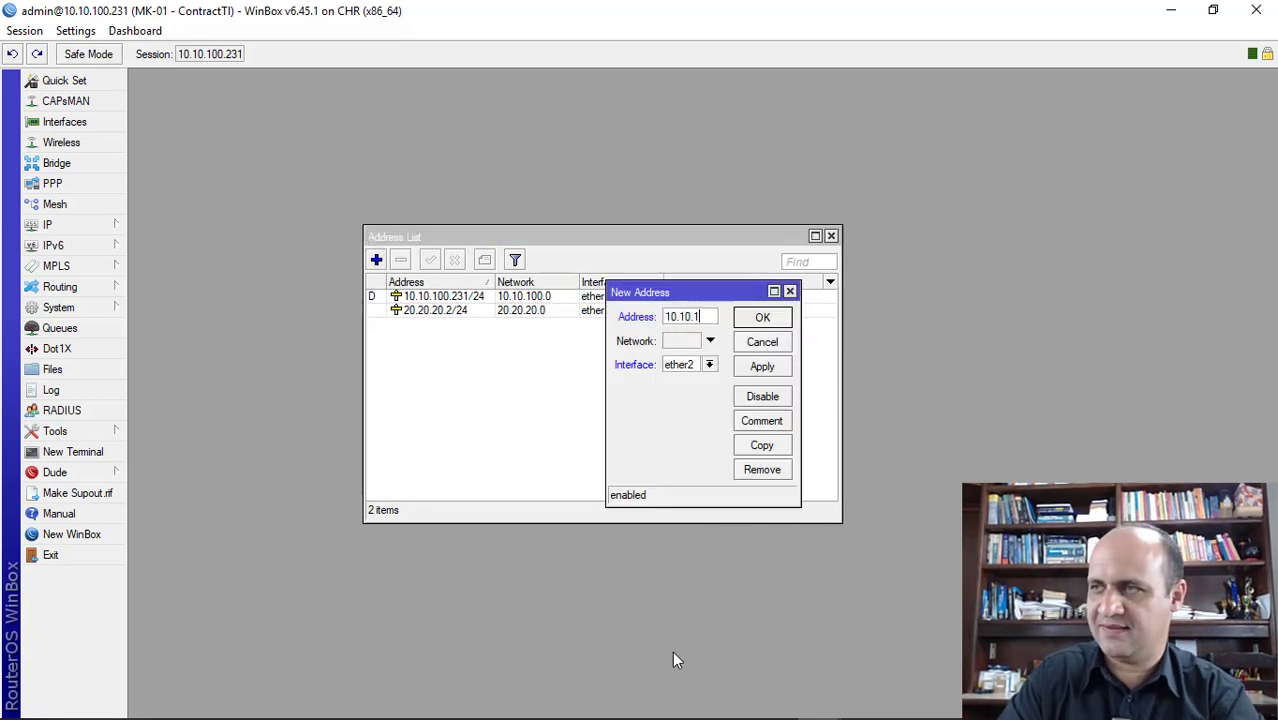
pyautogui.write('00.10/24')
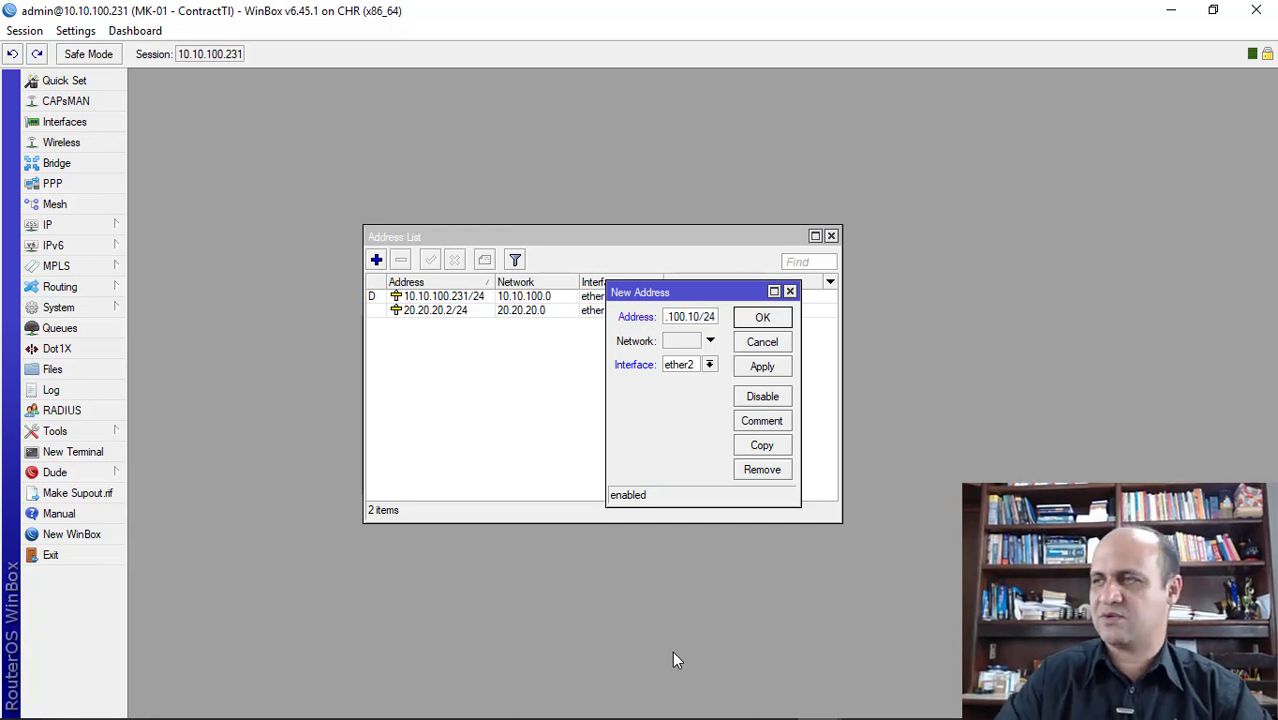
pyautogui.click(708, 365)
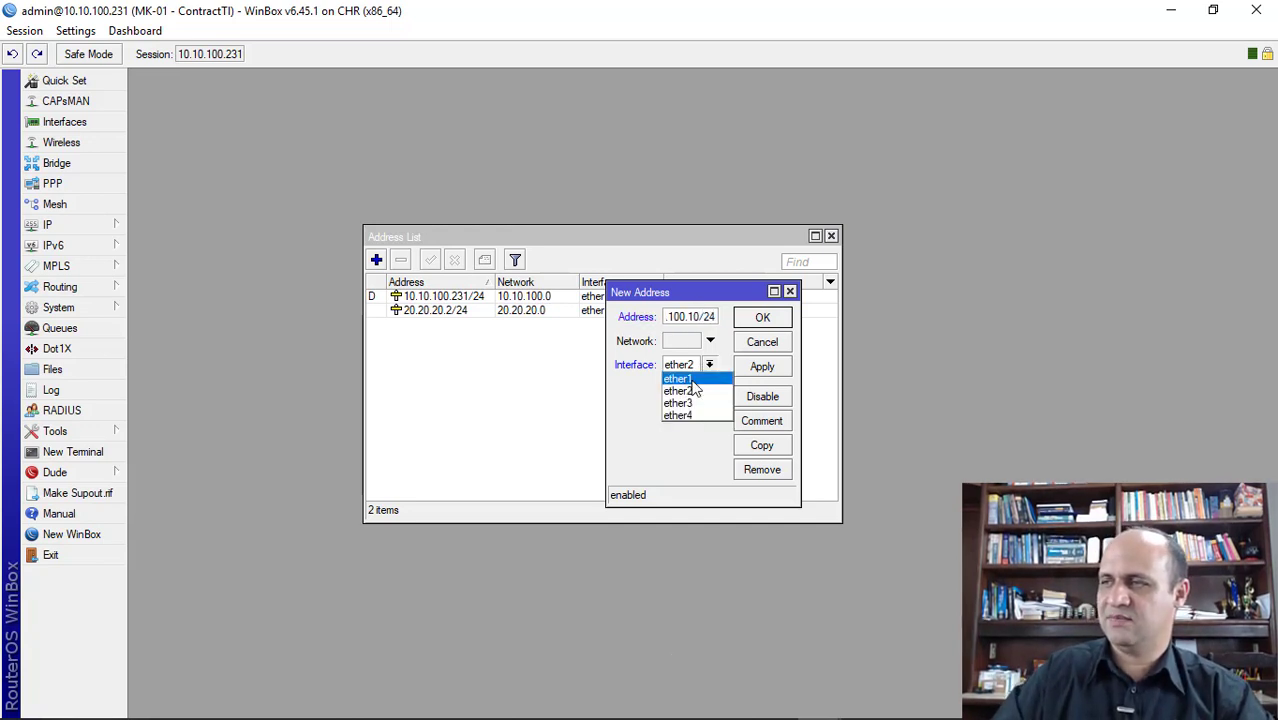
pyautogui.click(685, 379)
pyautogui.click(763, 318)
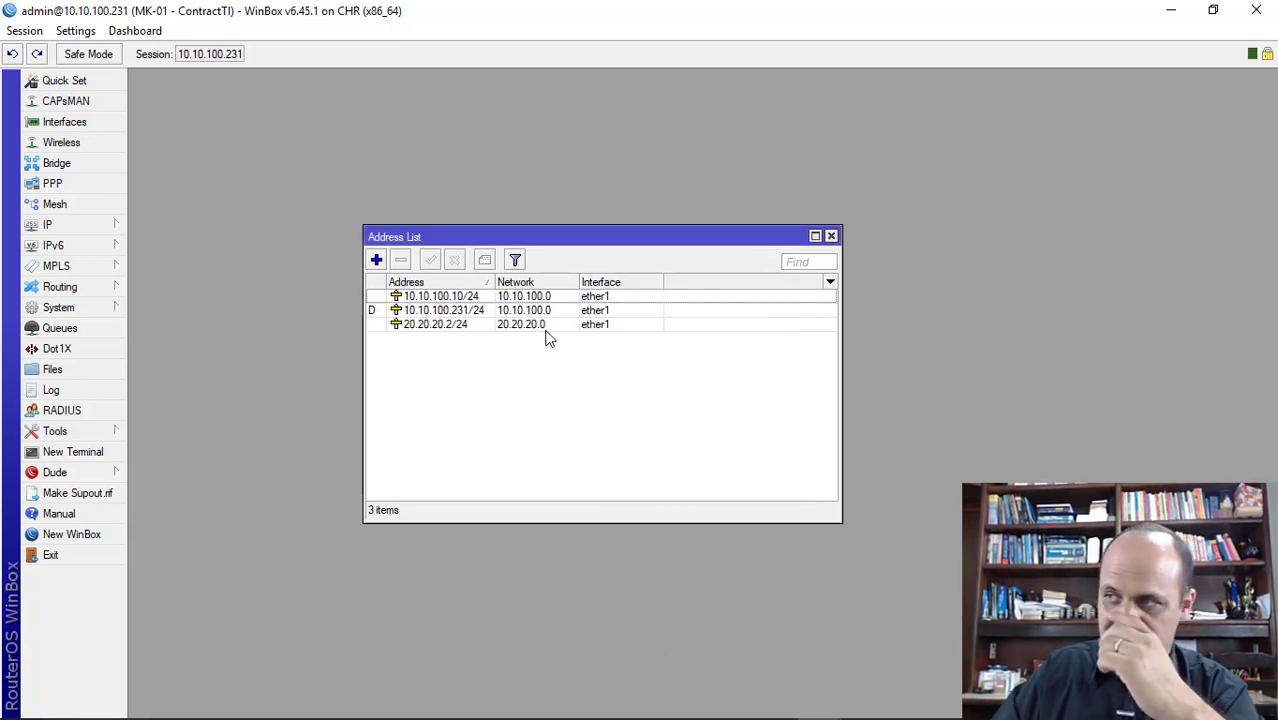
# - Remove both DHCP client entries, the unknown one and ether1, from MK-01 and close the DHCP client list
pyautogui.click(45, 226)
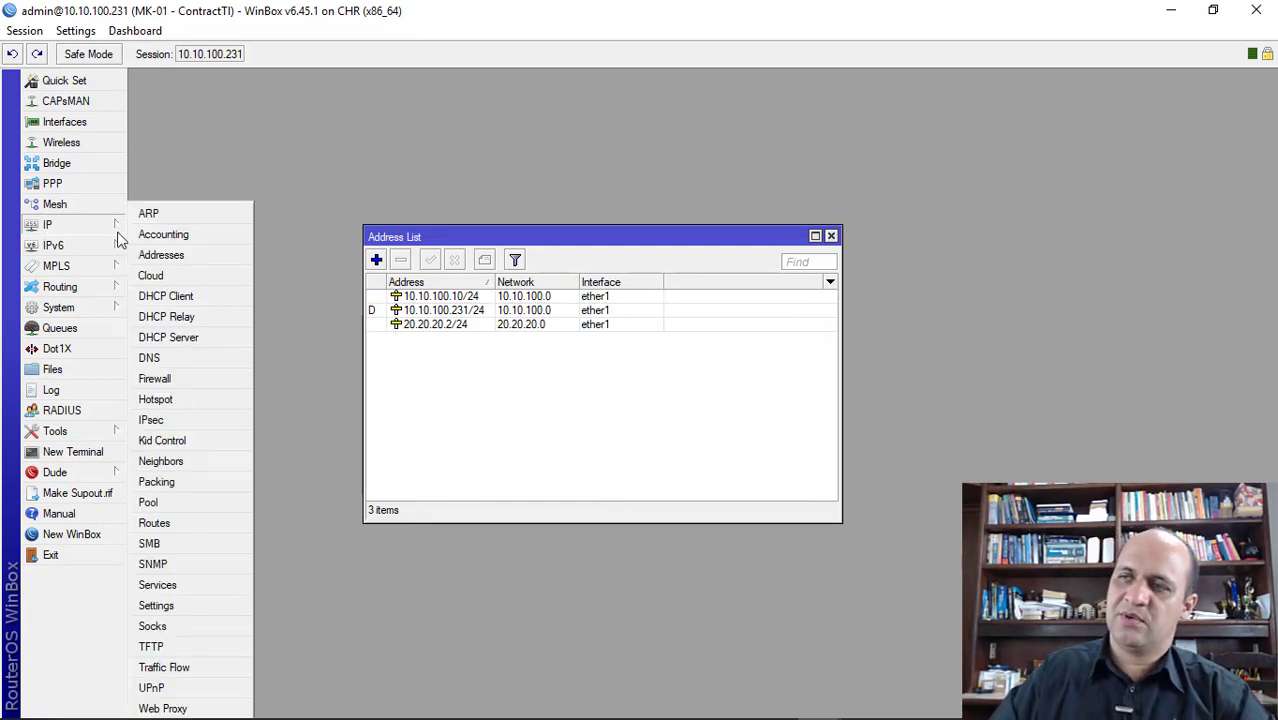
pyautogui.click(166, 297)
pyautogui.click(536, 341)
pyautogui.click(520, 327)
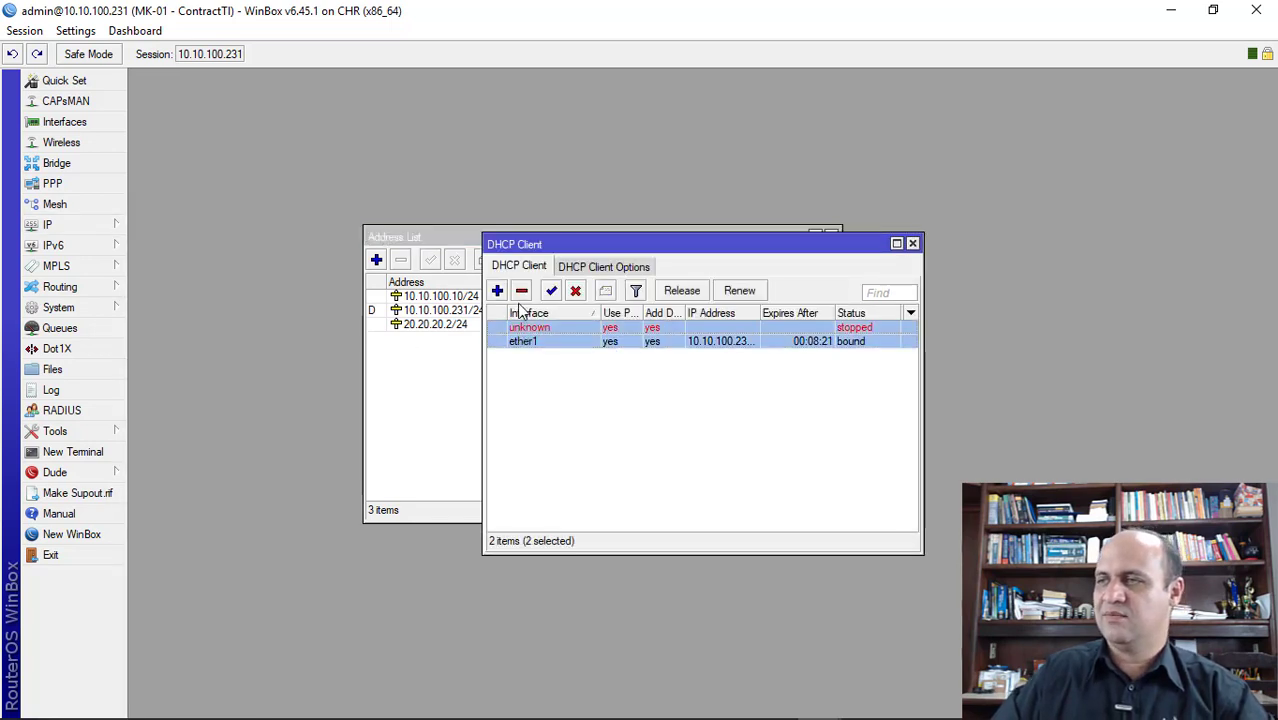
pyautogui.click(521, 290)
pyautogui.click(912, 244)
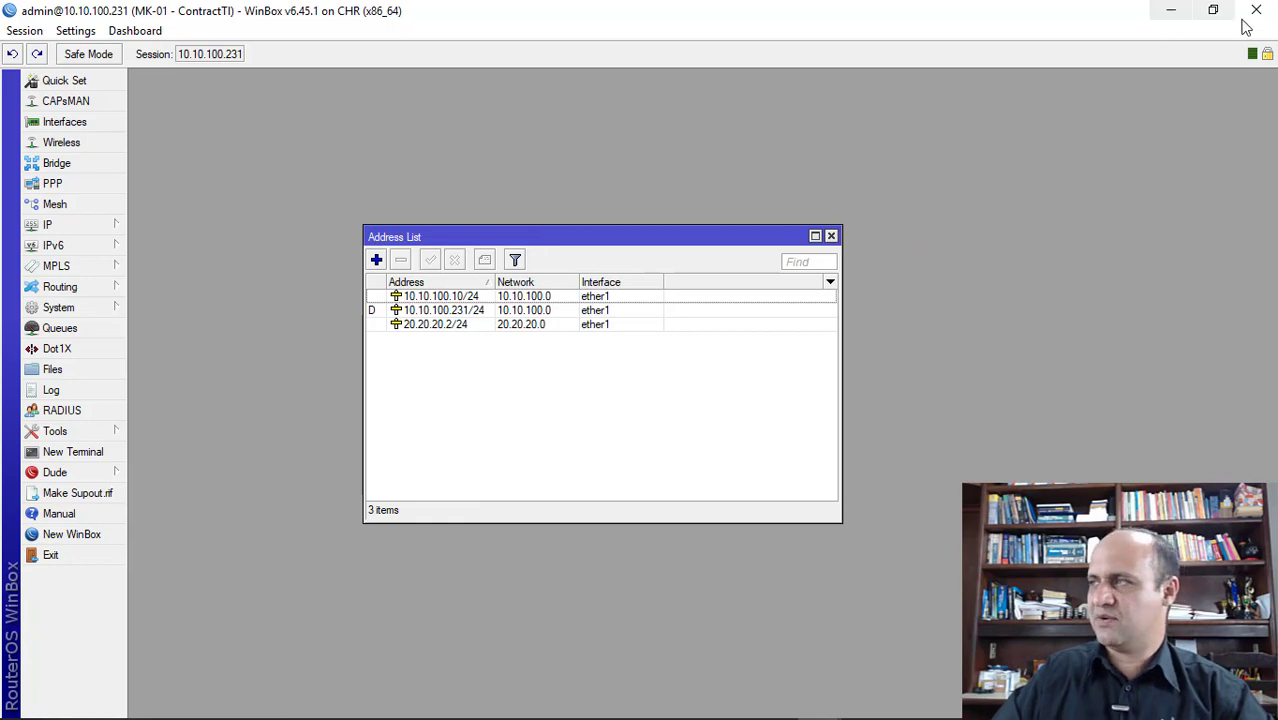
# - Switch to the MK-01 console to print its routing table, and try to reconnect WinBox to 10.10.100.231
pyautogui.click(1170, 10)
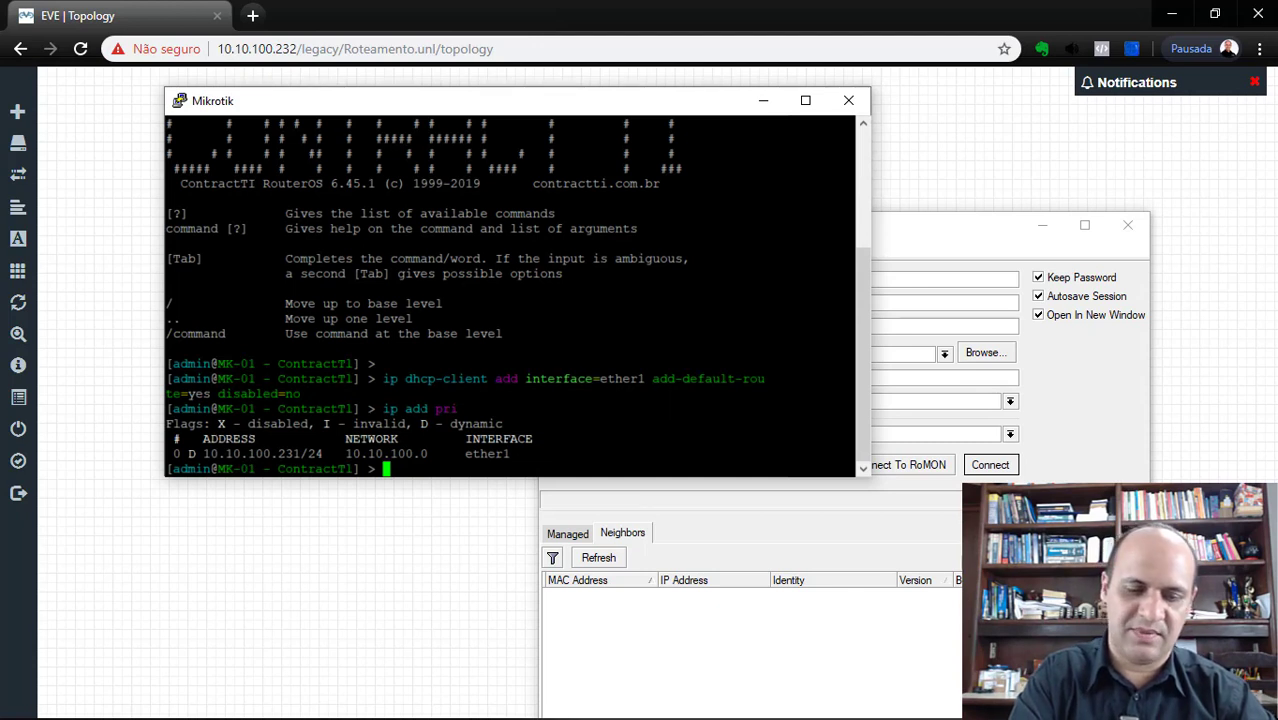
pyautogui.write('ip ro')
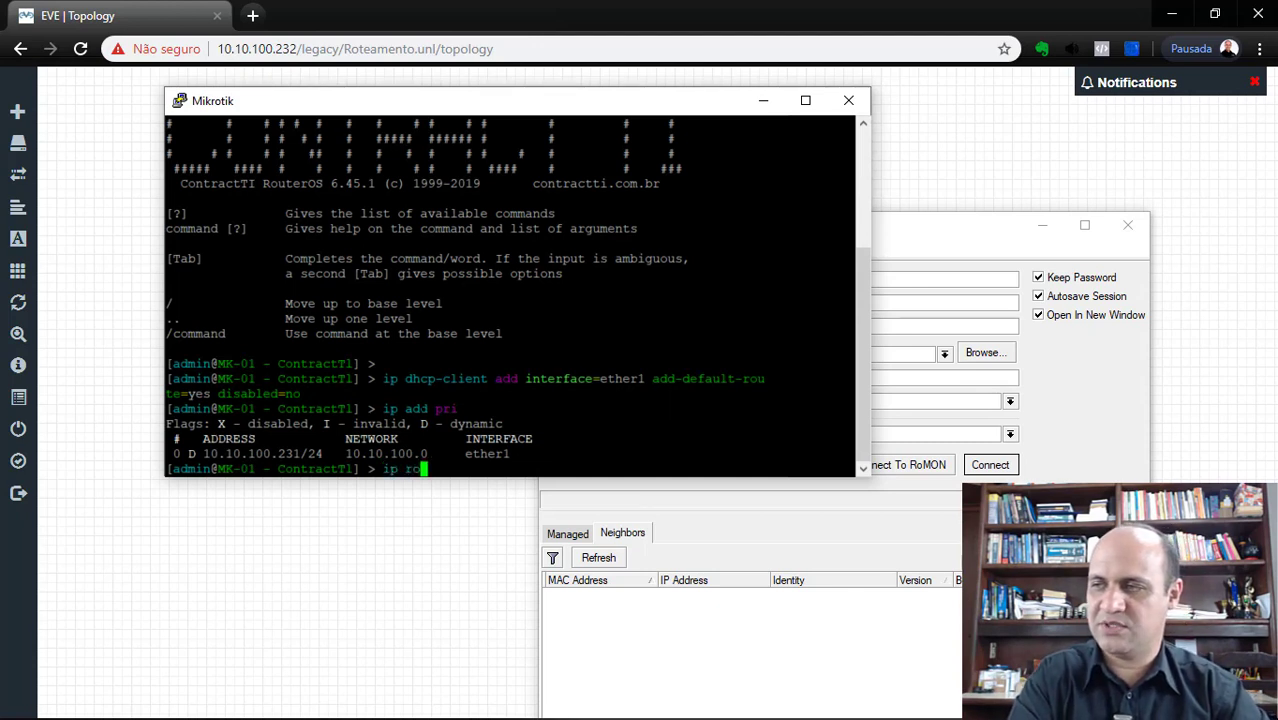
pyautogui.write('ute pri')
pyautogui.press('Return')
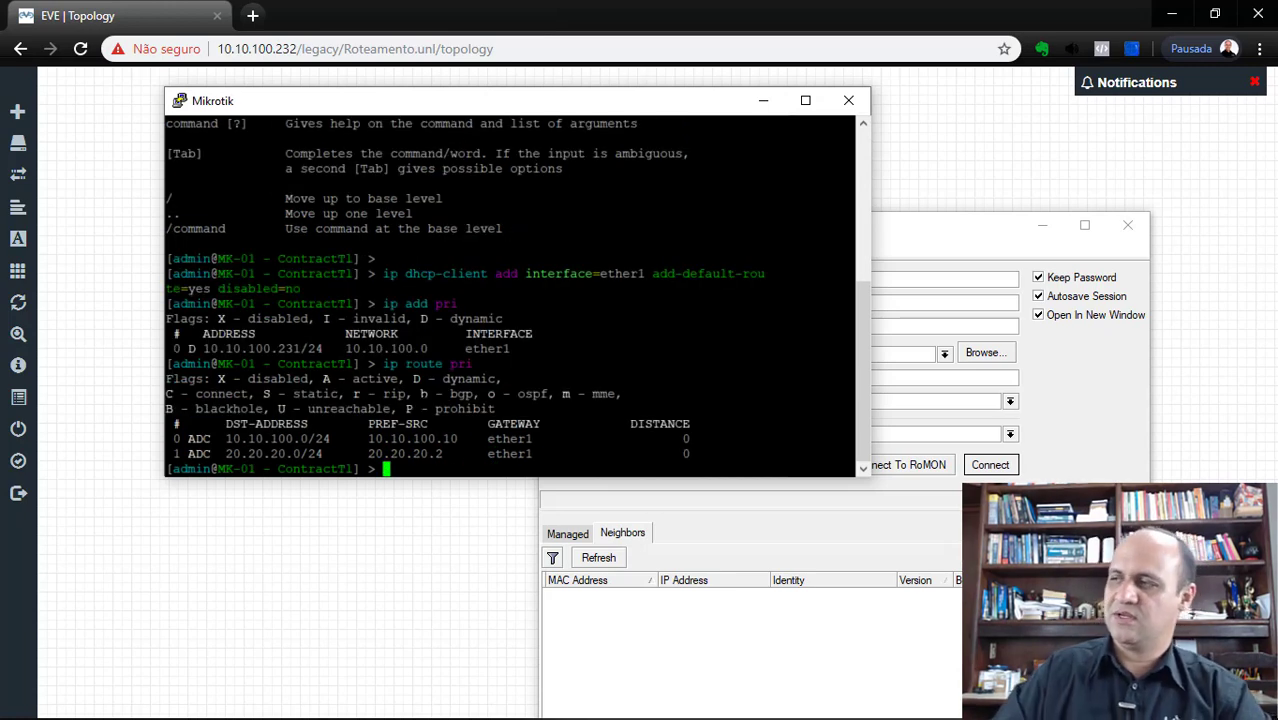
pyautogui.click(993, 466)
pyautogui.click(993, 467)
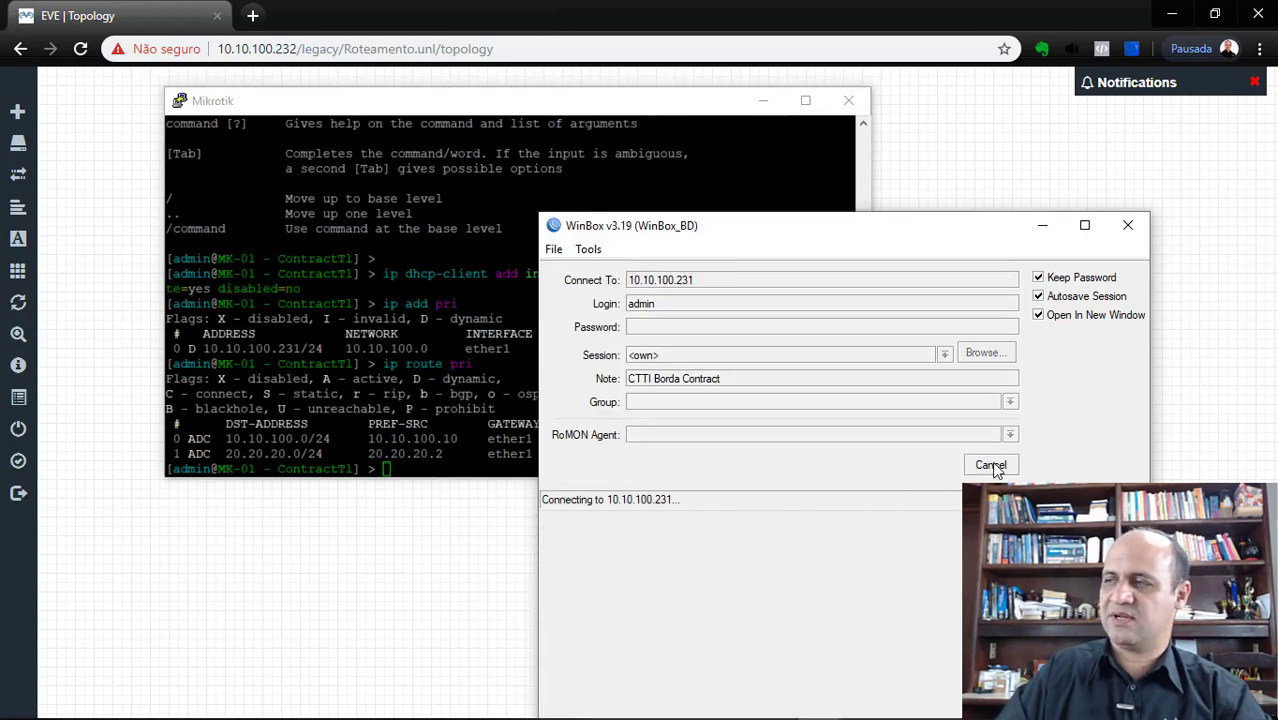
# - Add a default route through gateway 10.10.100.1 in the MK-01 console
pyautogui.click(480, 430)
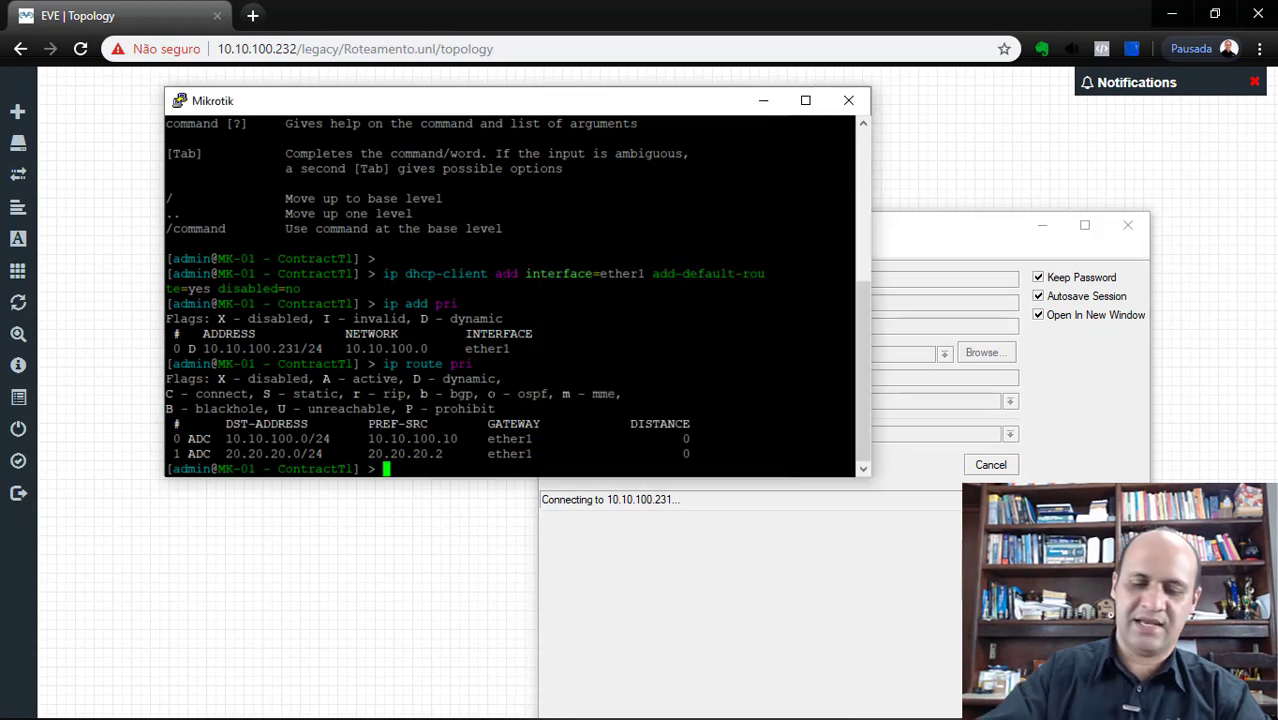
pyautogui.write('tool')
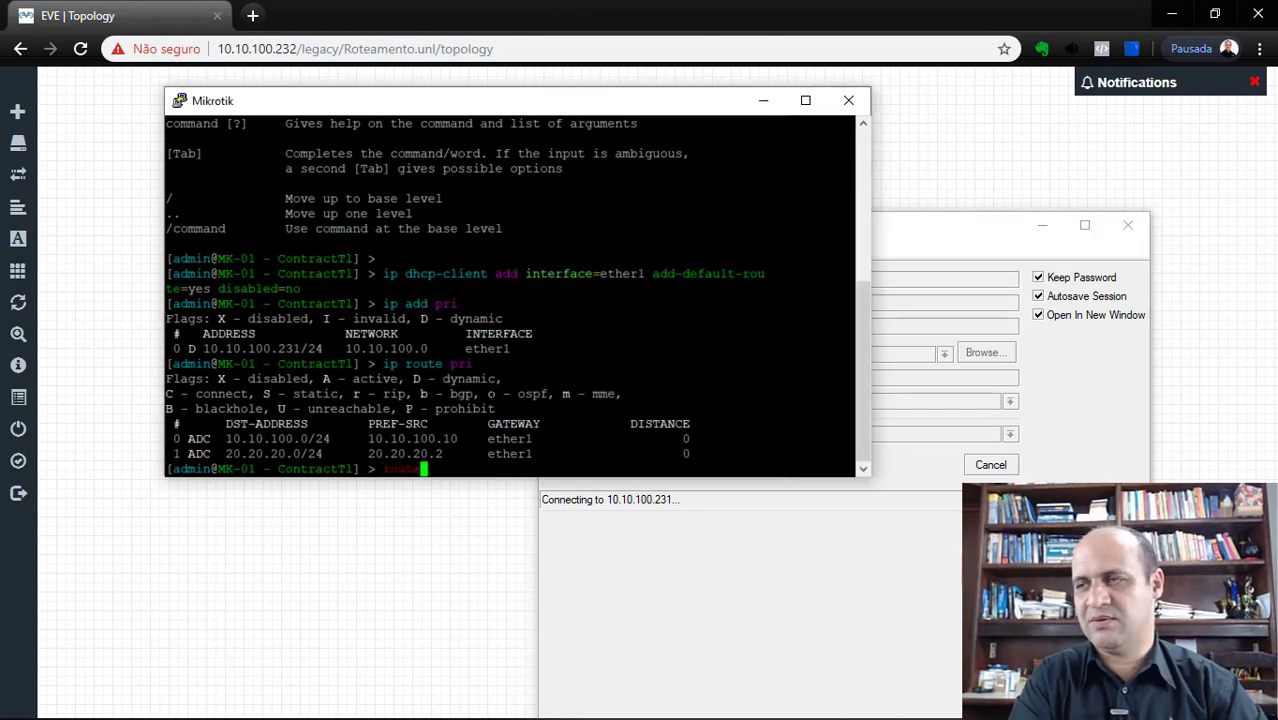
pyautogui.press('BackSpace')
pyautogui.press('BackSpace')
pyautogui.press('BackSpace')
pyautogui.press('BackSpace')
pyautogui.write('ip rou')
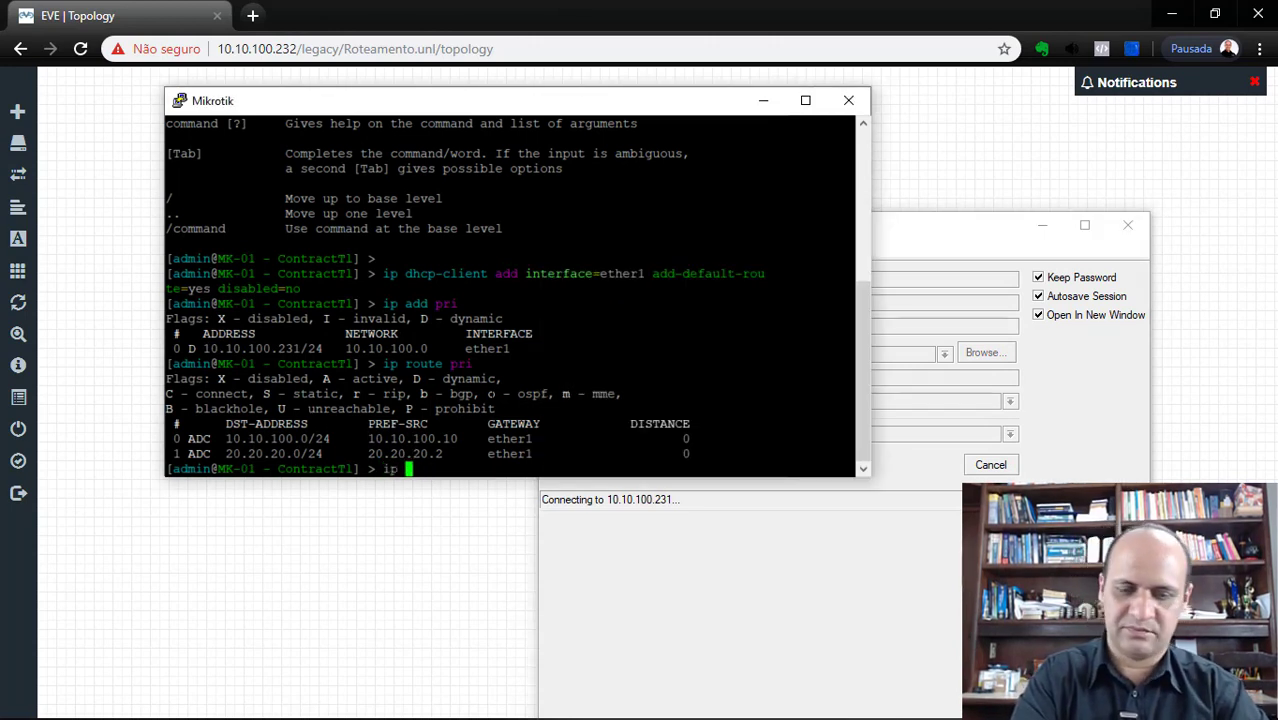
pyautogui.write('te add ')
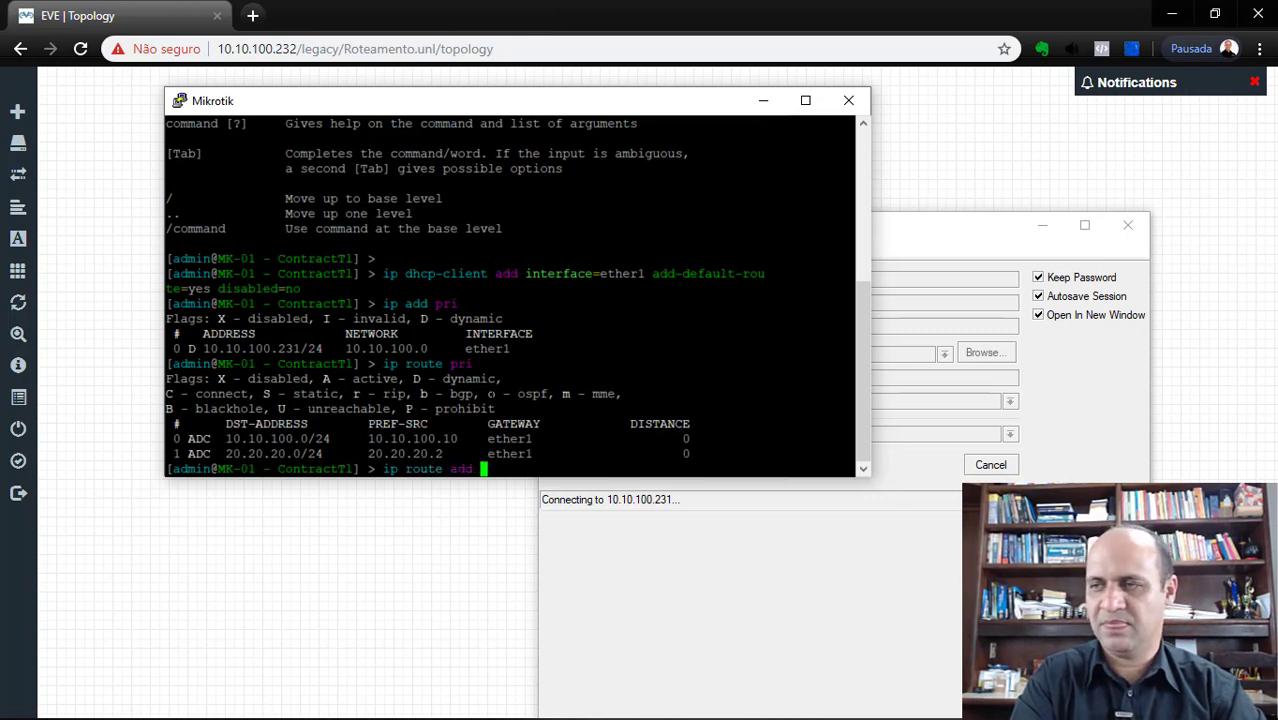
pyautogui.write('gateway=')
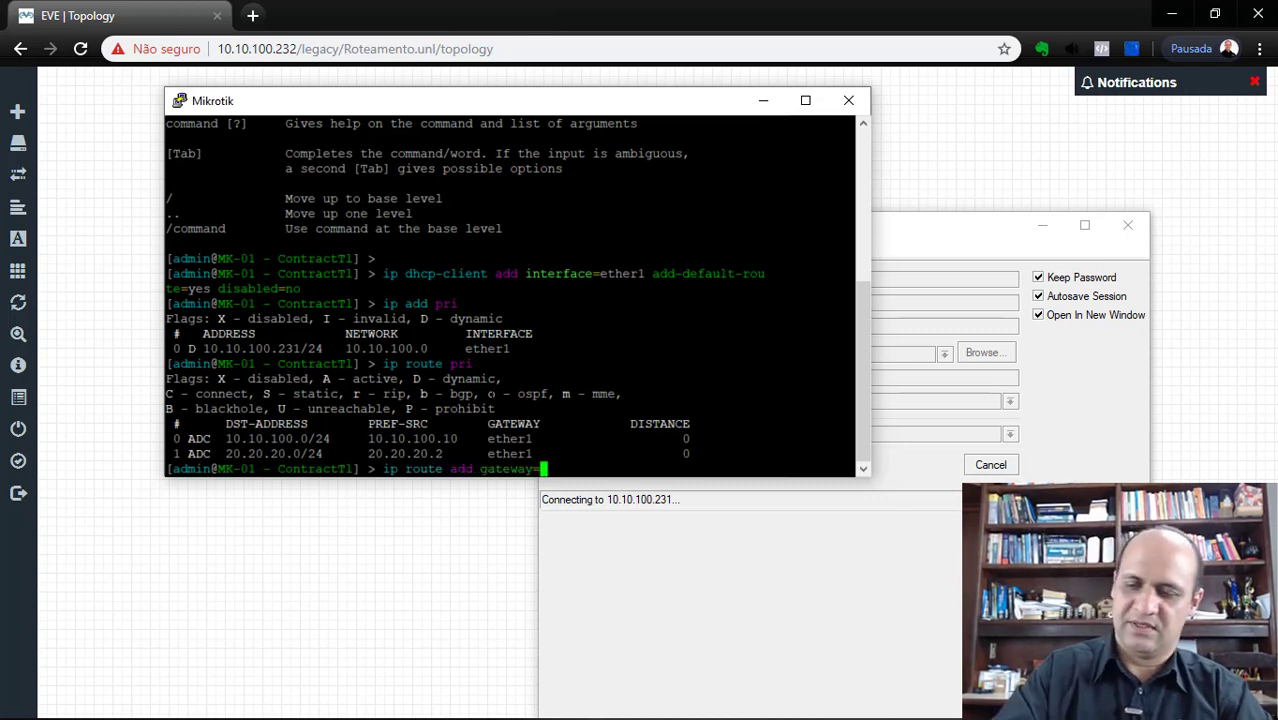
pyautogui.write('10.10.1')
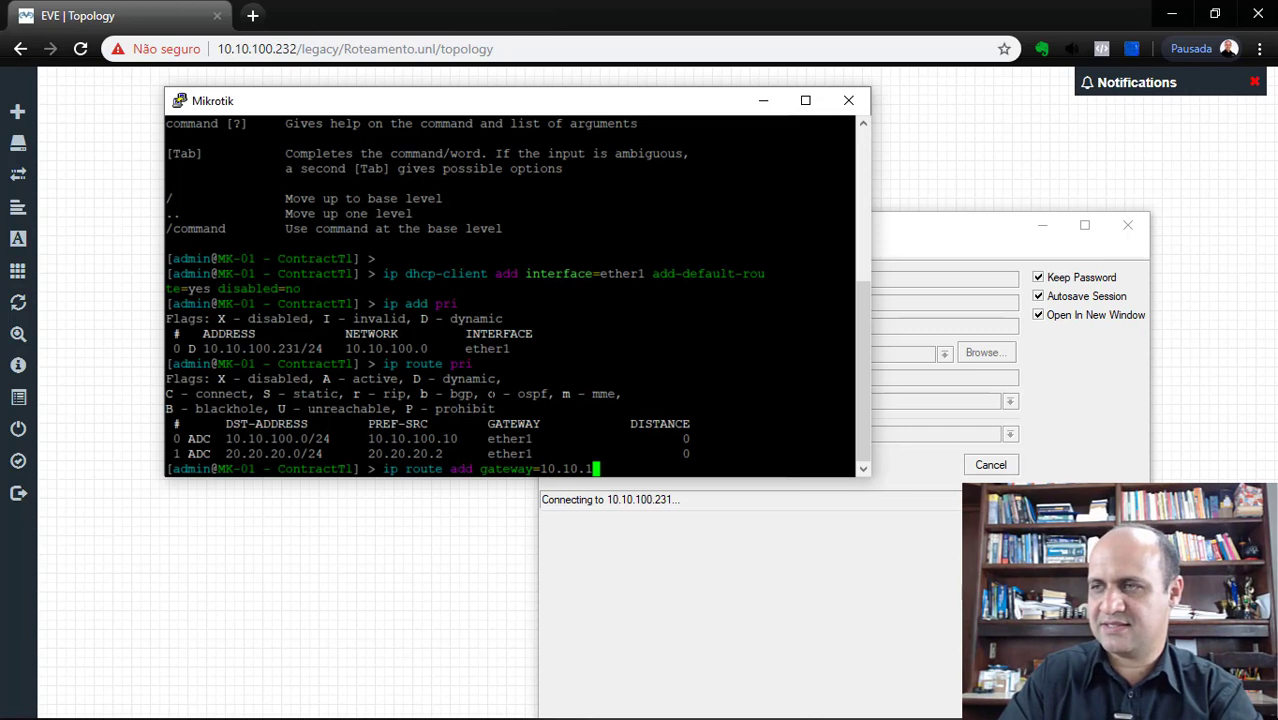
pyautogui.write('00.1')
pyautogui.press('Return')
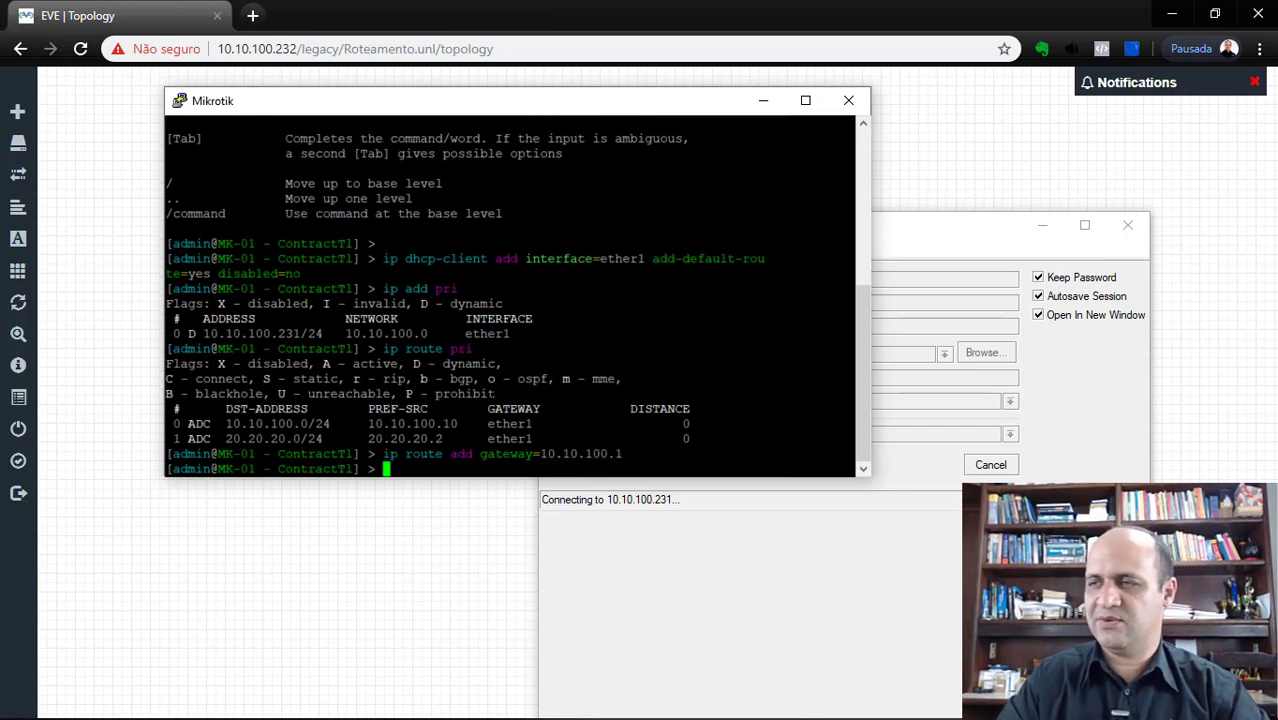
# - Print MK-01's routing table again to check the new default route
pyautogui.press('Up')
pyautogui.press('Up')
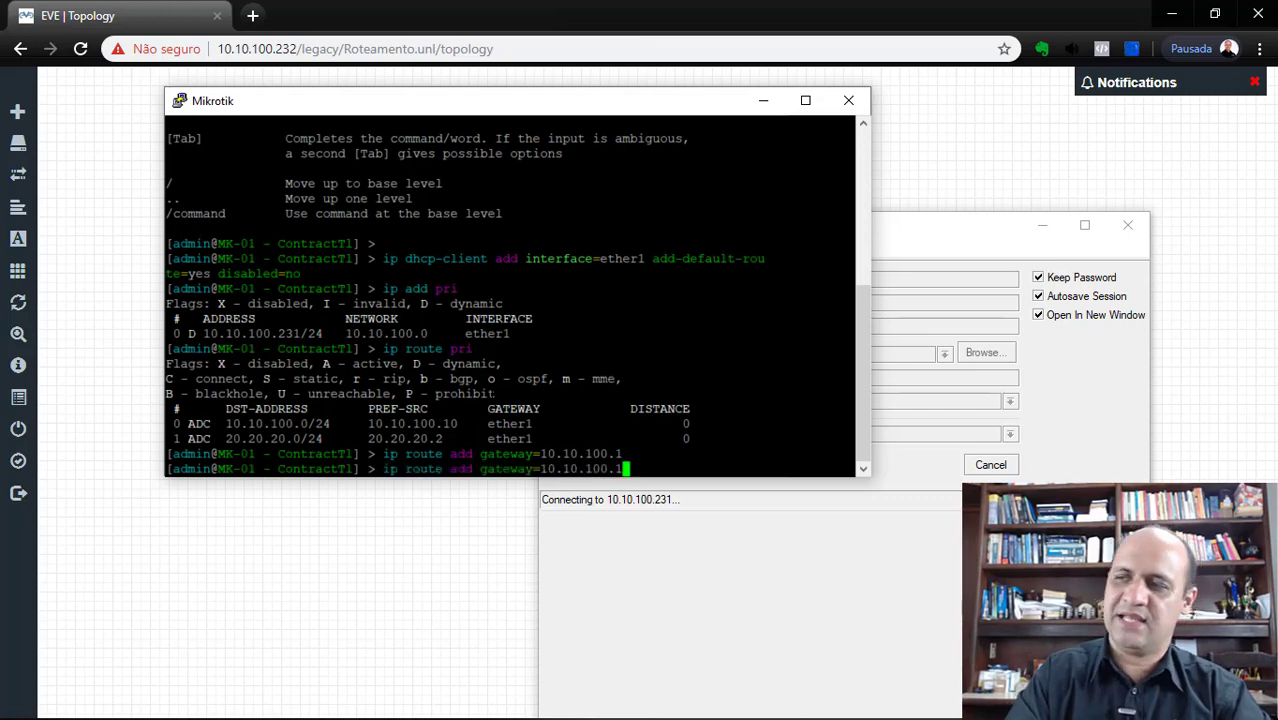
pyautogui.press('Return')
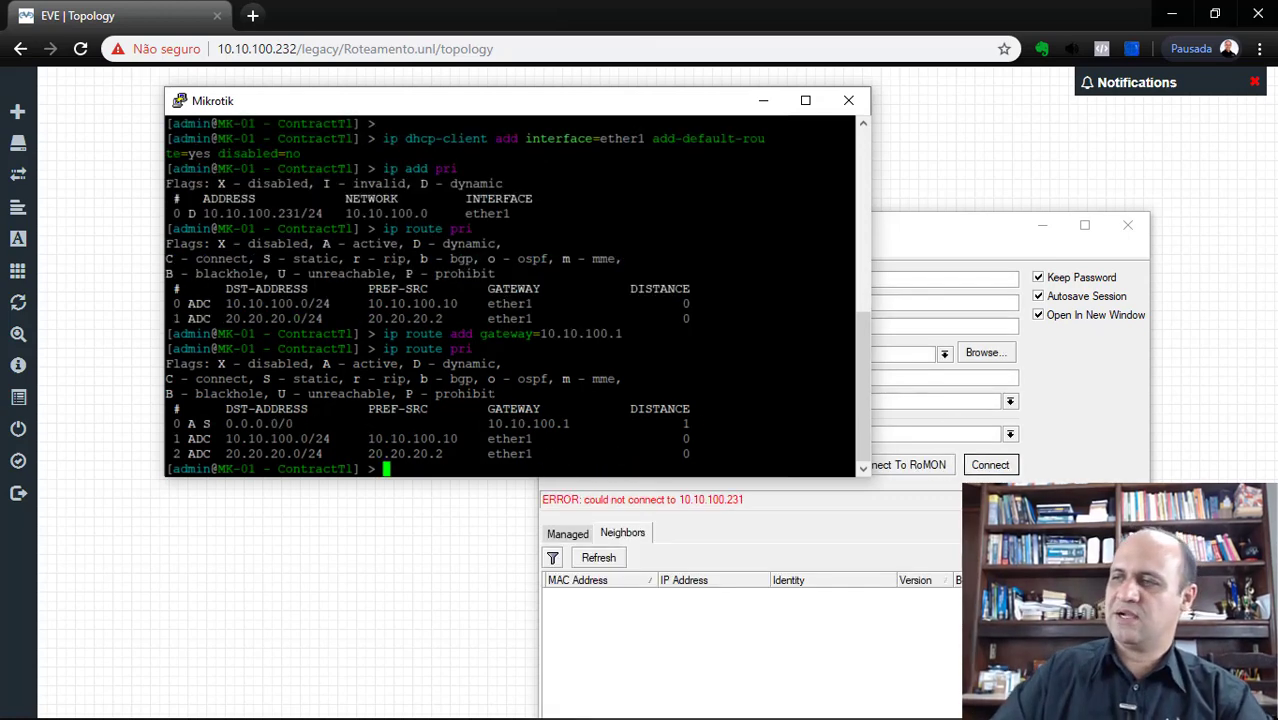
# - Retry the WinBox connection to 10.10.100.231 and check the address list of the CASA router
pyautogui.click(990, 468)
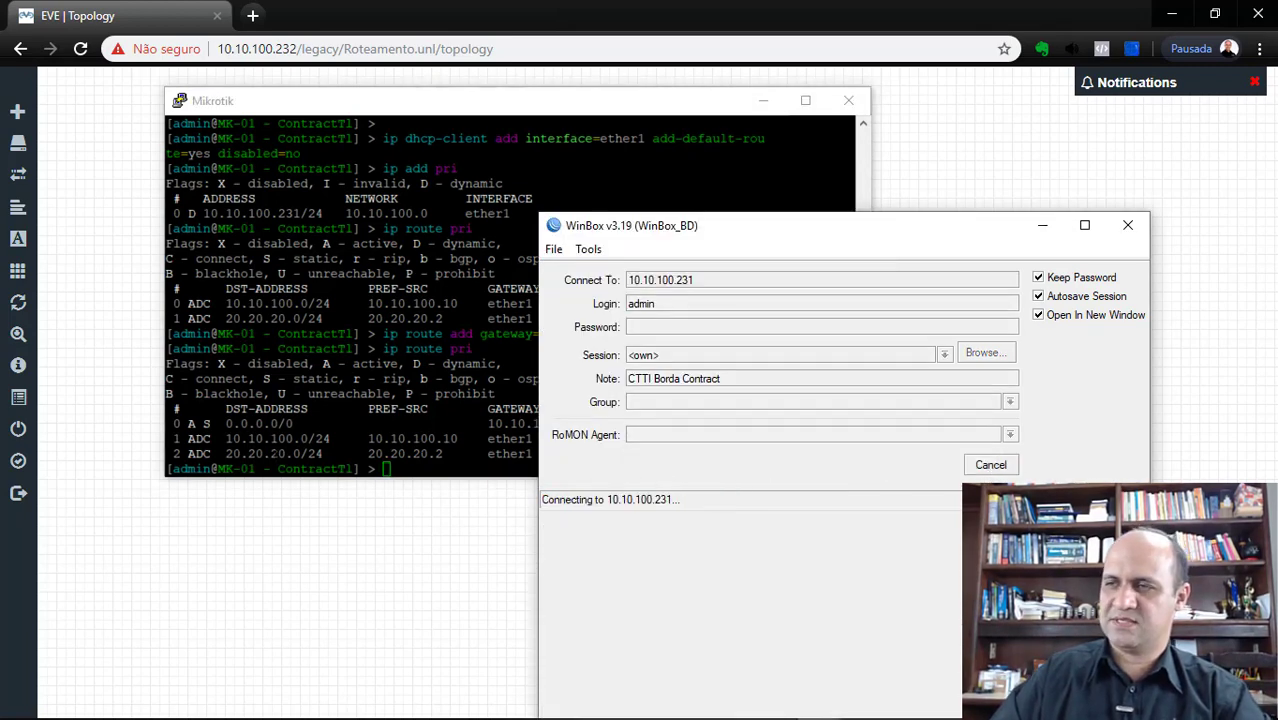
pyautogui.hotkey('alt', 'Tab')
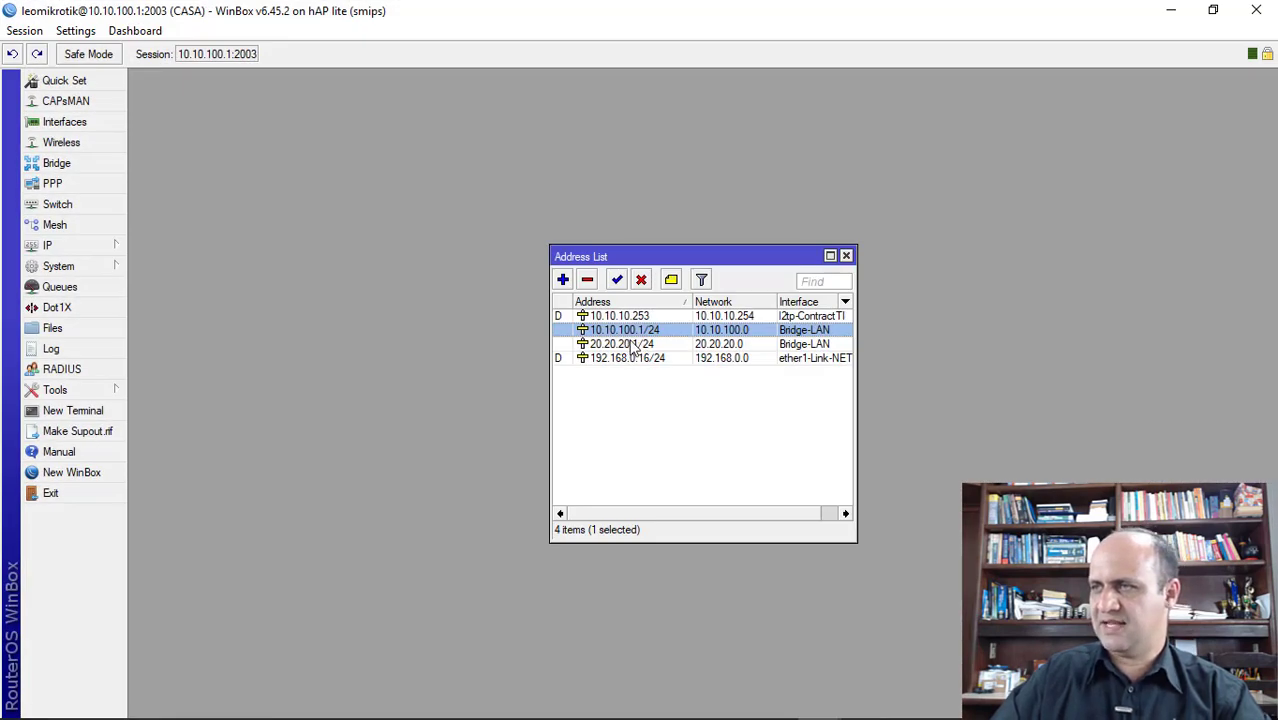
pyautogui.click(1170, 15)
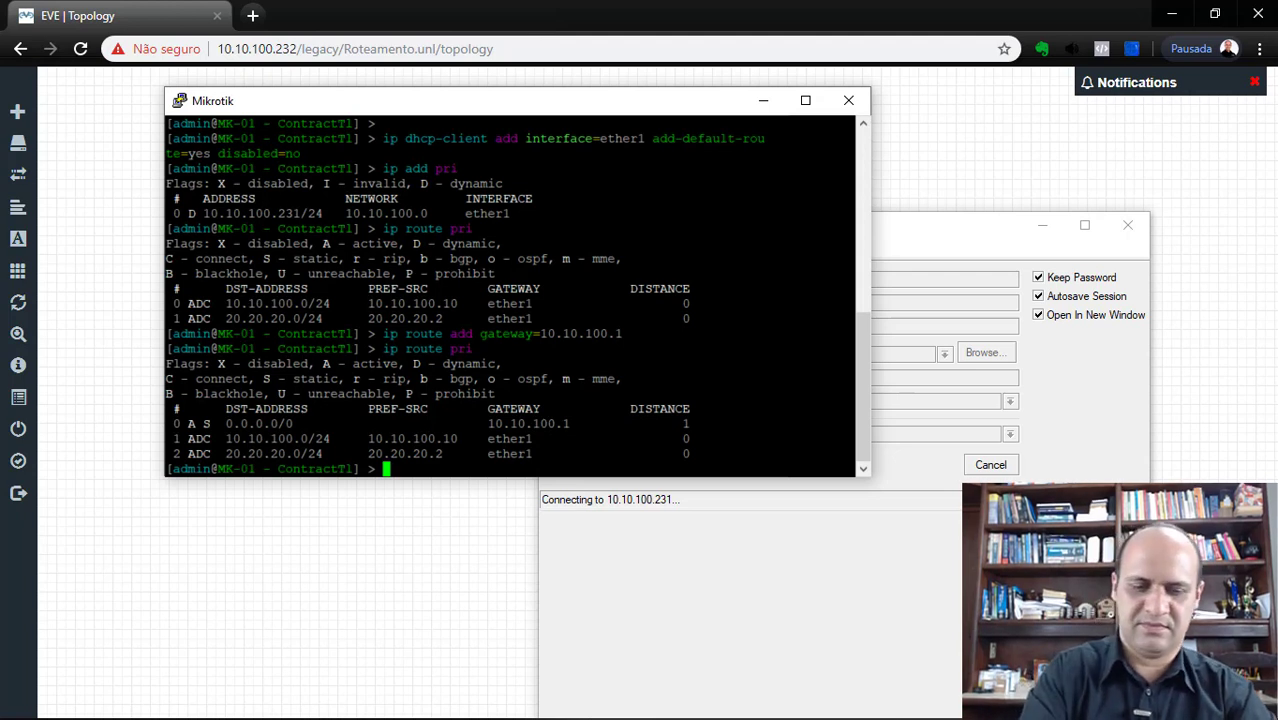
# - Ping the gateway 10.10.100.1 from the MK-01 console and stop the ping after a few replies
pyautogui.write('ping 10.10.100.1')
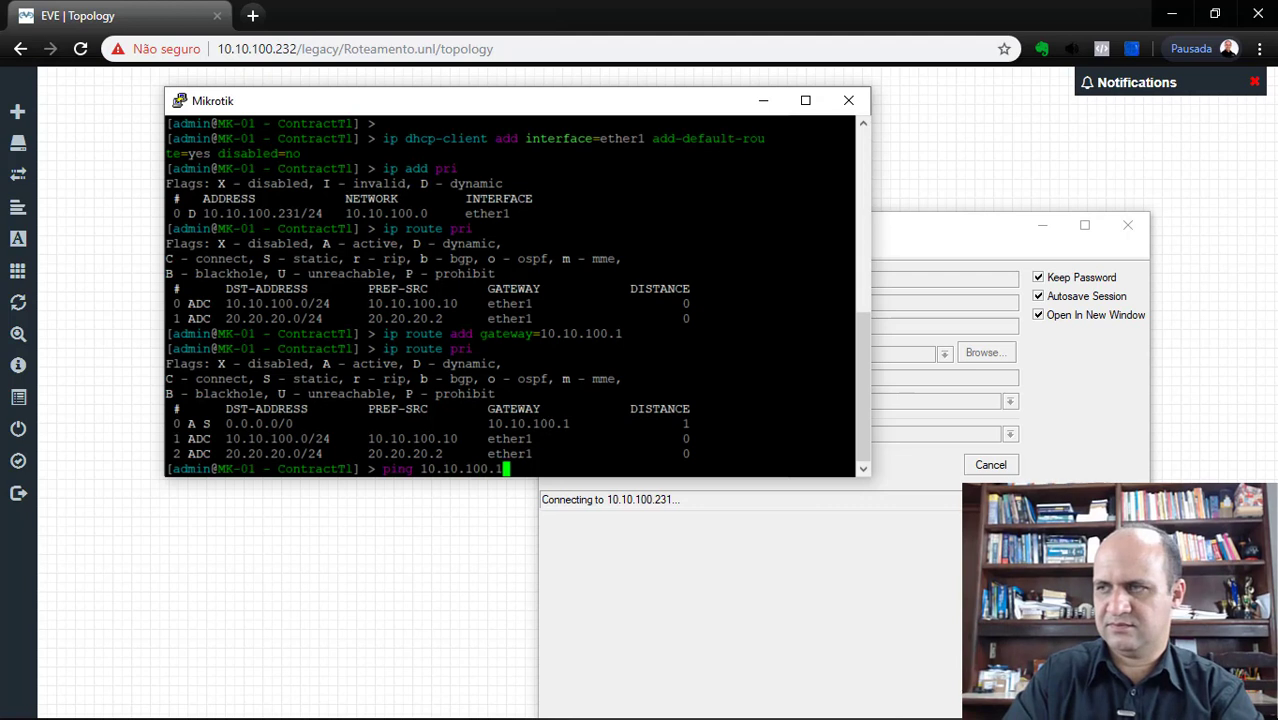
pyautogui.press('Return')
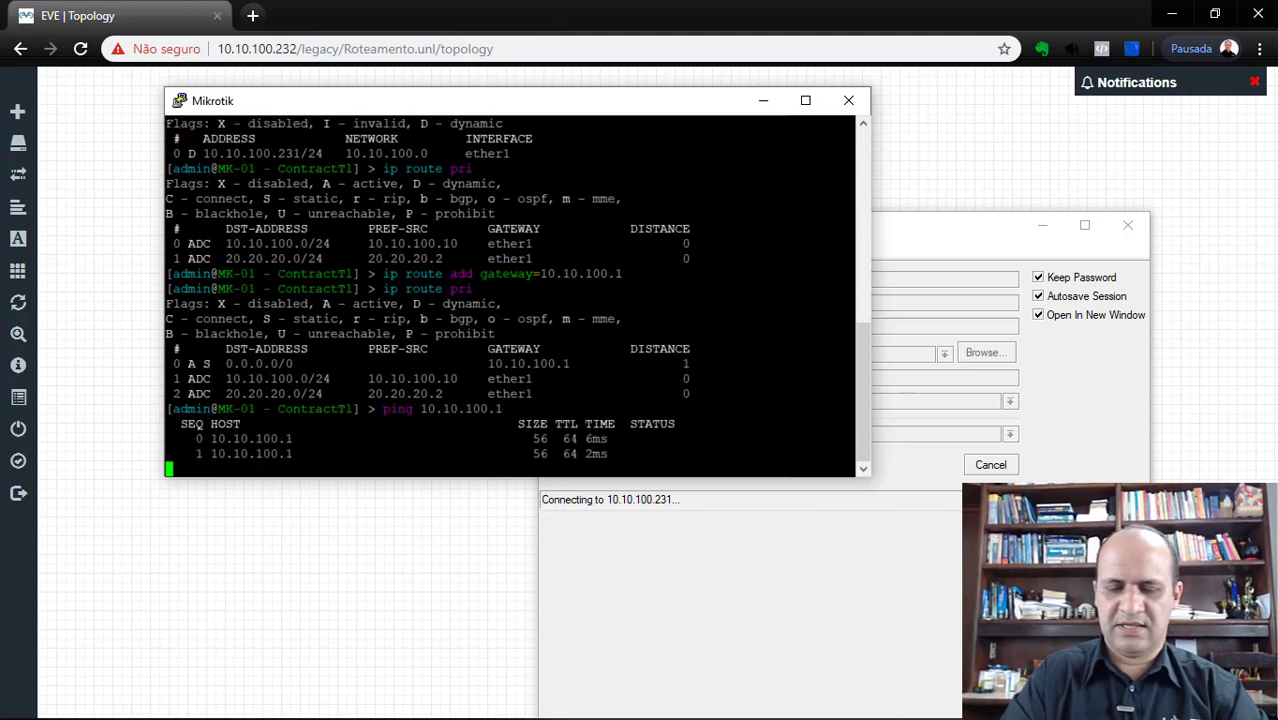
pyautogui.hotkey('ctrl', 'c')
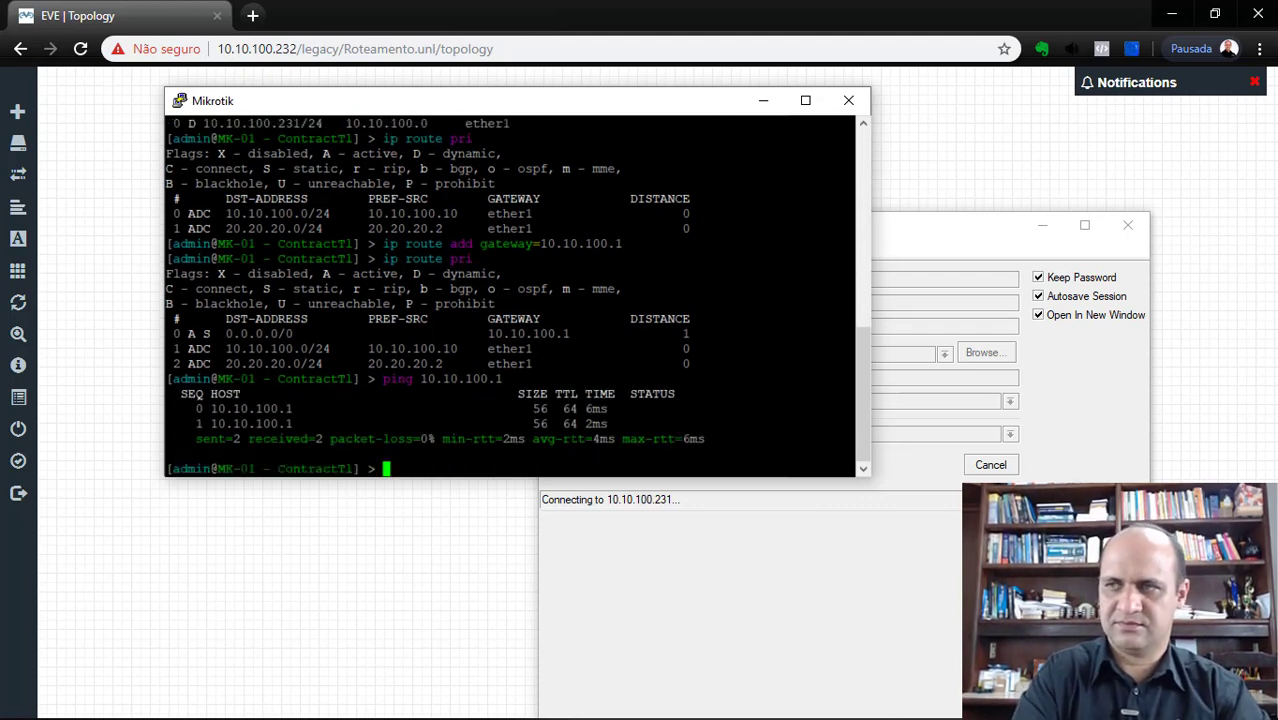
# - Print the routing table and the IP address list in the MK-01 console
pyautogui.write('ip rou')
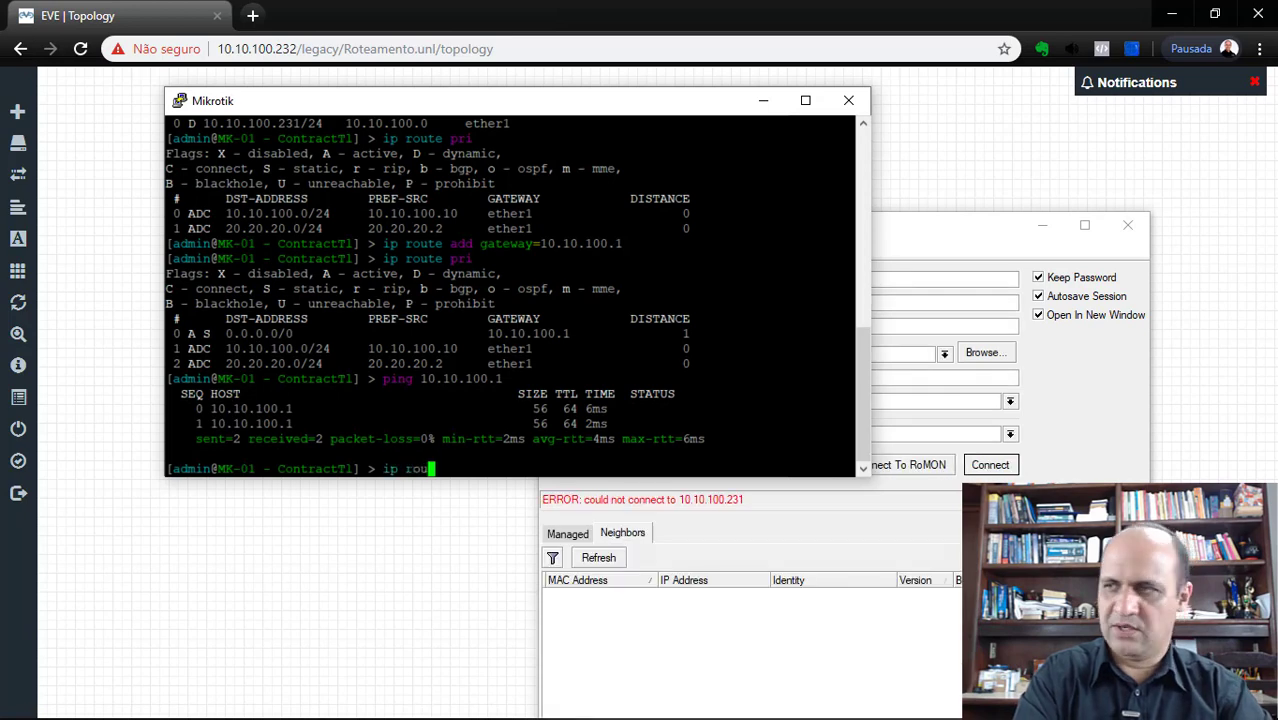
pyautogui.press('Tab')
pyautogui.press('Tab')
pyautogui.write('pri')
pyautogui.press('Return')
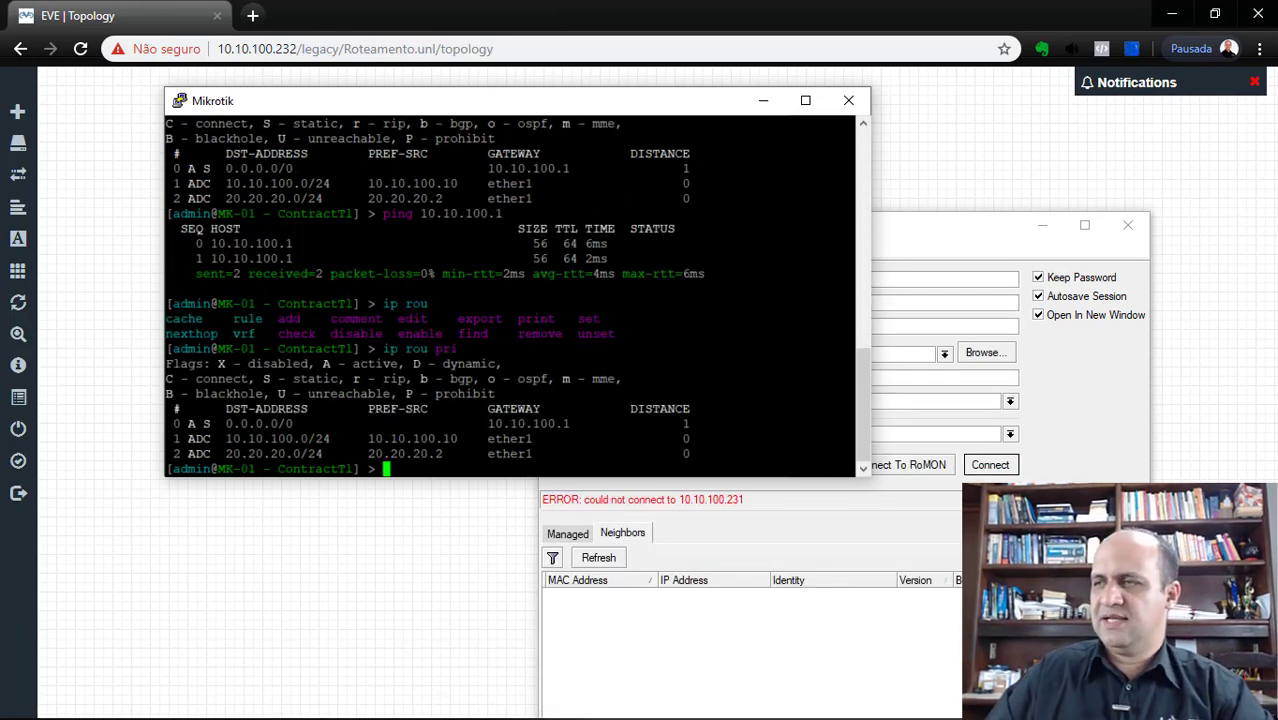
pyautogui.click(952, 258)
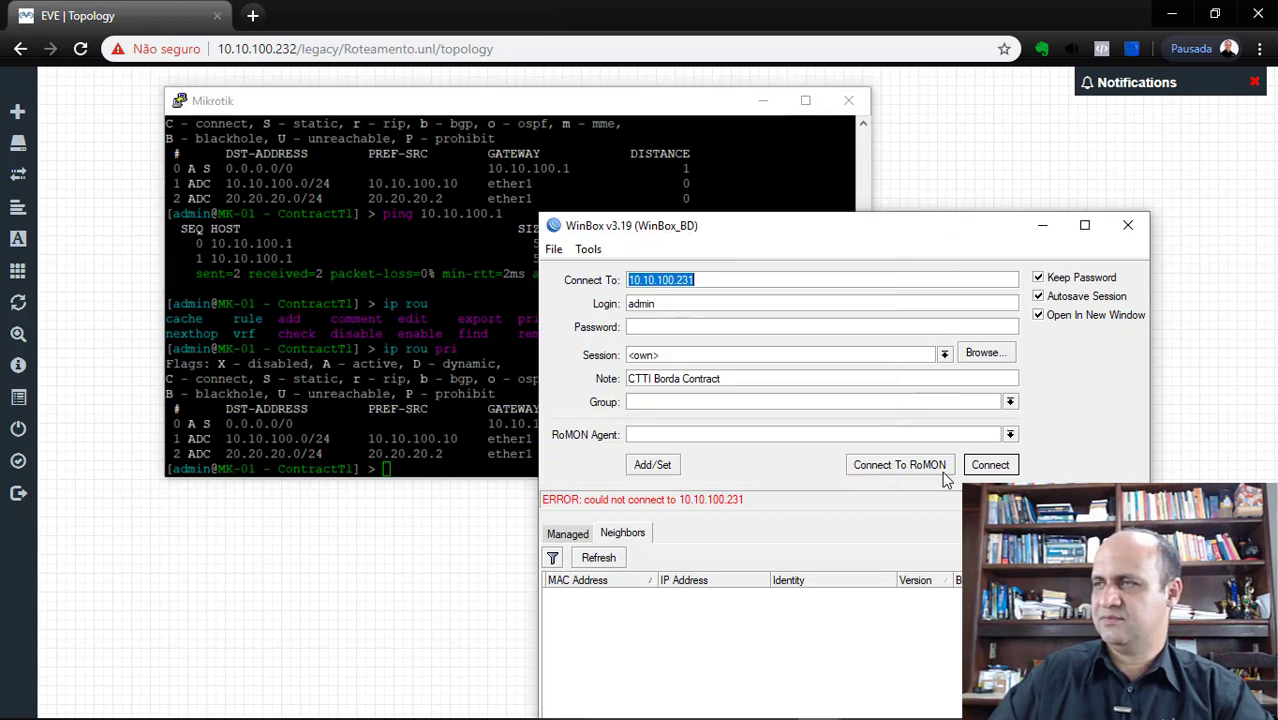
pyautogui.hotkey('alt', 'Tab')
pyautogui.write('ip add pri')
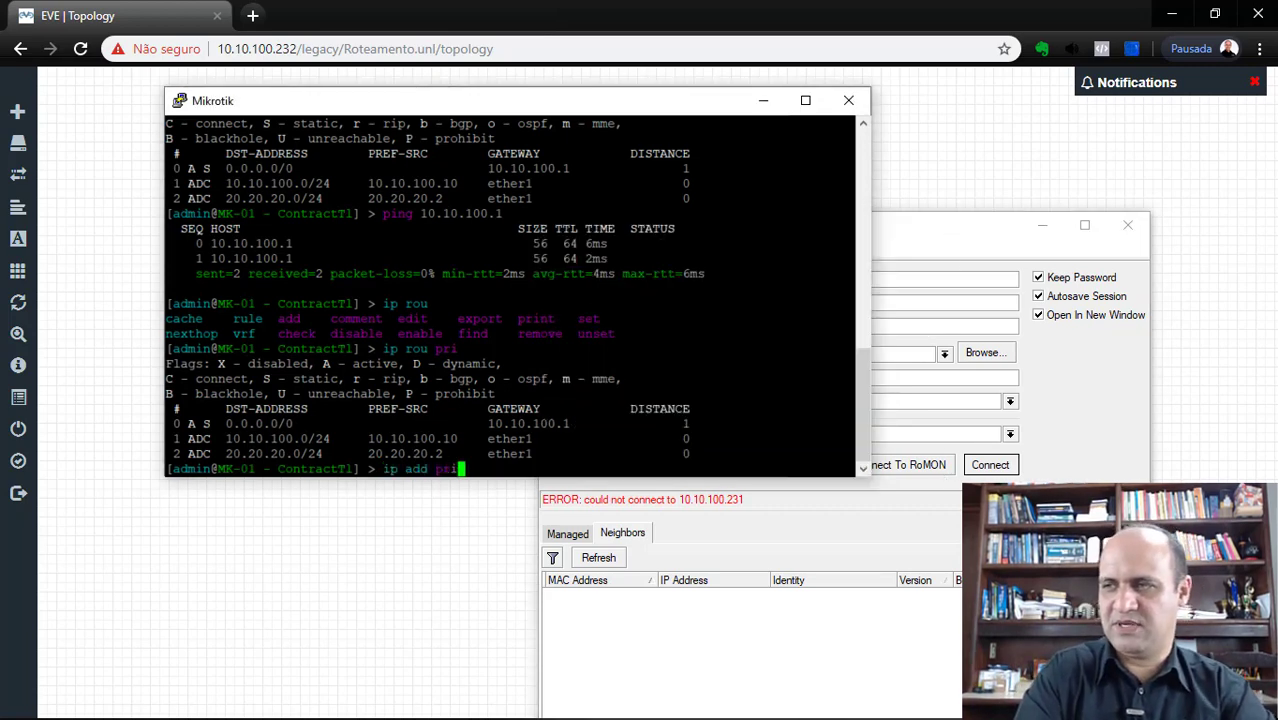
pyautogui.press('Return')
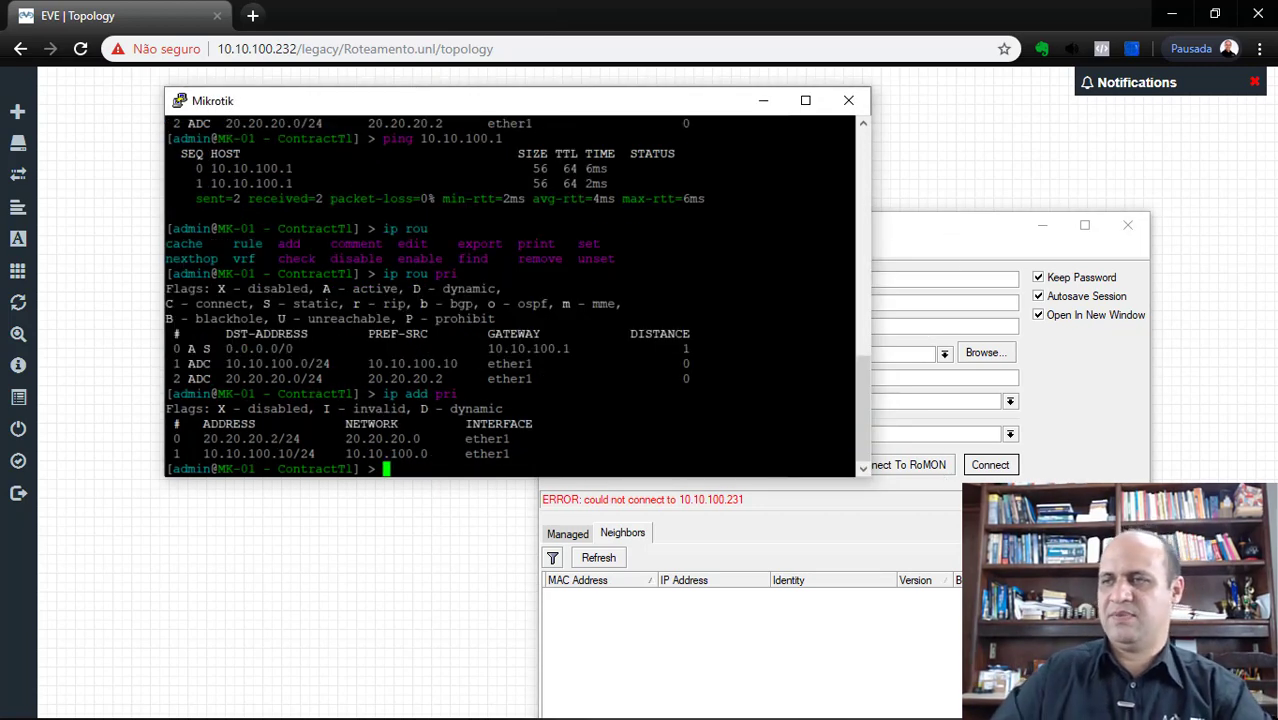
# - Change the WinBox connection address to 10.10.100.10 and connect to the MK-01 router
pyautogui.click(952, 292)
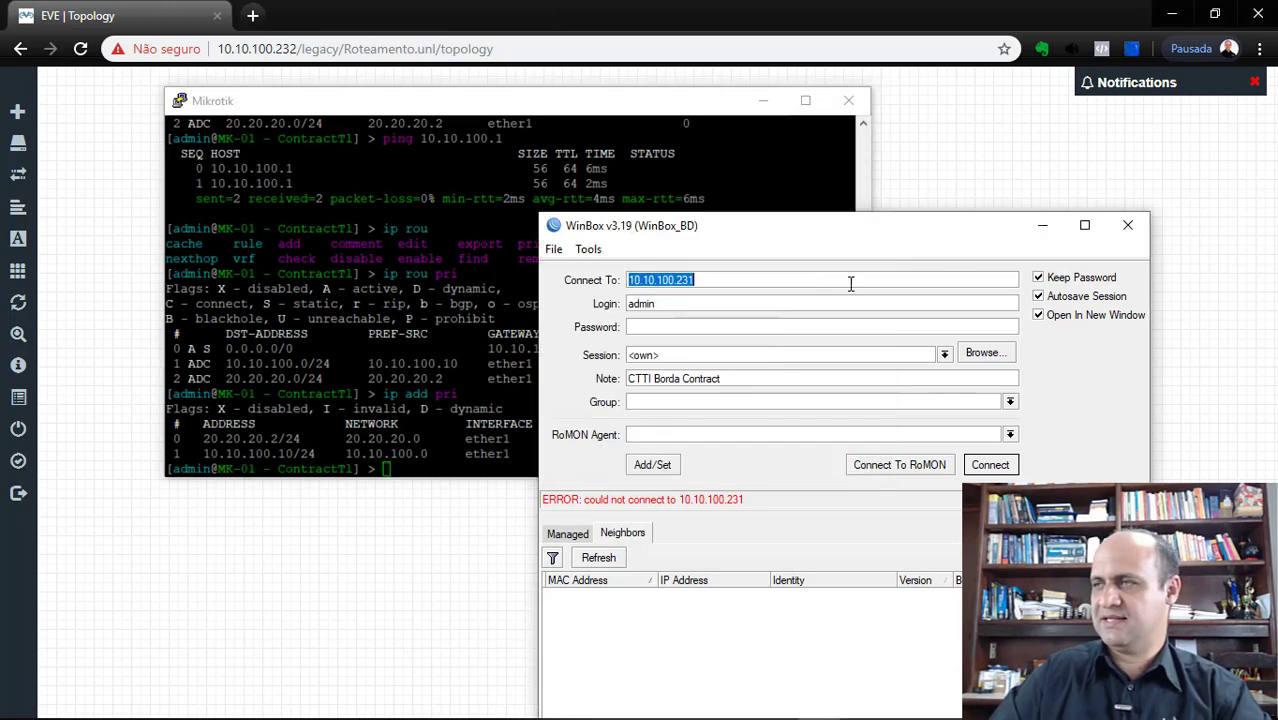
pyautogui.click(776, 282)
pyautogui.press('BackSpace')
pyautogui.press('BackSpace')
pyautogui.press('BackSpace')
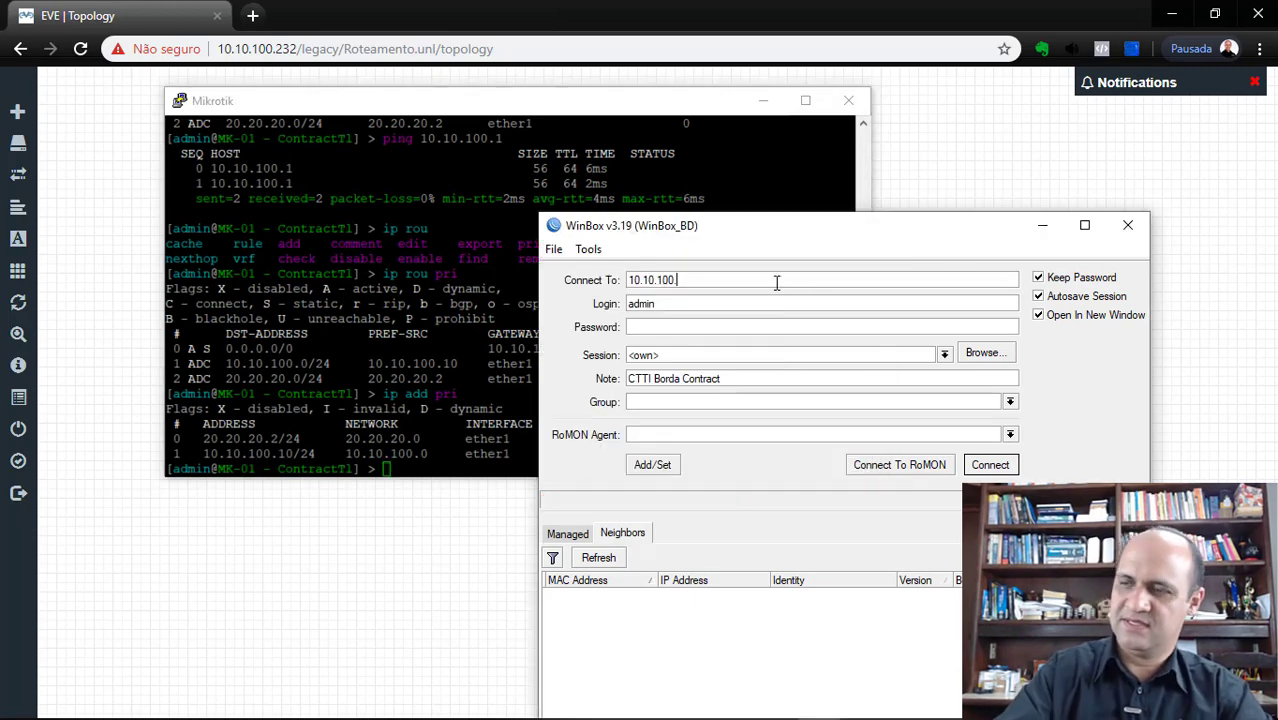
pyautogui.write('10')
pyautogui.press('Return')
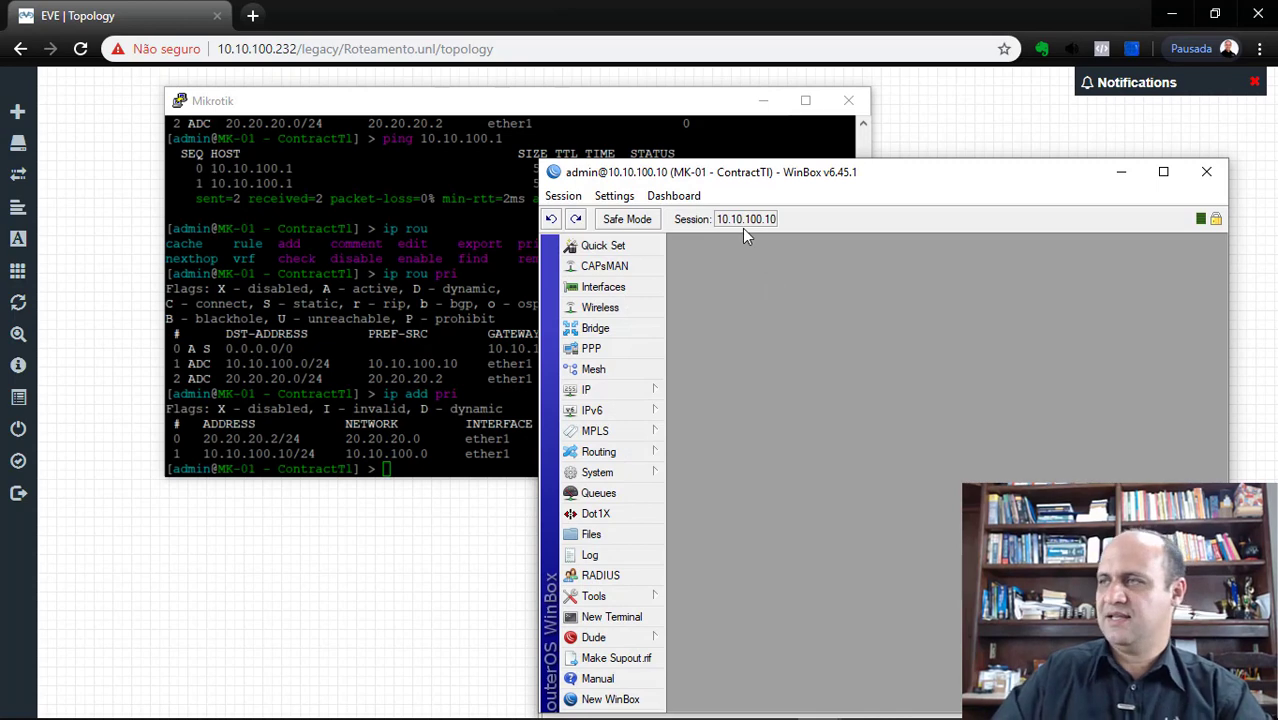
# - Minimize the MK-01 console and maximize the WinBox session window
pyautogui.click(763, 100)
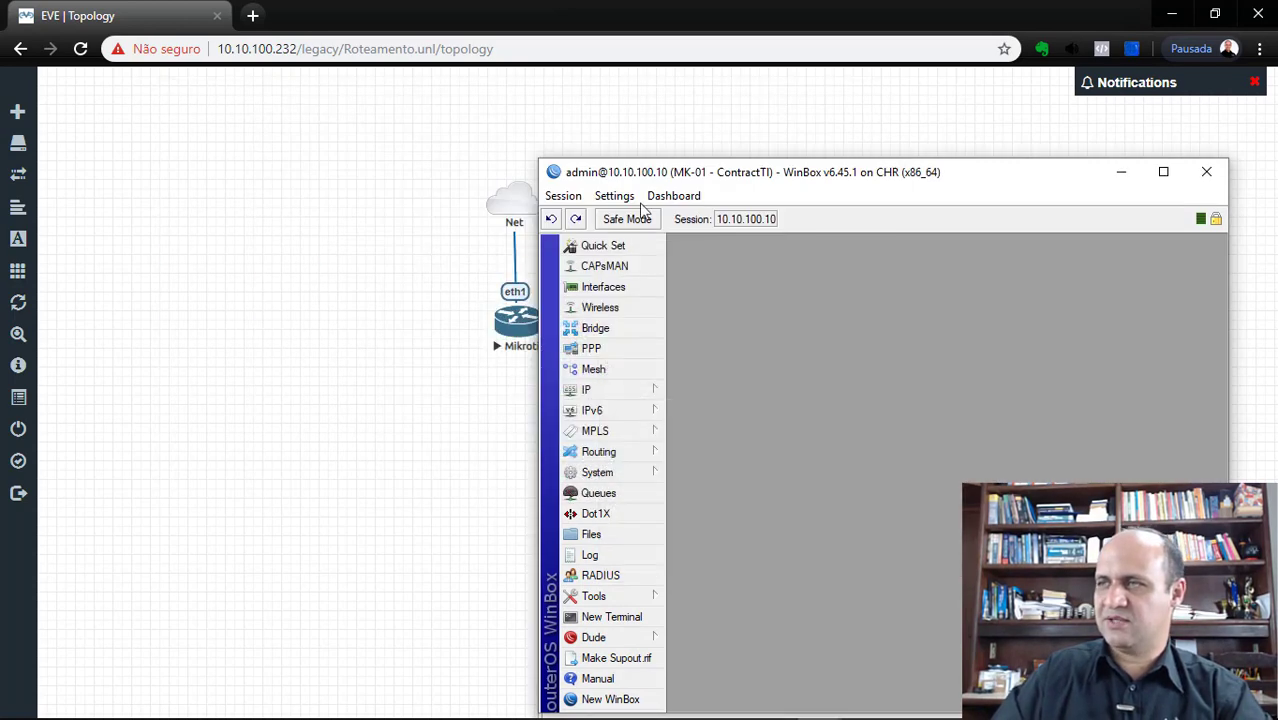
pyautogui.moveTo(761, 180); pyautogui.dragTo(509, 42)
pyautogui.doubleClick(509, 40)
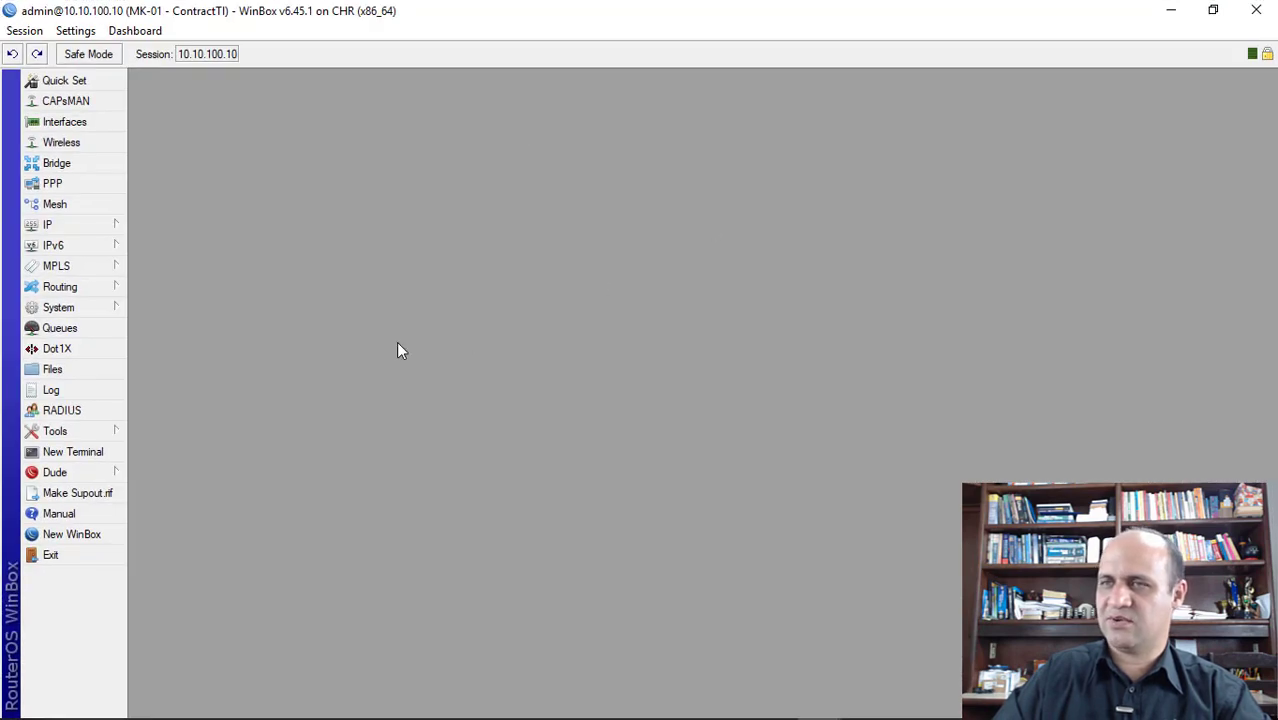
# - Open the IP route list and examine the flags of the two connected networks and the default route
pyautogui.click(91, 222)
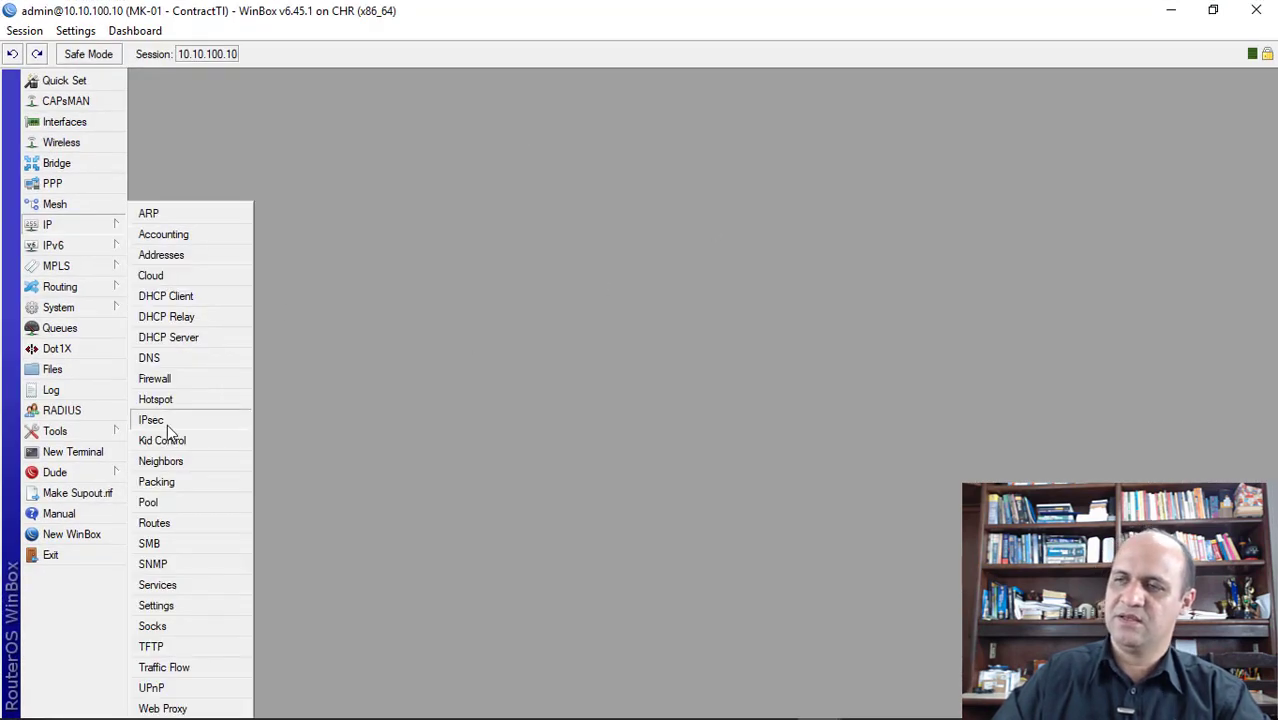
pyautogui.click(174, 529)
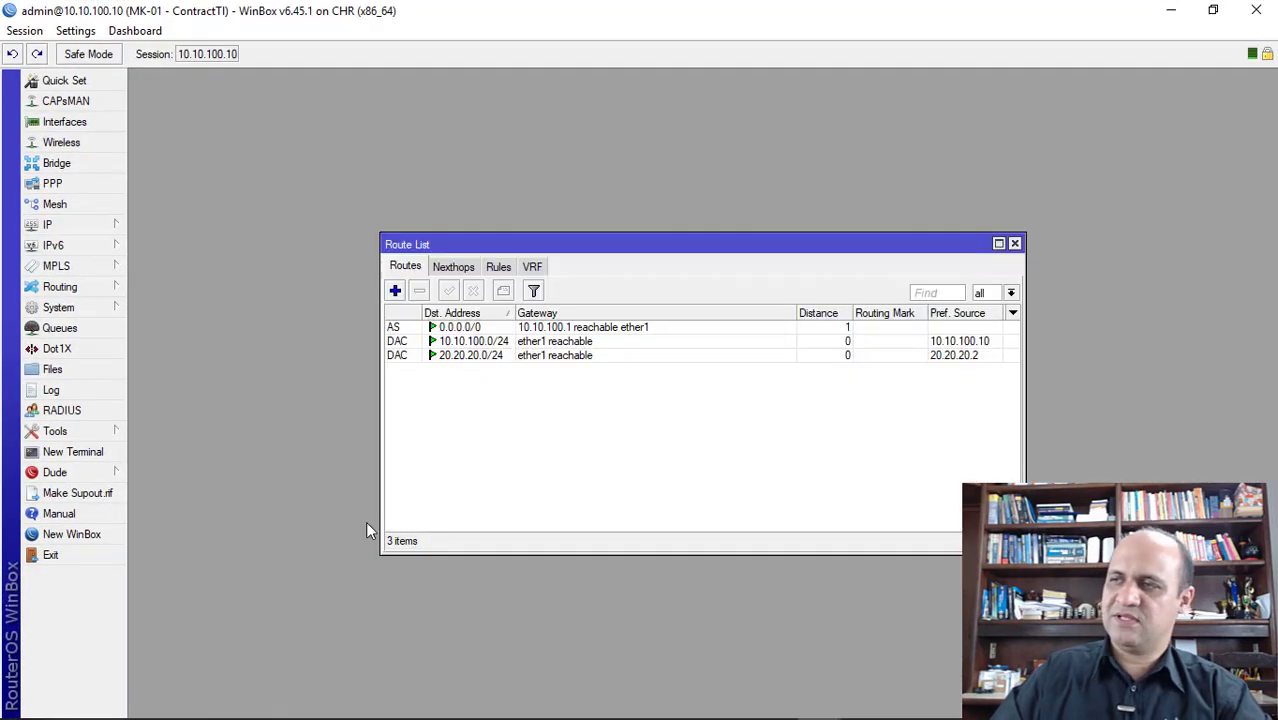
pyautogui.click(448, 358)
pyautogui.keyDown('shift'); pyautogui.click(455, 342); pyautogui.keyUp('shift')
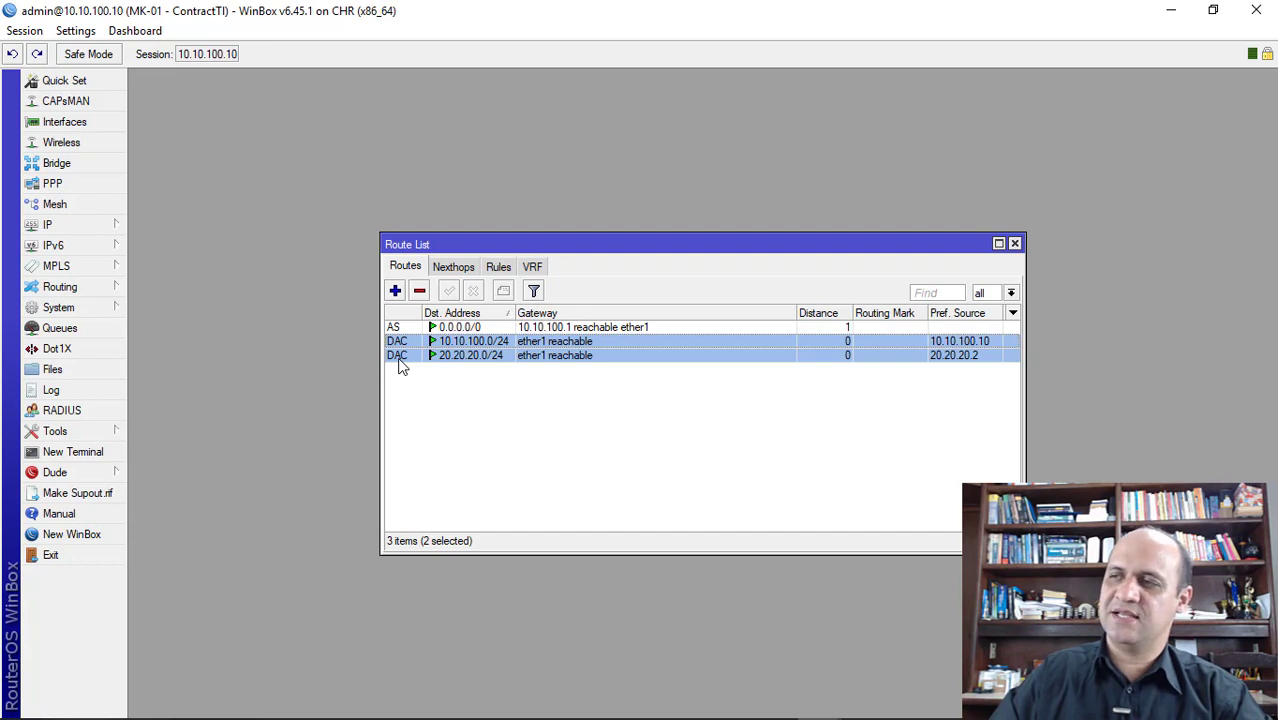
pyautogui.moveTo(401, 366)
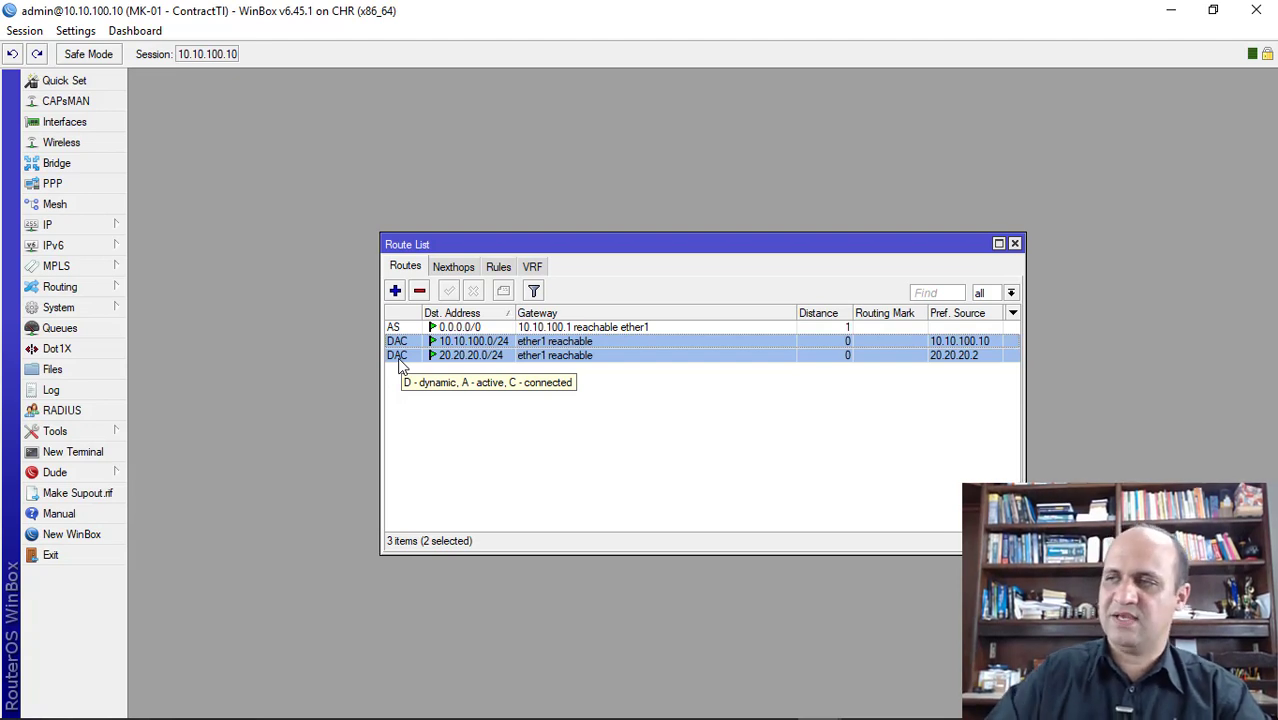
pyautogui.click(401, 328)
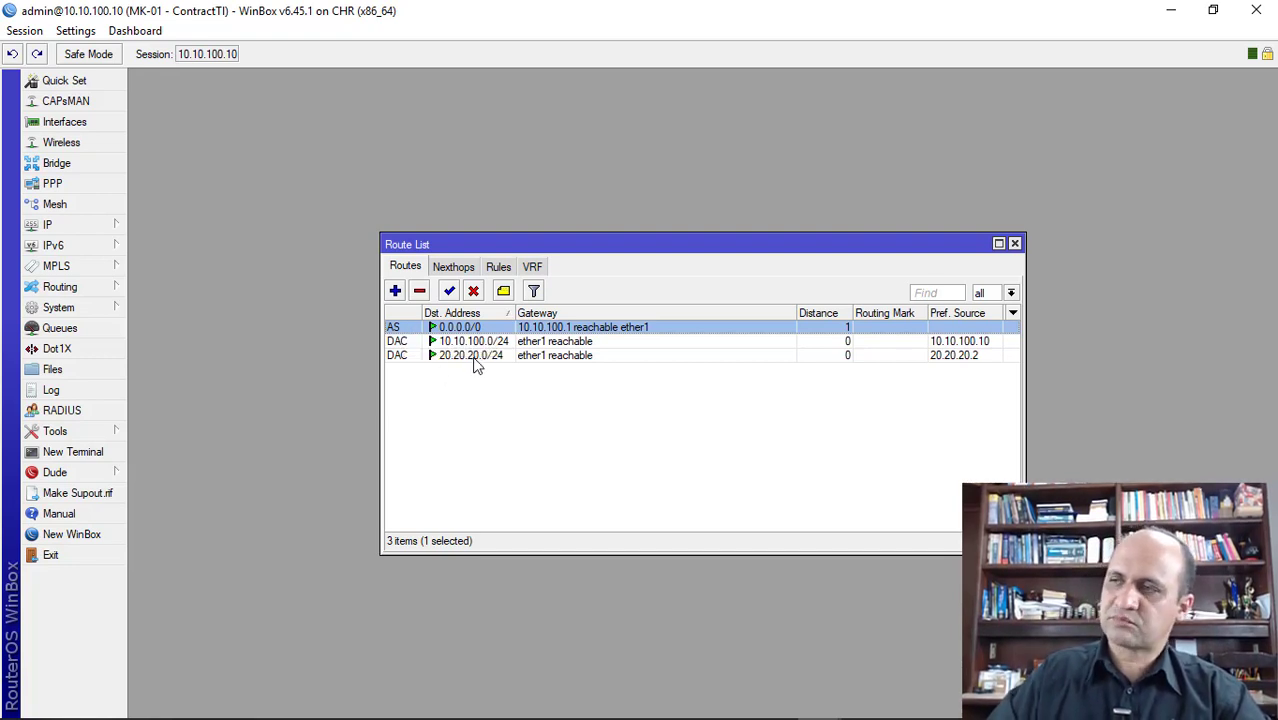
# - Start a new route, open the IP address list, and arrange the windows so the addresses and routes can be compared
pyautogui.click(395, 291)
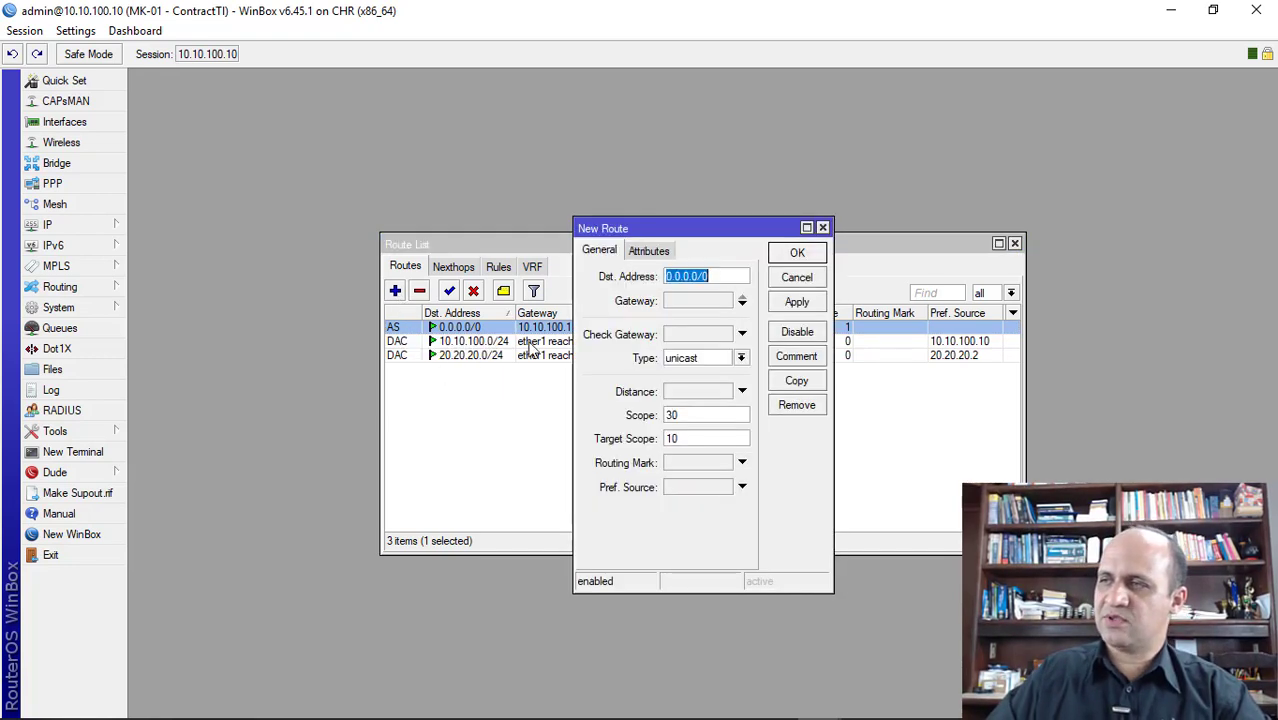
pyautogui.click(60, 224)
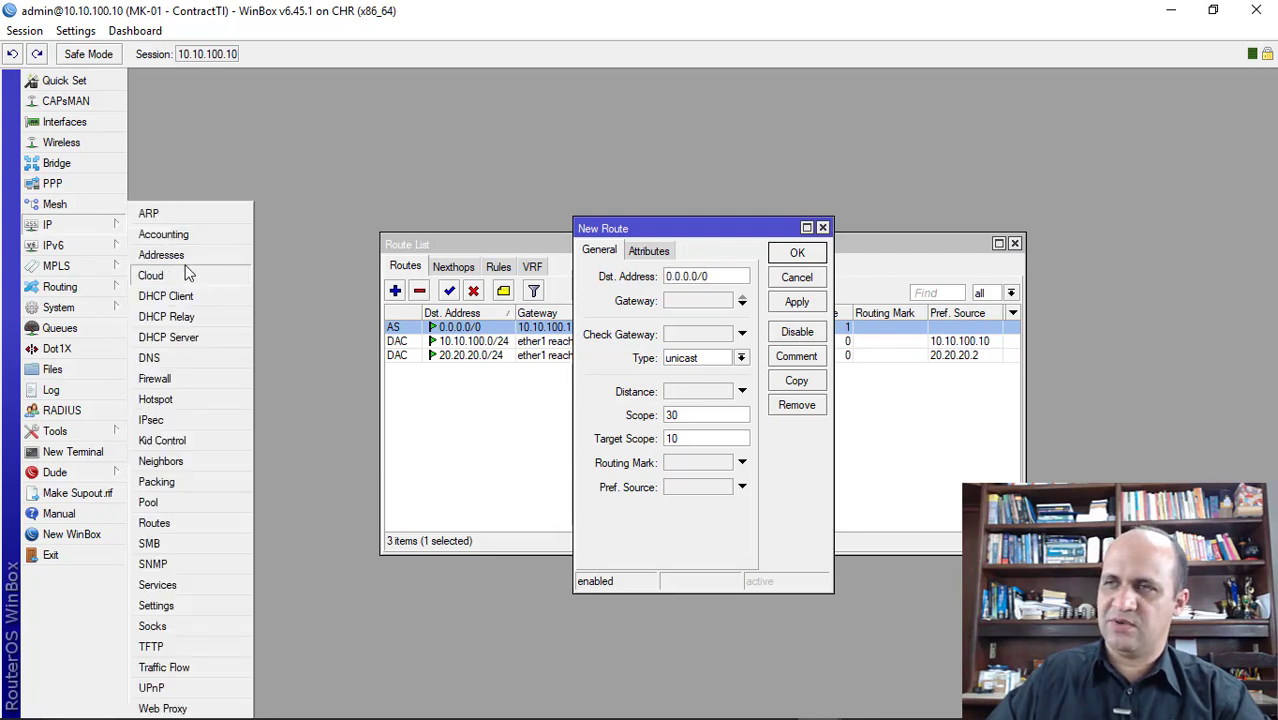
pyautogui.click(175, 252)
pyautogui.moveTo(600, 262); pyautogui.dragTo(187, 91)
pyautogui.click(533, 261)
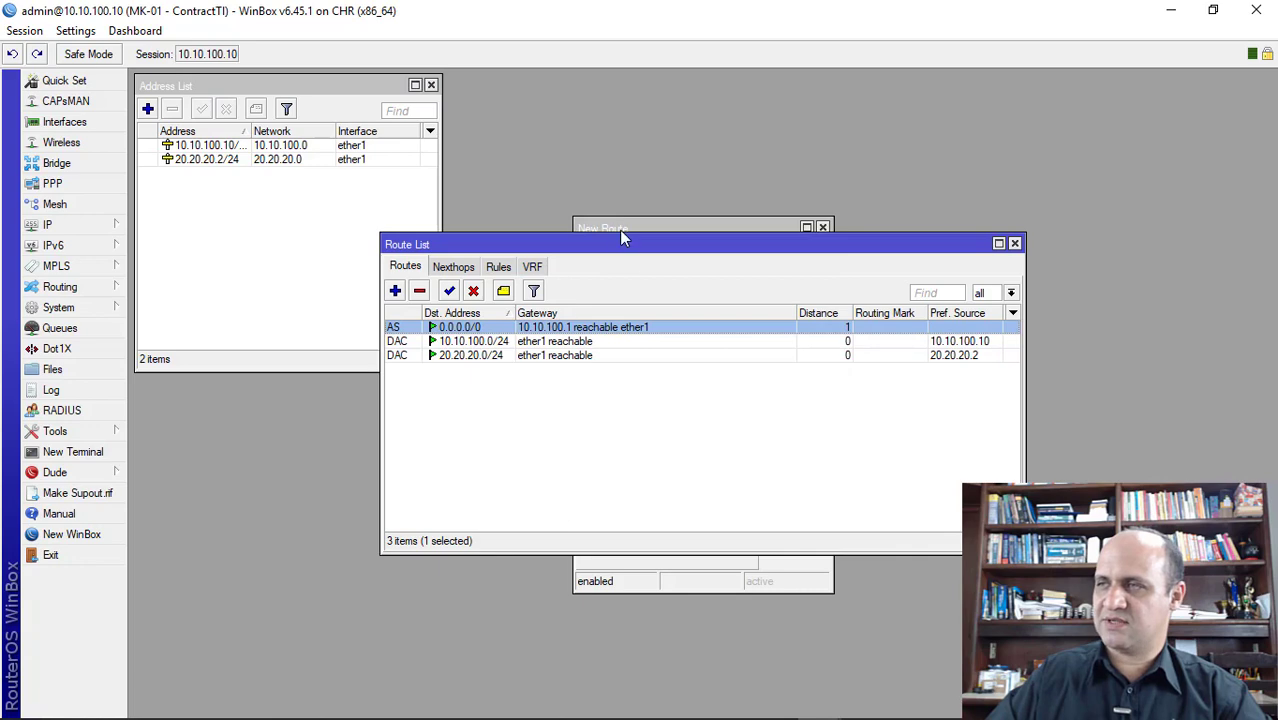
pyautogui.moveTo(622, 237); pyautogui.dragTo(690, 131)
pyautogui.click(667, 530)
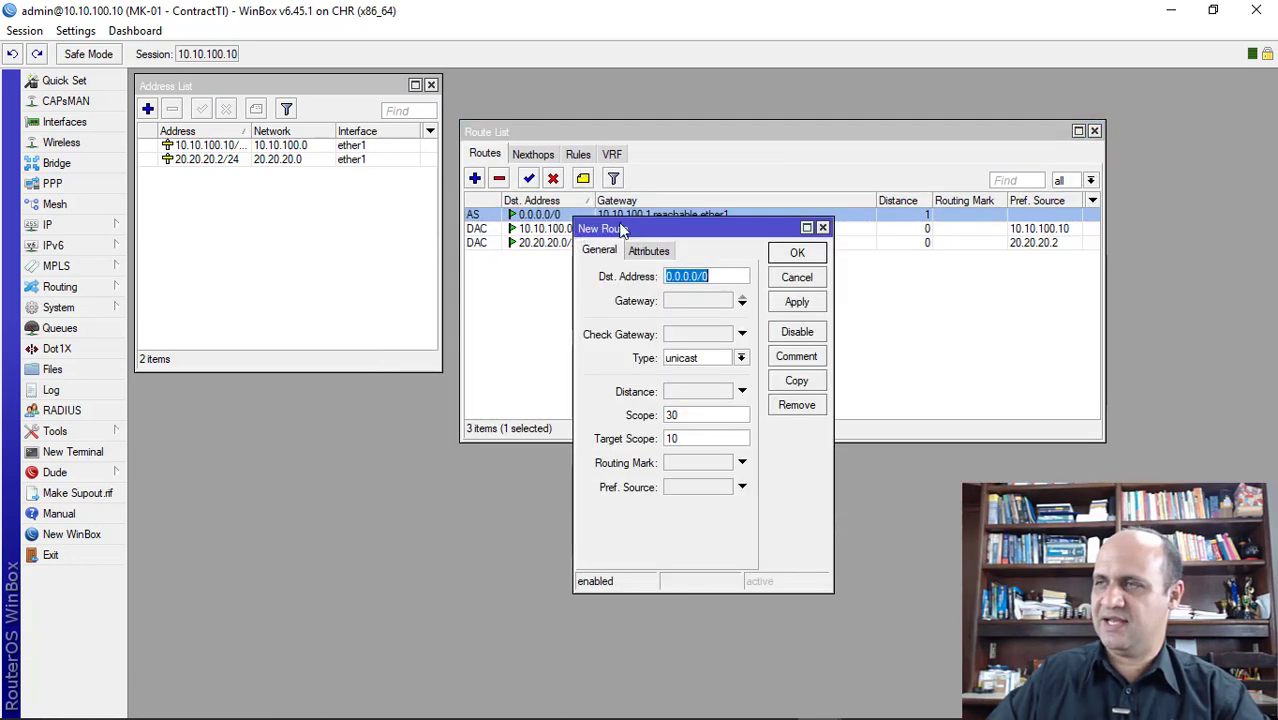
pyautogui.moveTo(624, 232); pyautogui.dragTo(525, 200)
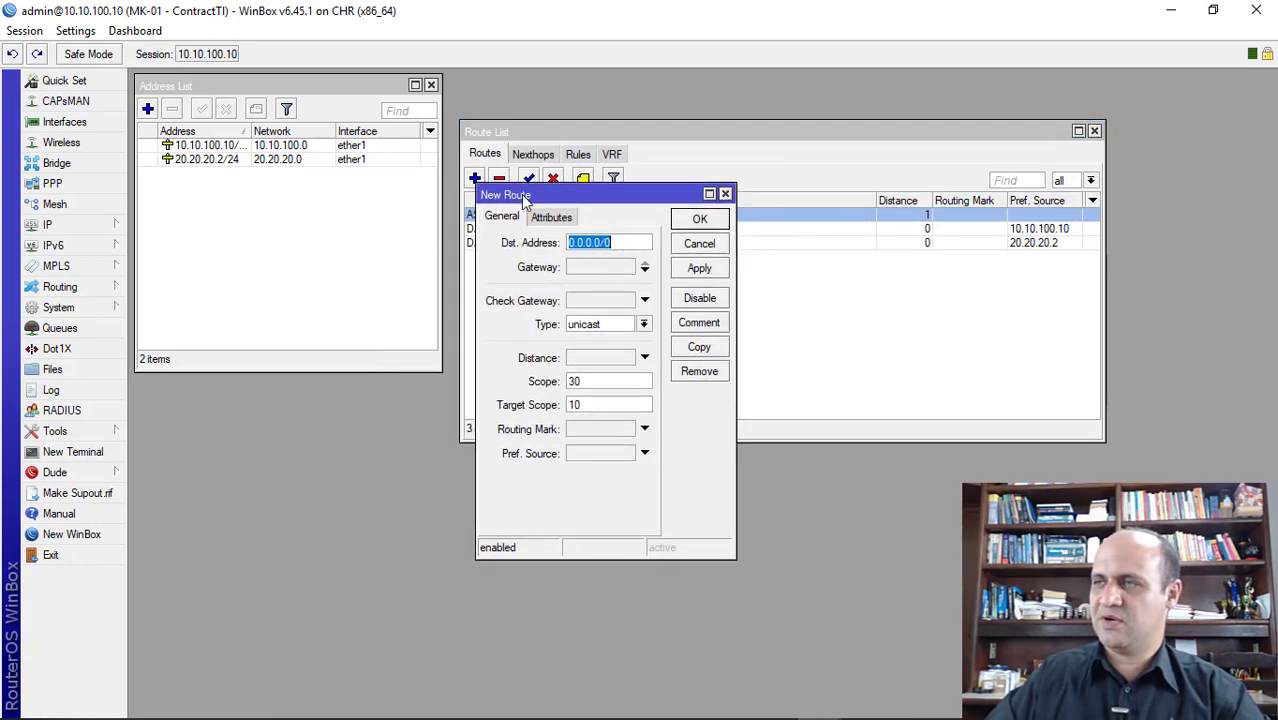
# - Add a 0.0.0.0/0 default route through gateway 20.20.20.1
pyautogui.click(600, 268)
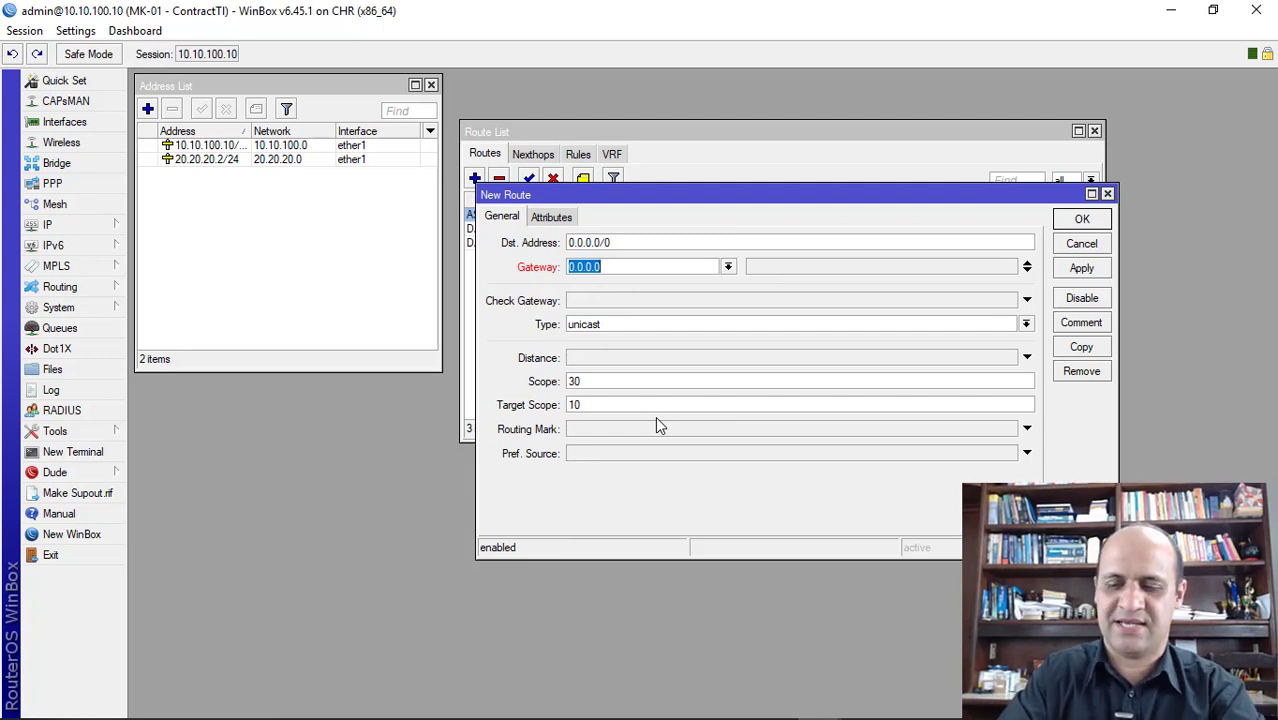
pyautogui.write('20.20.20.1')
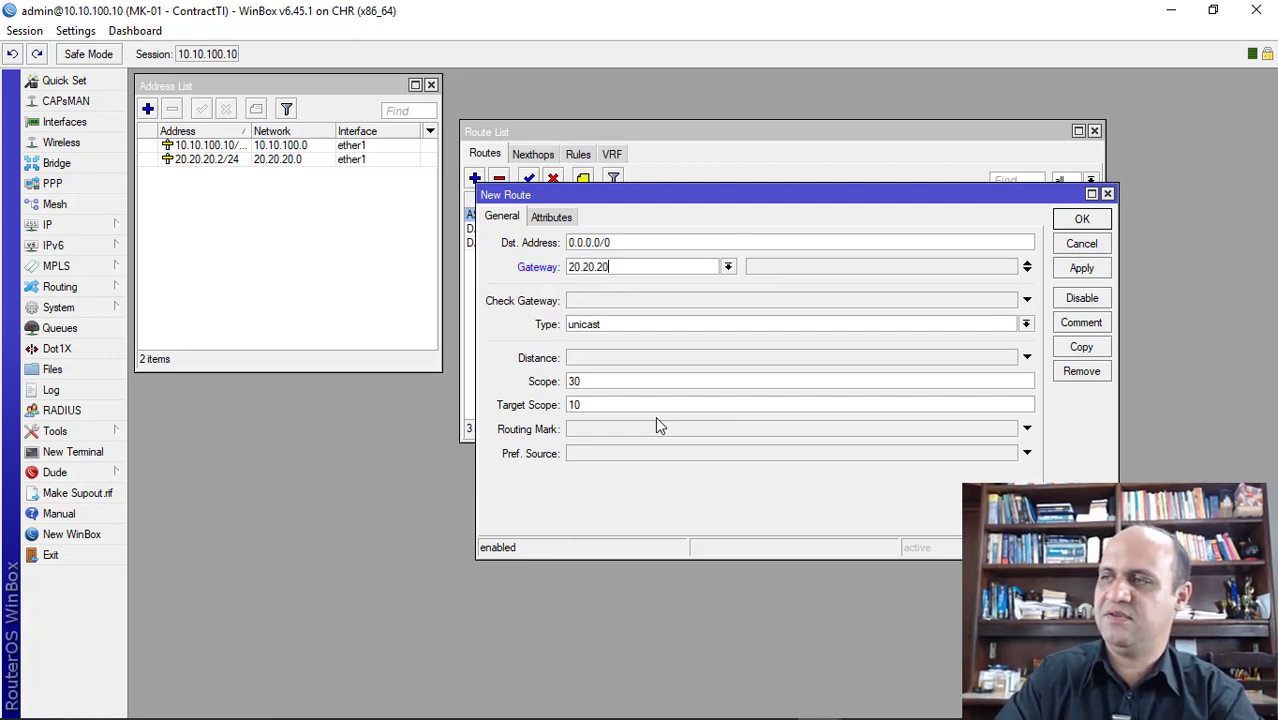
pyautogui.click(1064, 222)
# - Compare the default routes through 20.20.20.1 and 10.10.100.1, and place the route list beside the address list
pyautogui.click(590, 229)
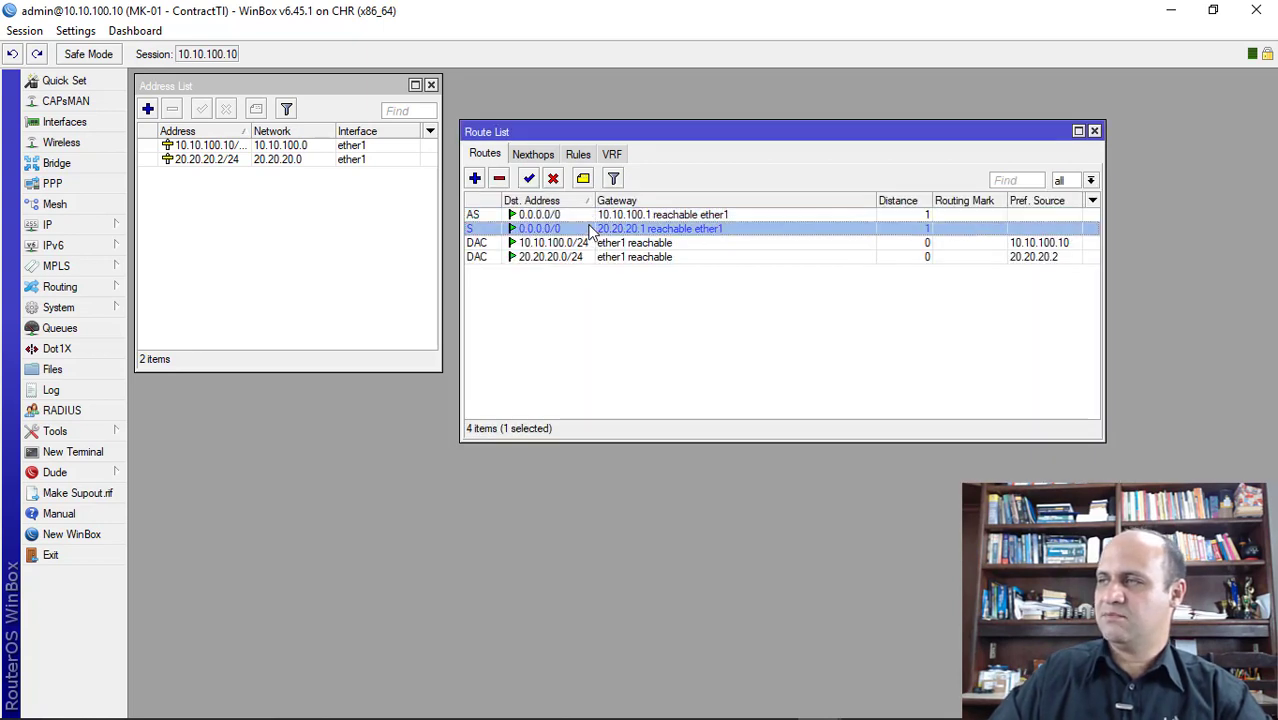
pyautogui.click(662, 220)
pyautogui.click(664, 229)
pyautogui.click(665, 220)
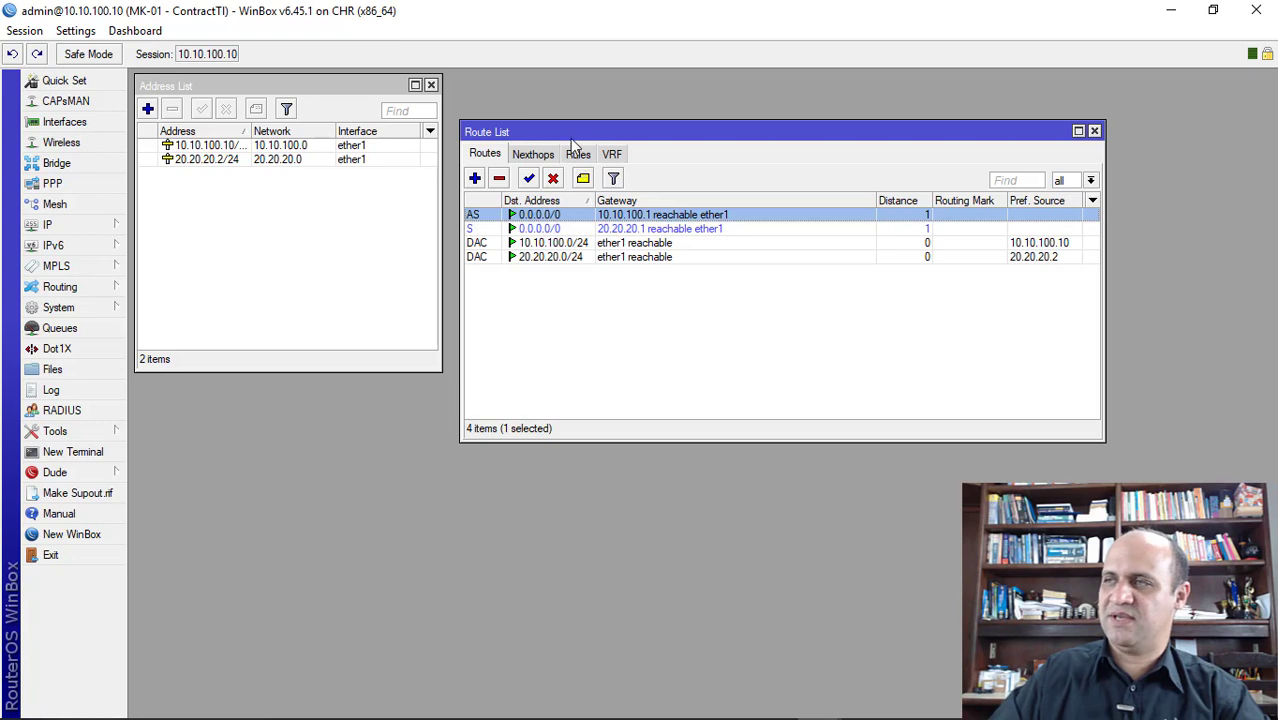
pyautogui.moveTo(569, 133); pyautogui.dragTo(555, 92)
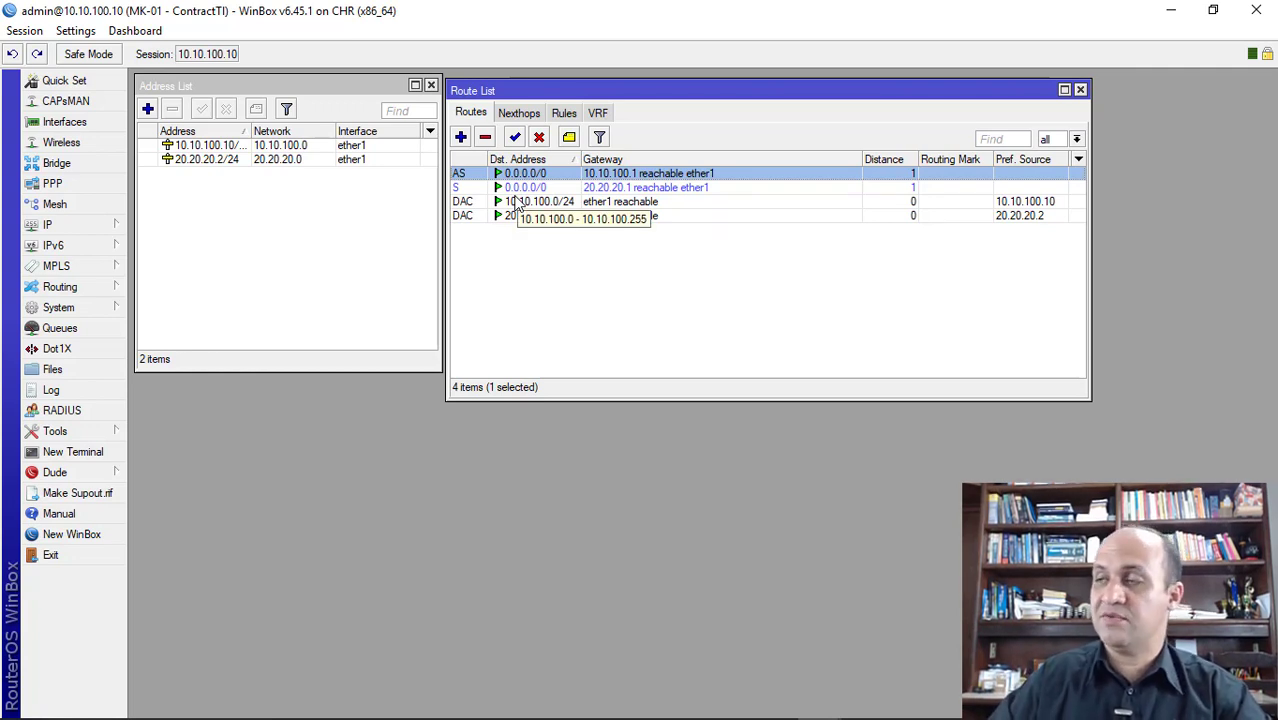
# - Set the distance of the default route through 20.20.20.1 to 2 and compare it with the 10.10.100.1 route
pyautogui.click(623, 192)
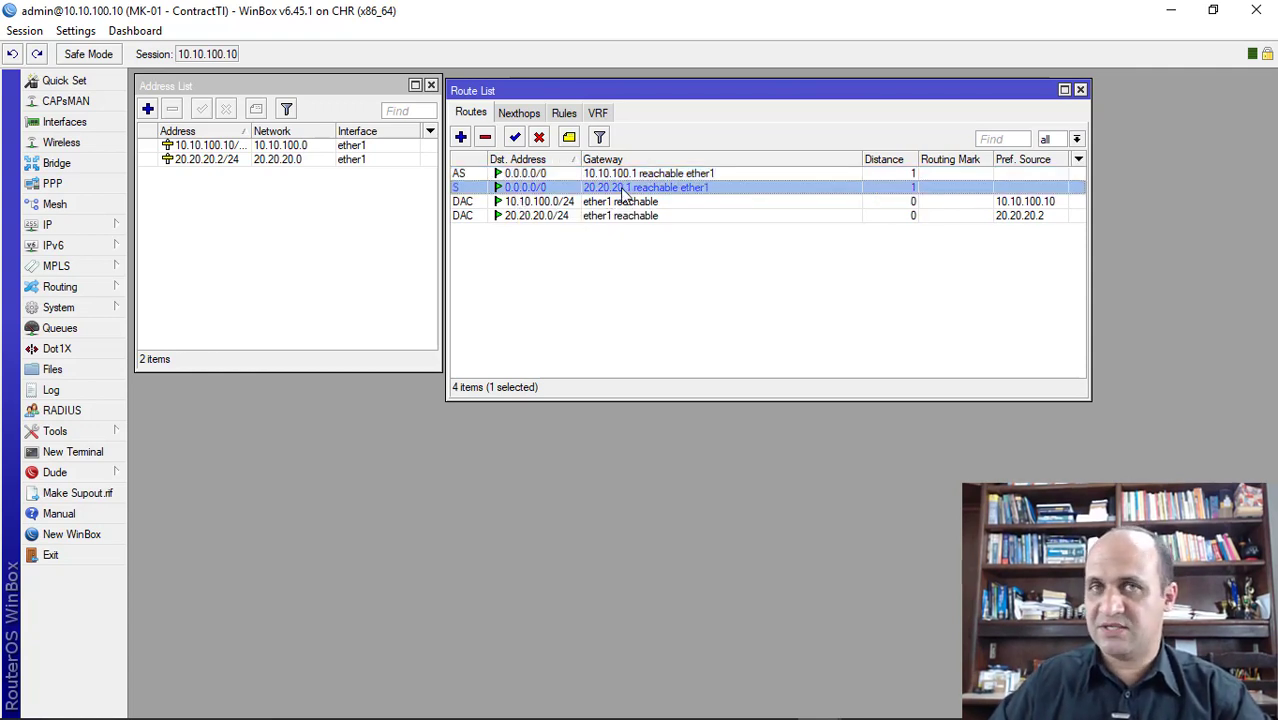
pyautogui.doubleClick(893, 188)
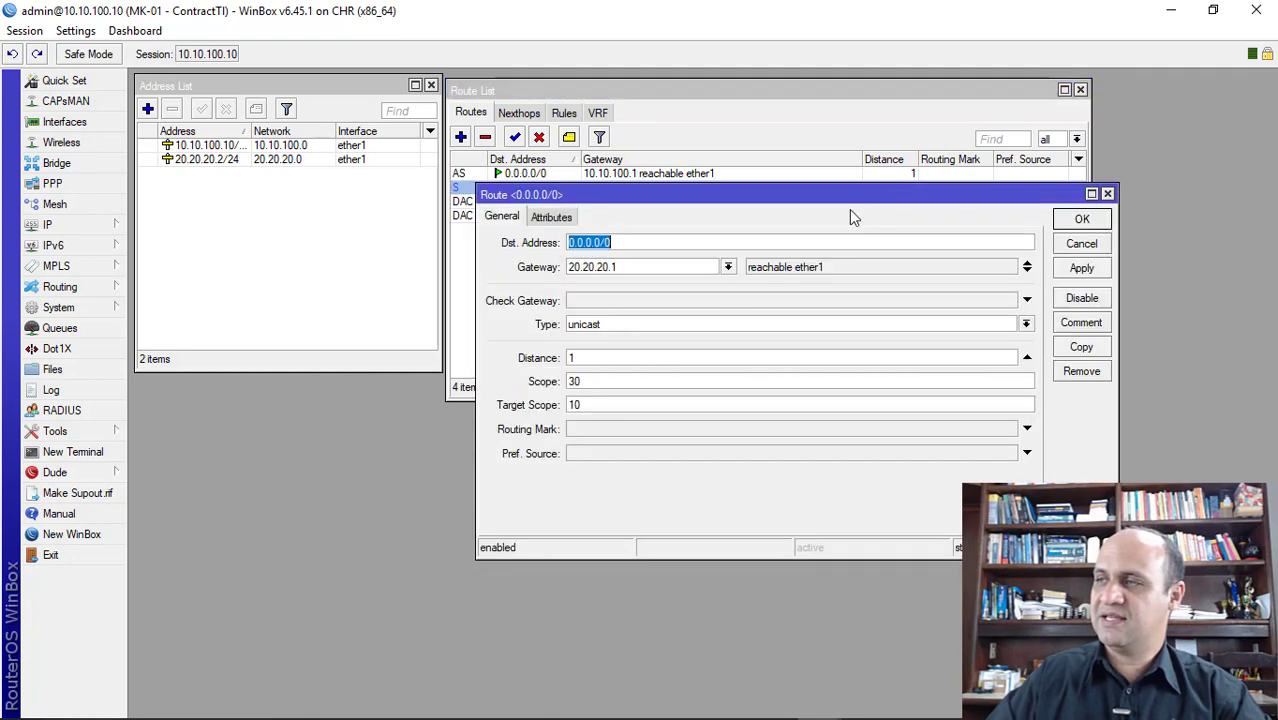
pyautogui.click(600, 358)
pyautogui.doubleClick(600, 358)
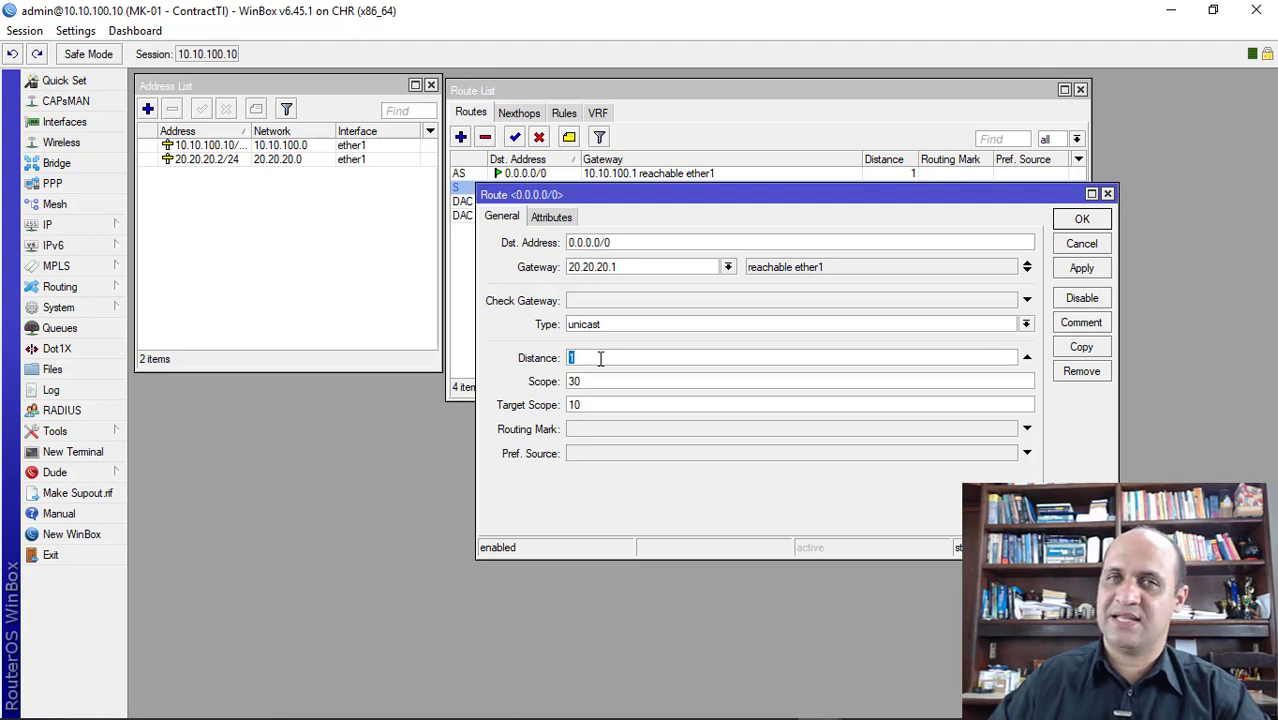
pyautogui.write('2')
pyautogui.press('Return')
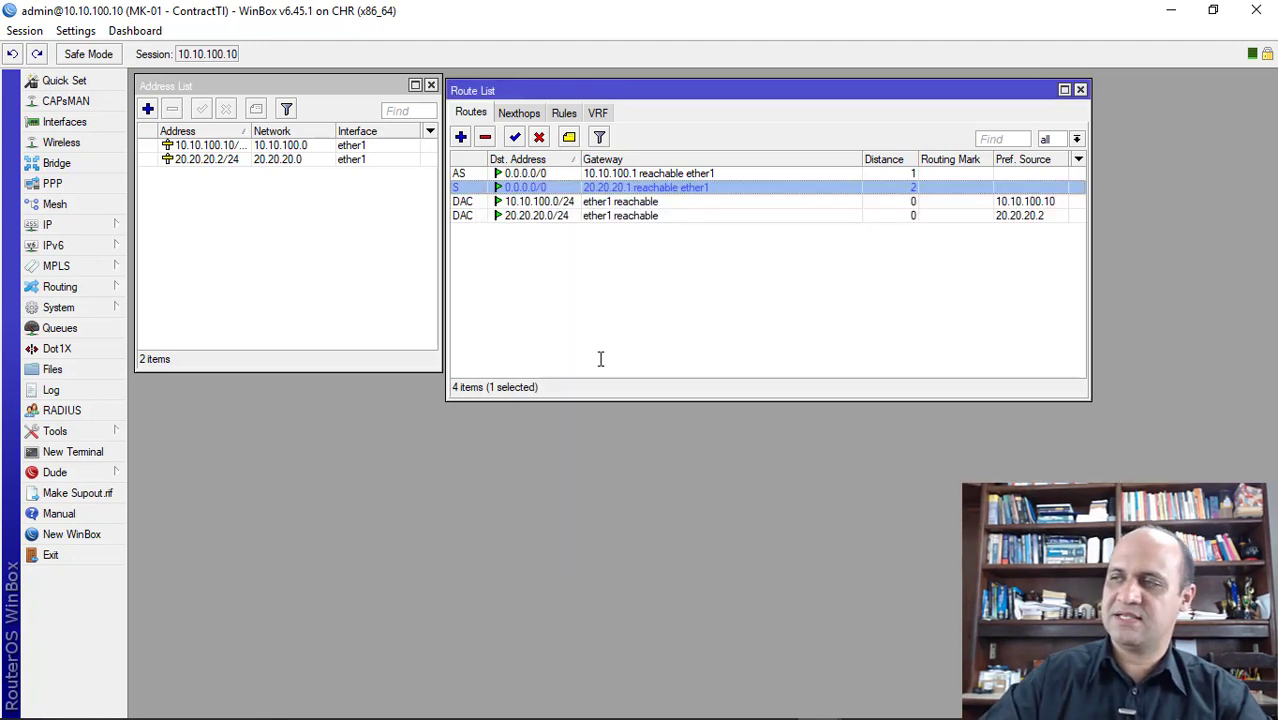
pyautogui.click(580, 177)
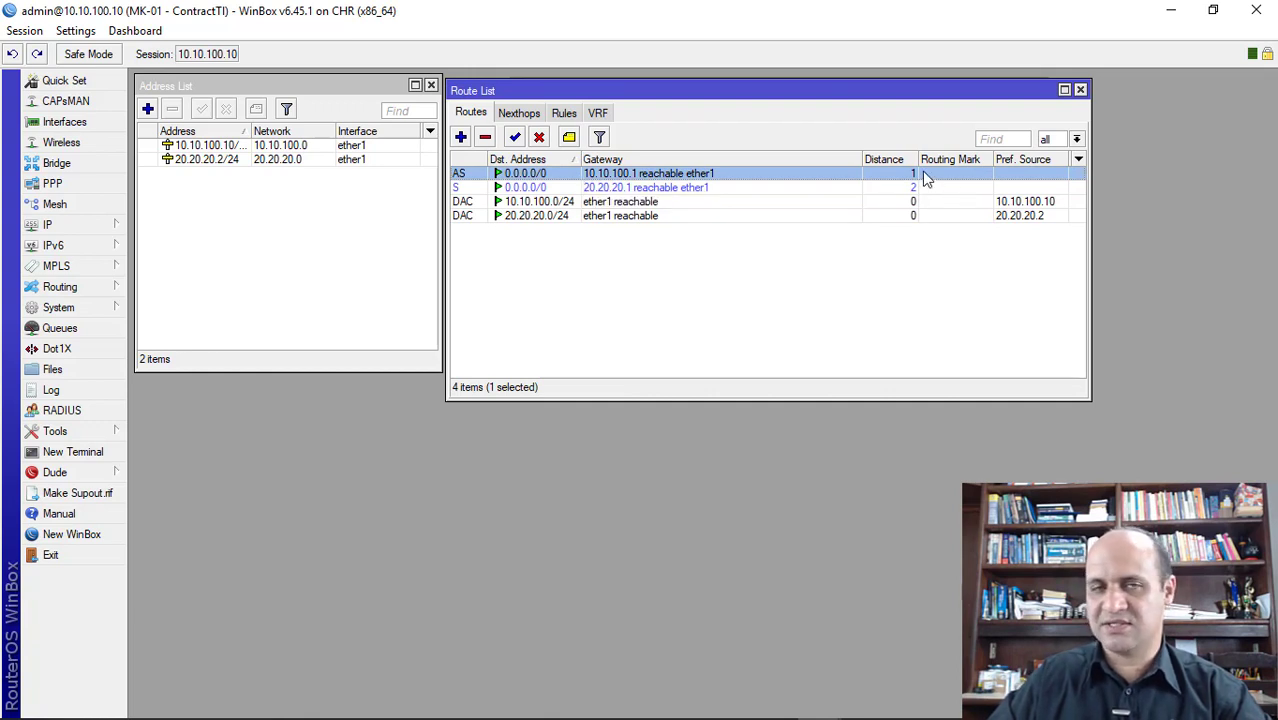
pyautogui.click(556, 189)
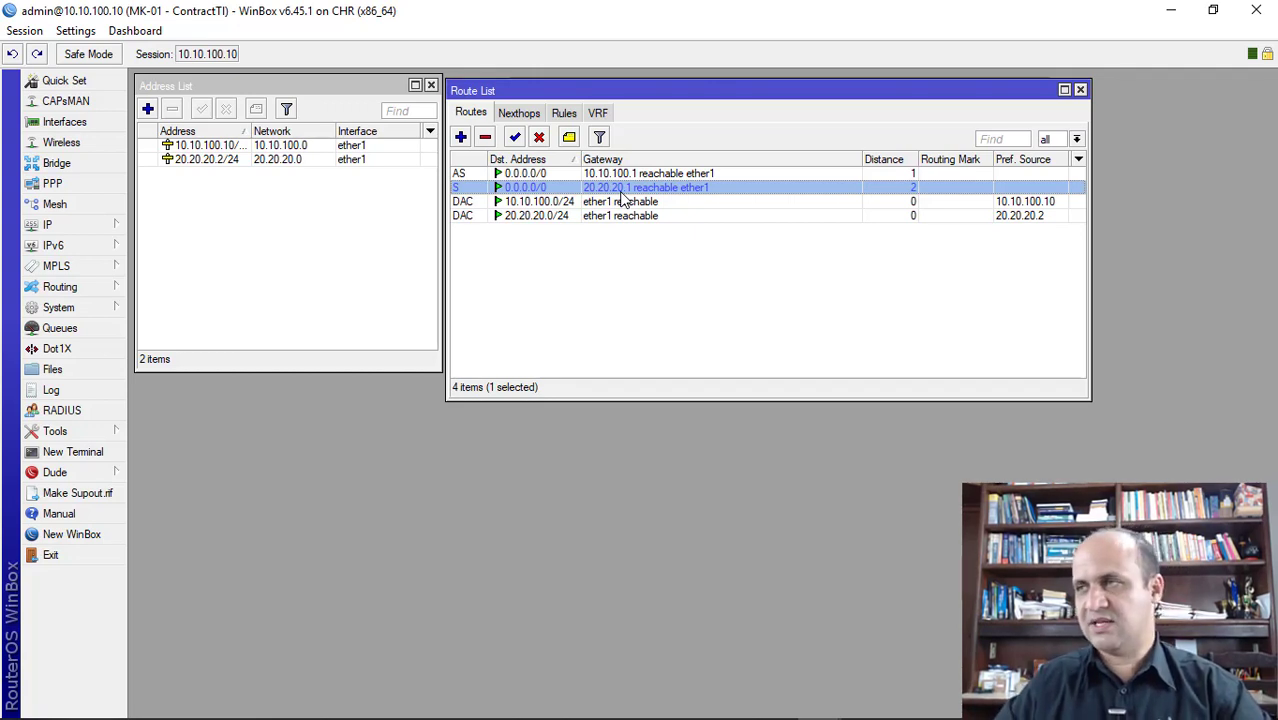
# - Add a static route to destination 8.8.8.8 through gateway 20.20.20.1 and select it in the route list
pyautogui.click(460, 137)
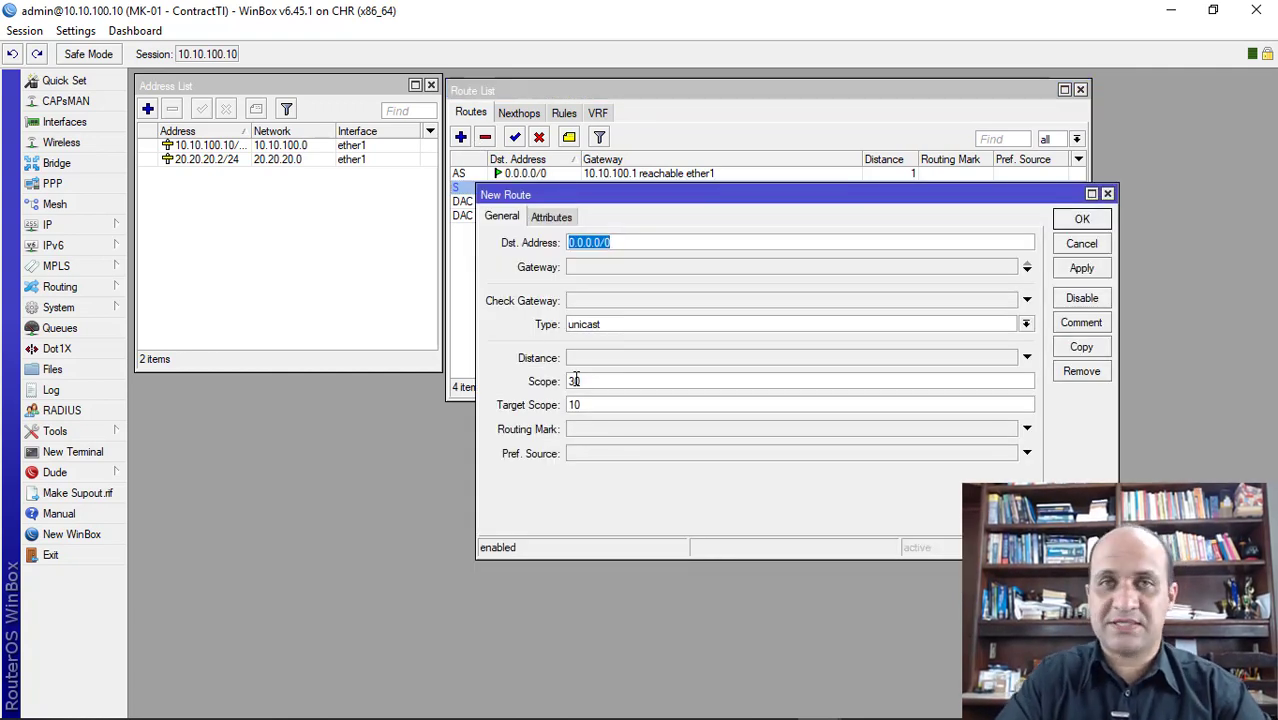
pyautogui.write('8.8.8.8')
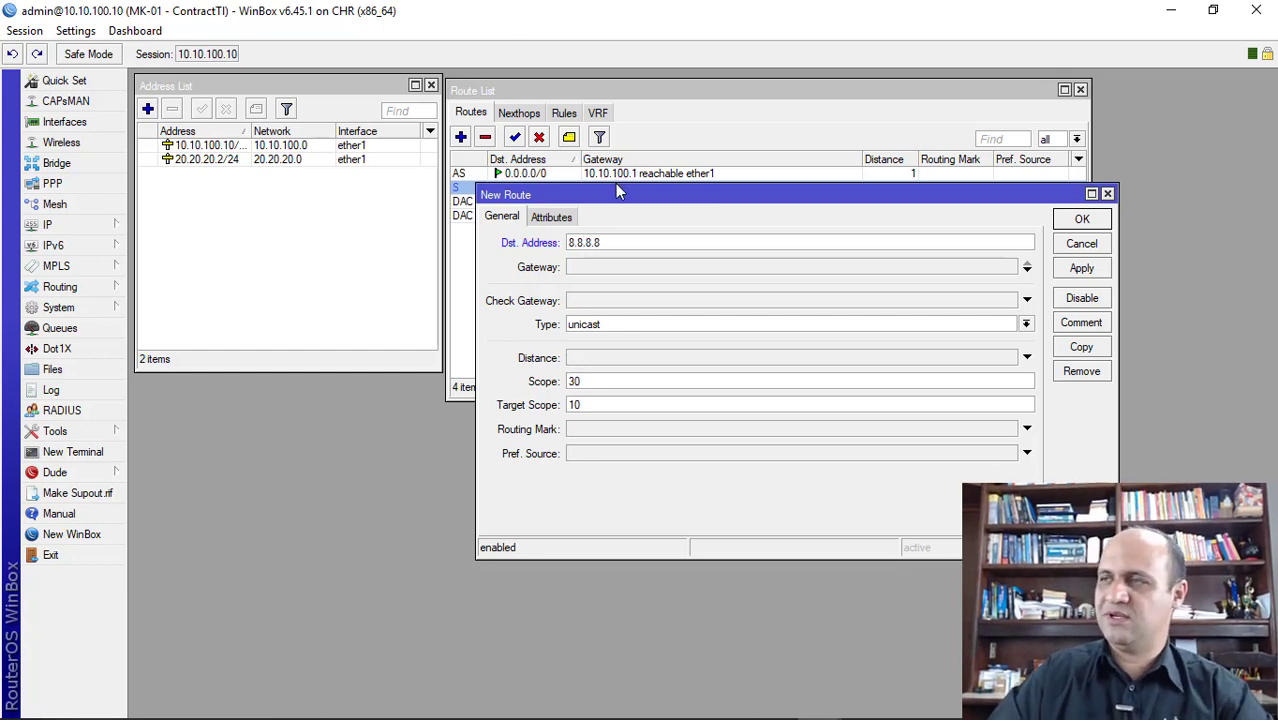
pyautogui.moveTo(611, 198); pyautogui.dragTo(606, 216)
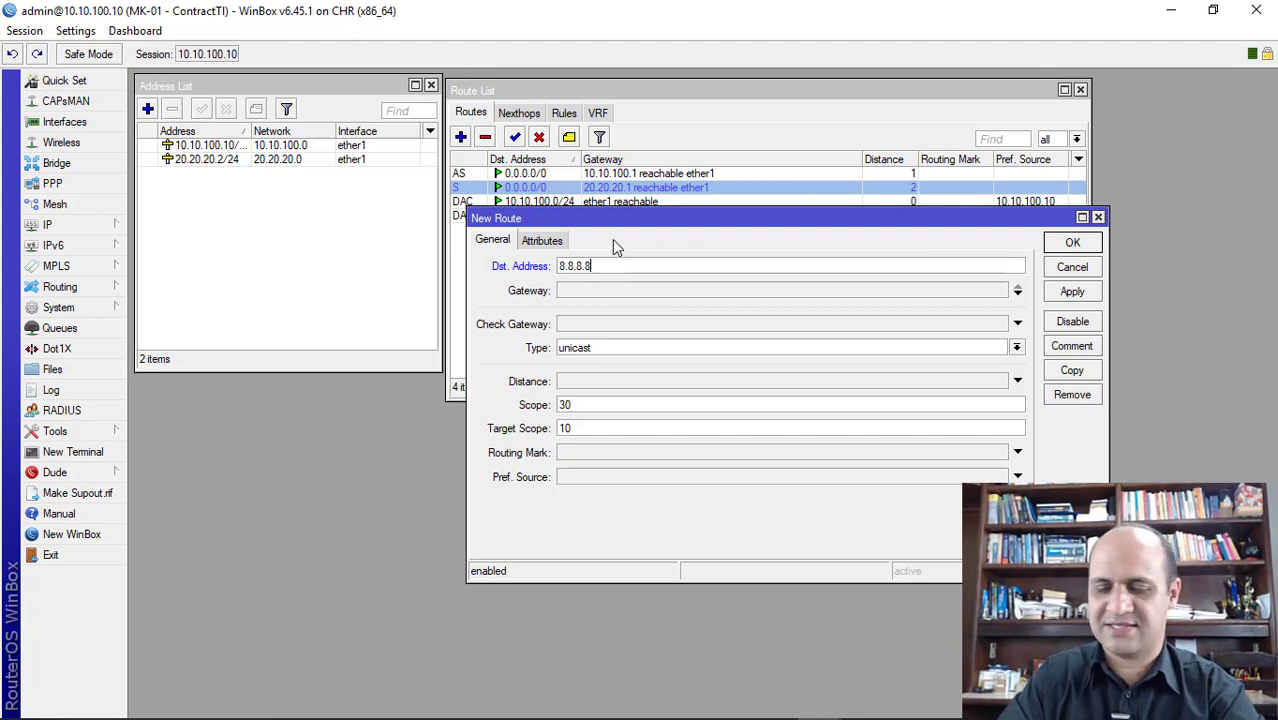
pyautogui.press('Tab')
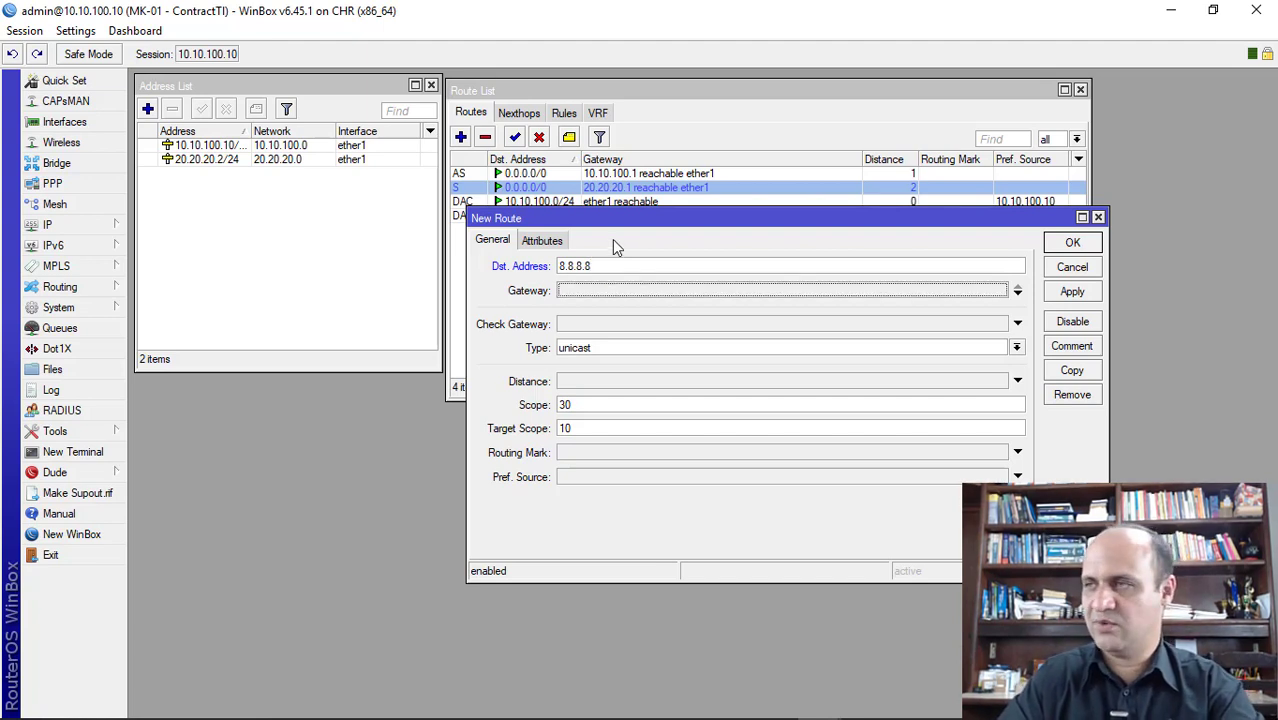
pyautogui.write('20.20.20.1')
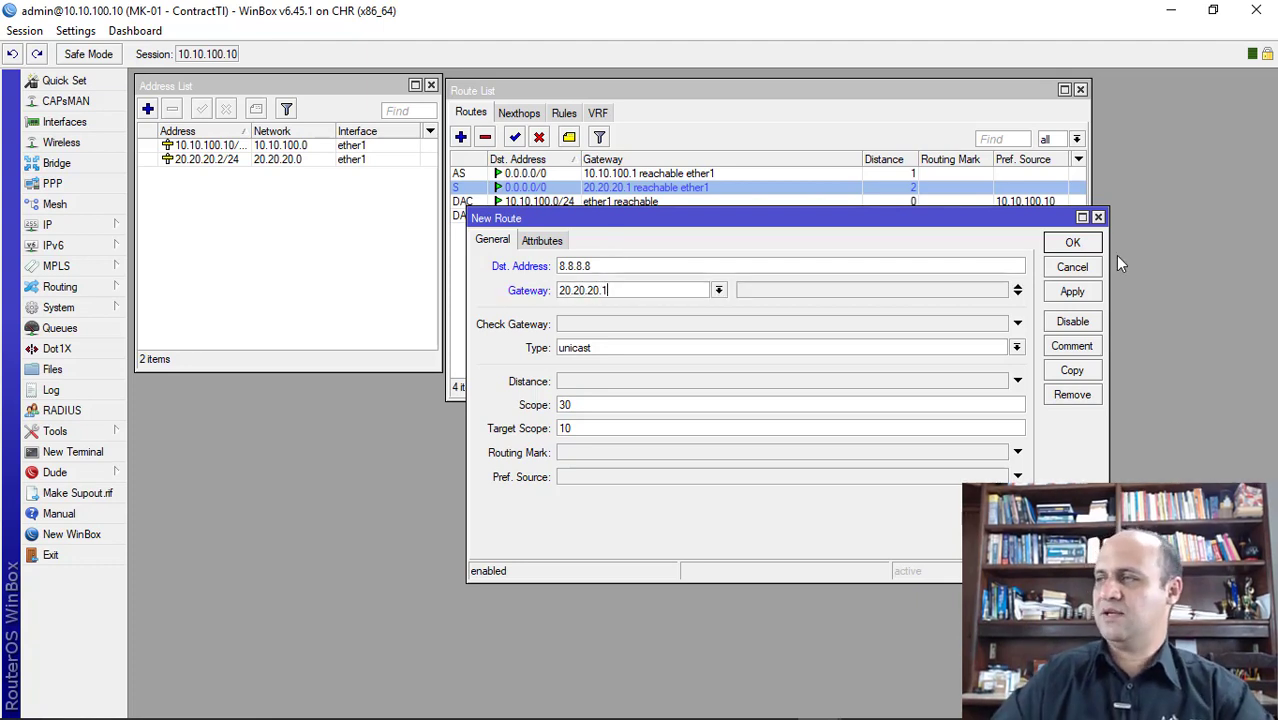
pyautogui.click(1072, 242)
pyautogui.click(523, 203)
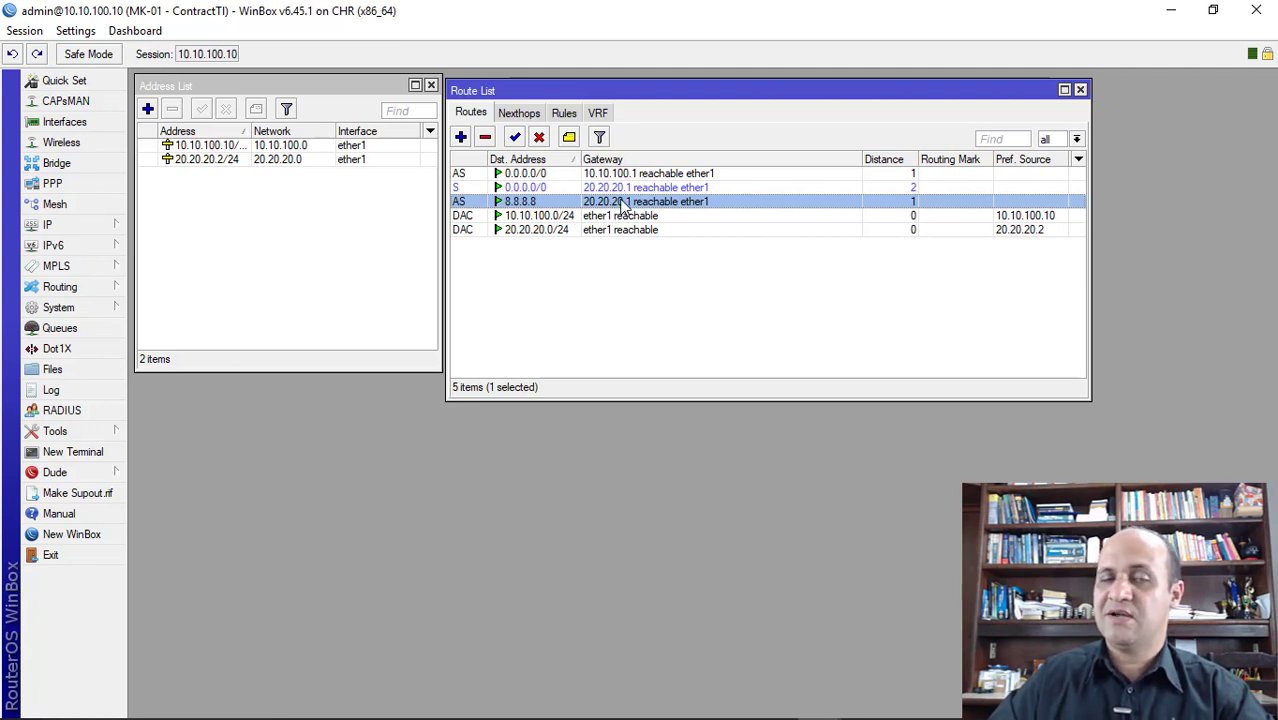
# - Run a traceroute to 8.8.8.8, stop it, and examine the first hop
pyautogui.click(98, 432)
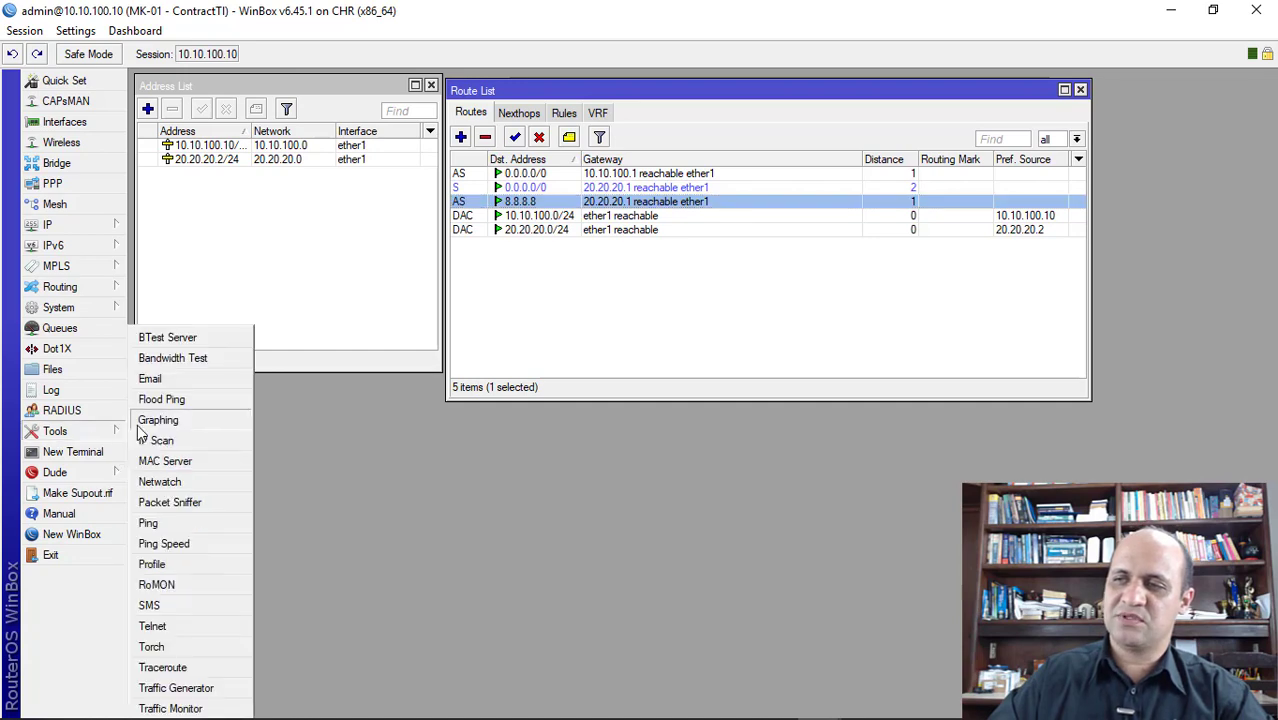
pyautogui.click(170, 662)
pyautogui.moveTo(507, 122); pyautogui.dragTo(508, 220)
pyautogui.write('8.')
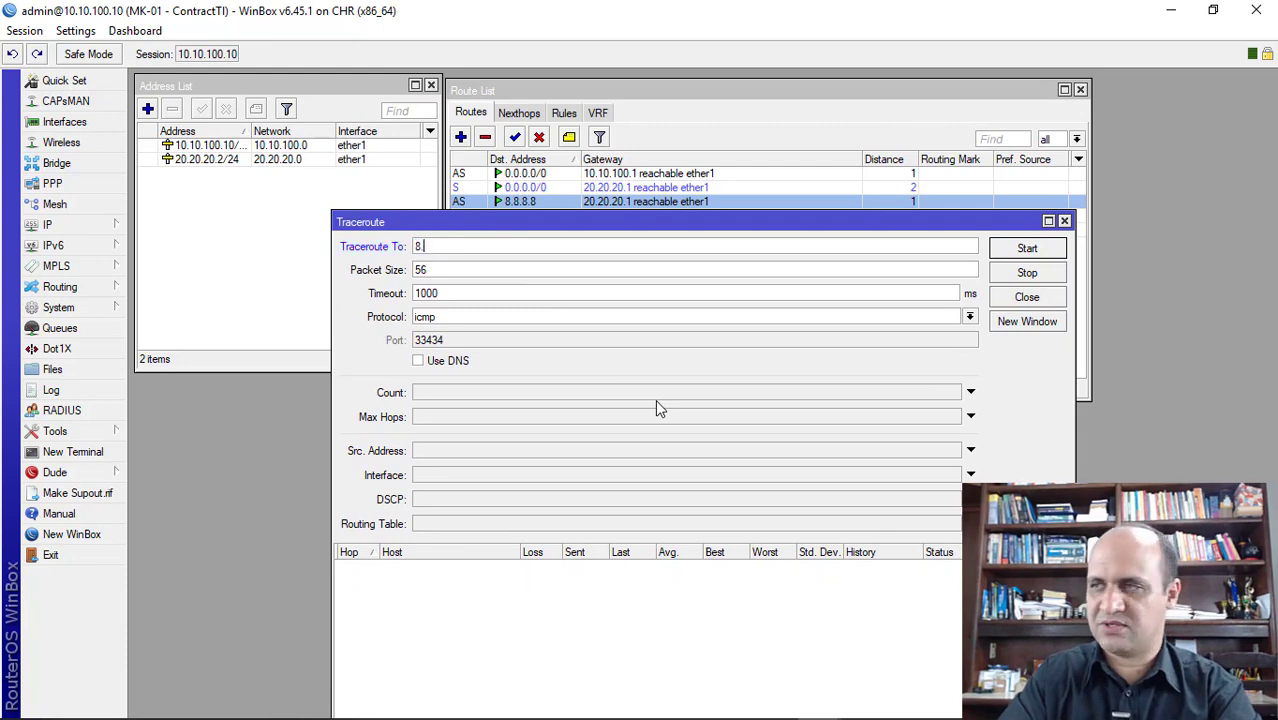
pyautogui.write('8.8.8')
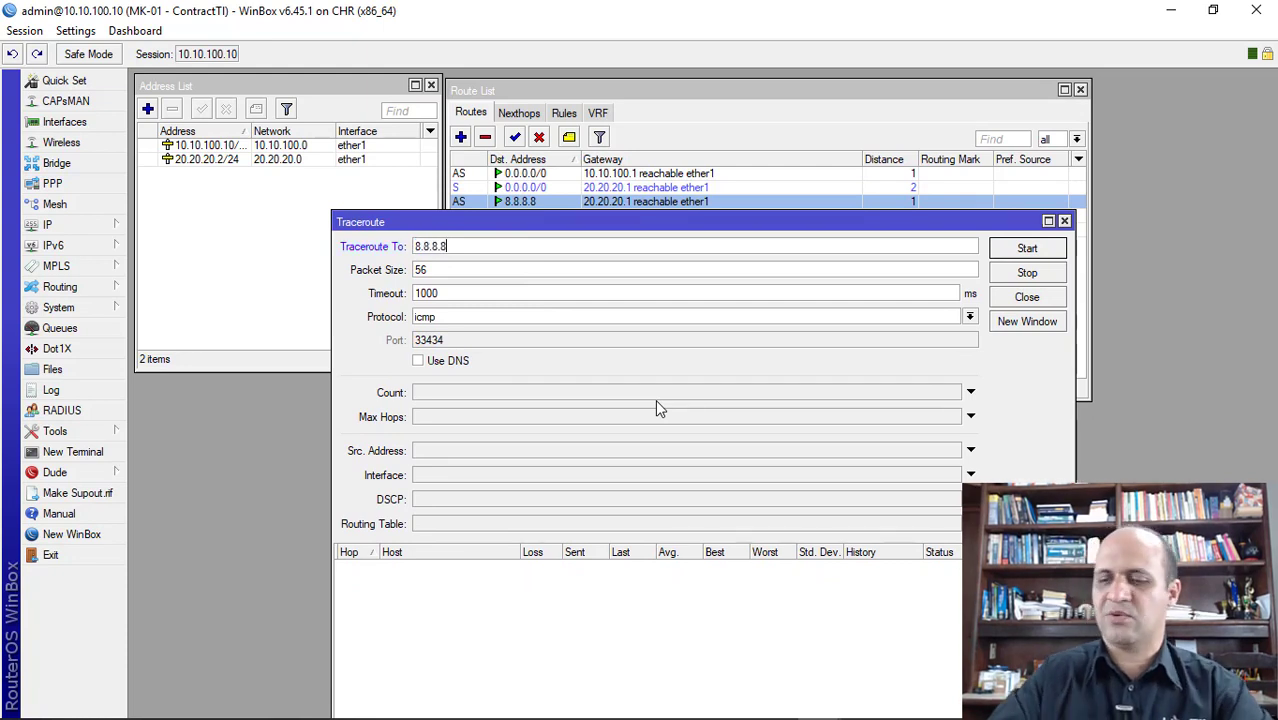
pyautogui.press('Return')
pyautogui.click(1003, 280)
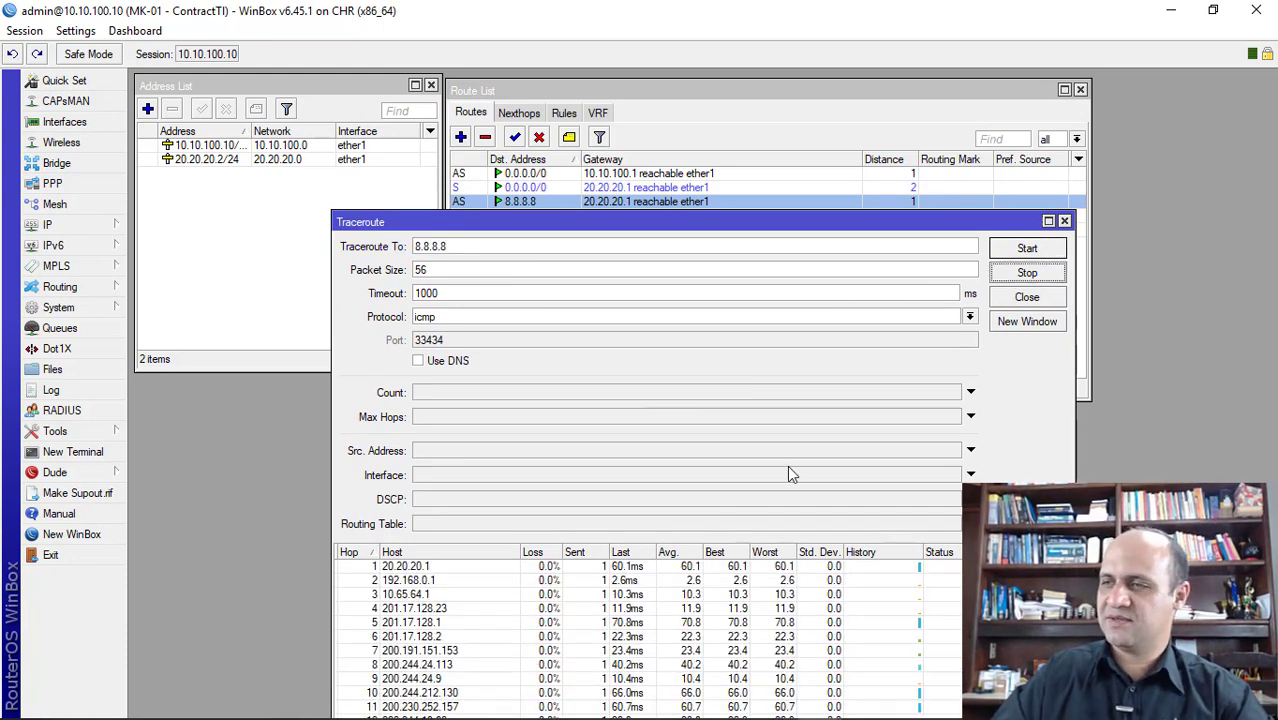
pyautogui.click(418, 568)
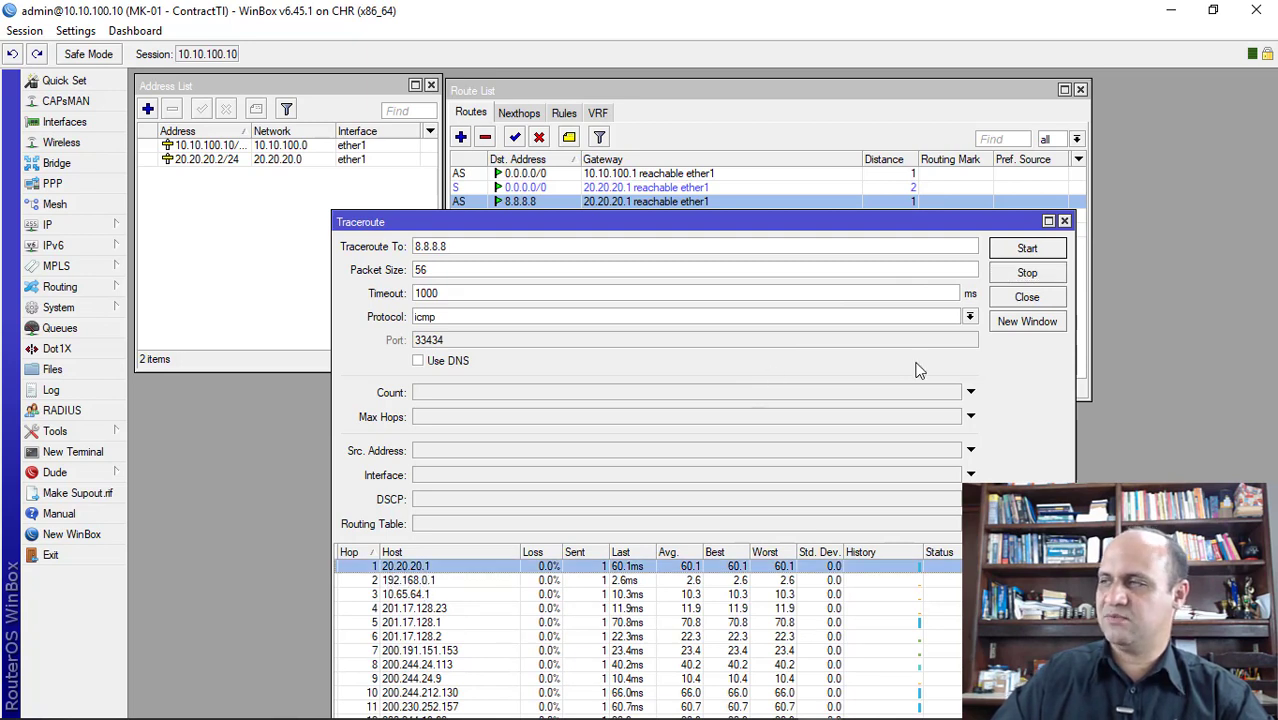
# - Disable the 8.8.8.8 route while repeating the traceroute to 8.8.8.8, and re-enable the route after the test
pyautogui.click(556, 102)
pyautogui.click(539, 137)
pyautogui.click(433, 242)
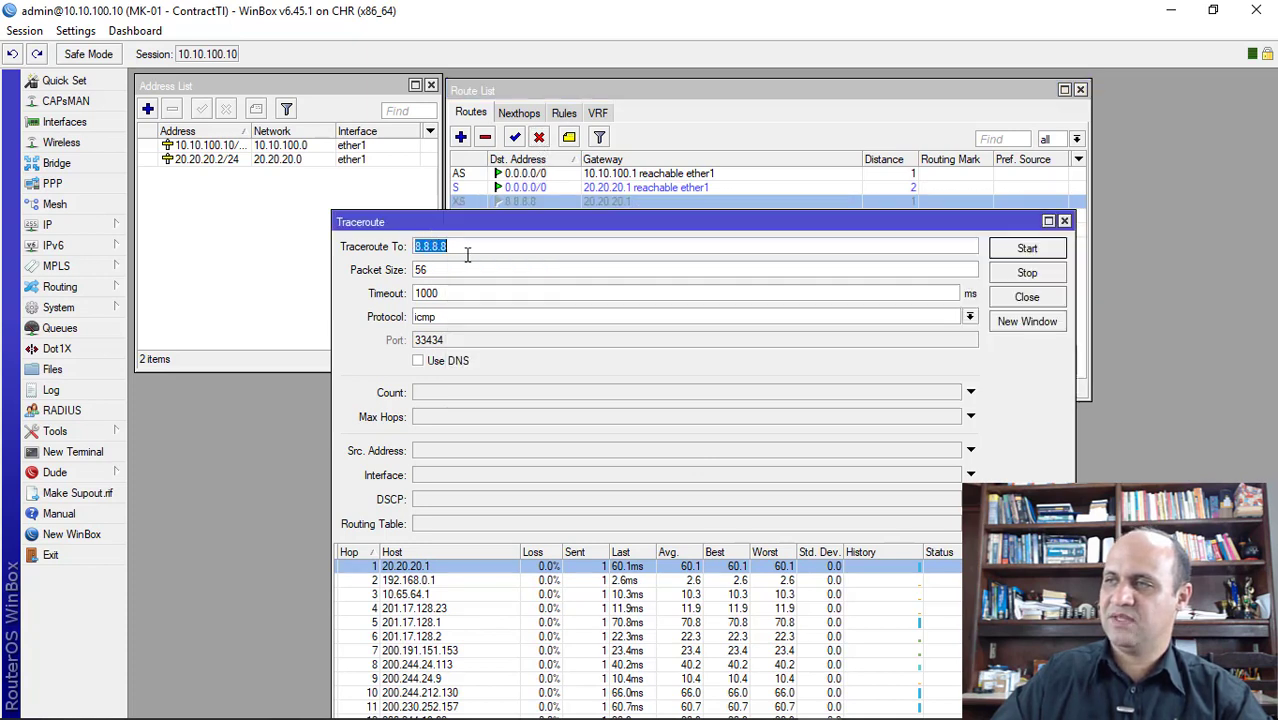
pyautogui.click(1005, 251)
pyautogui.click(1025, 276)
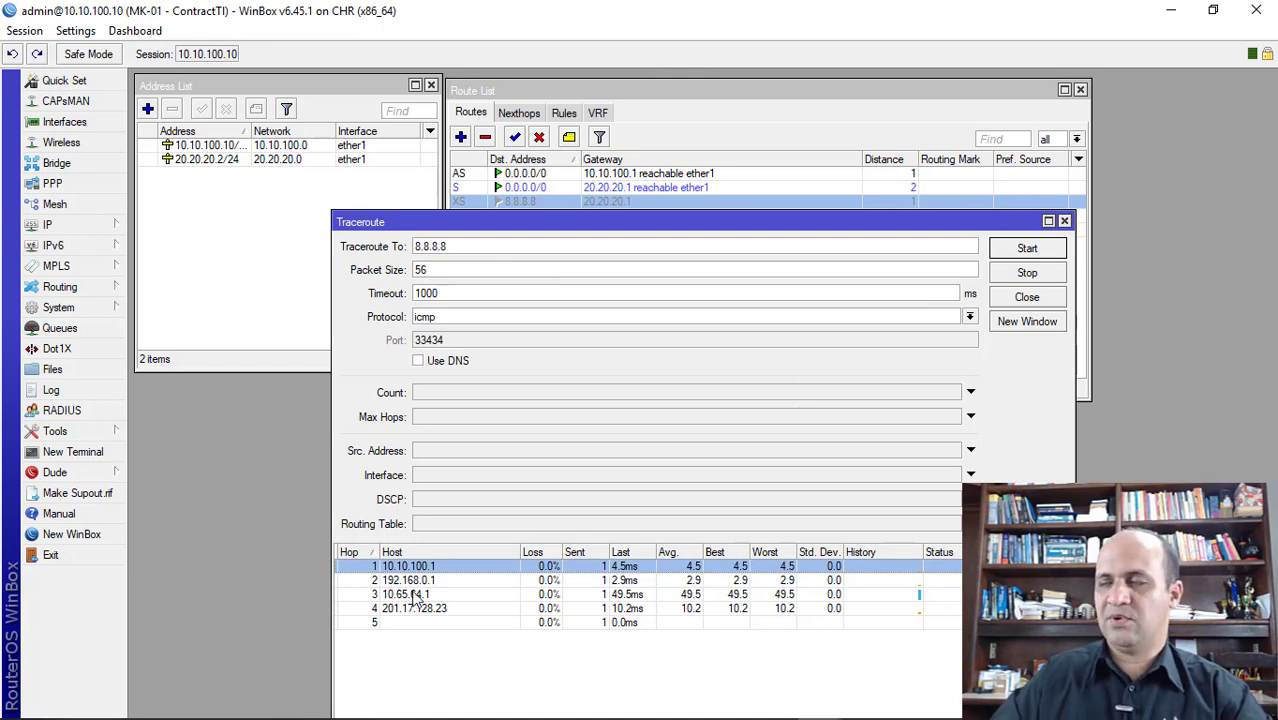
pyautogui.click(489, 93)
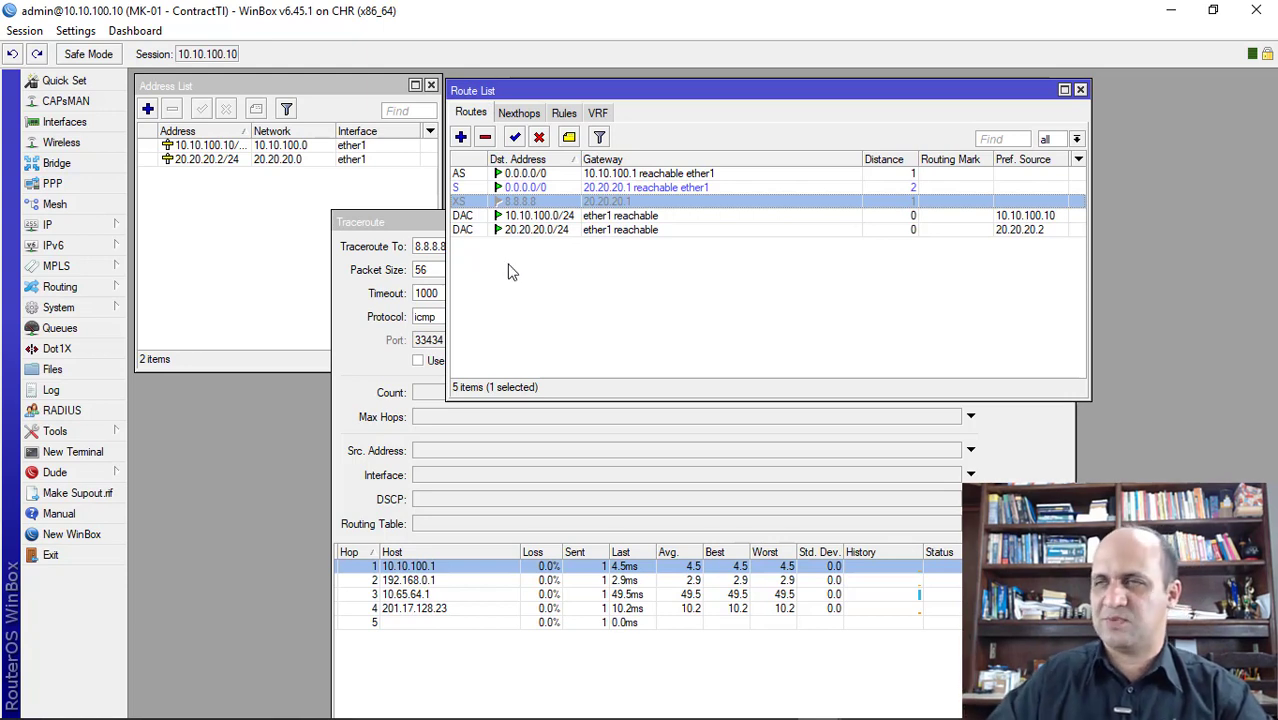
pyautogui.click(514, 137)
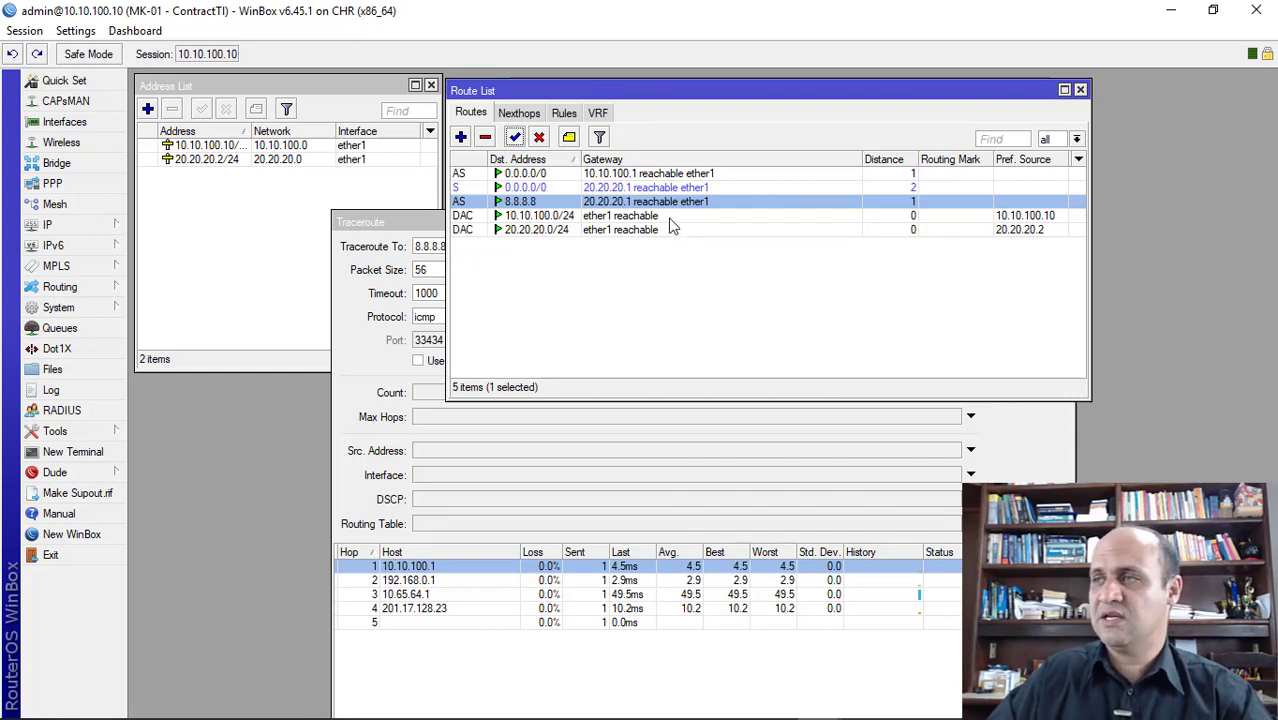
# - Add a static route to 8.8.4.4 through gateway 20.20.20.1 and review the routes that depend on the 20.20.20.0/24 network
pyautogui.click(460, 137)
pyautogui.moveTo(600, 222); pyautogui.dragTo(583, 233)
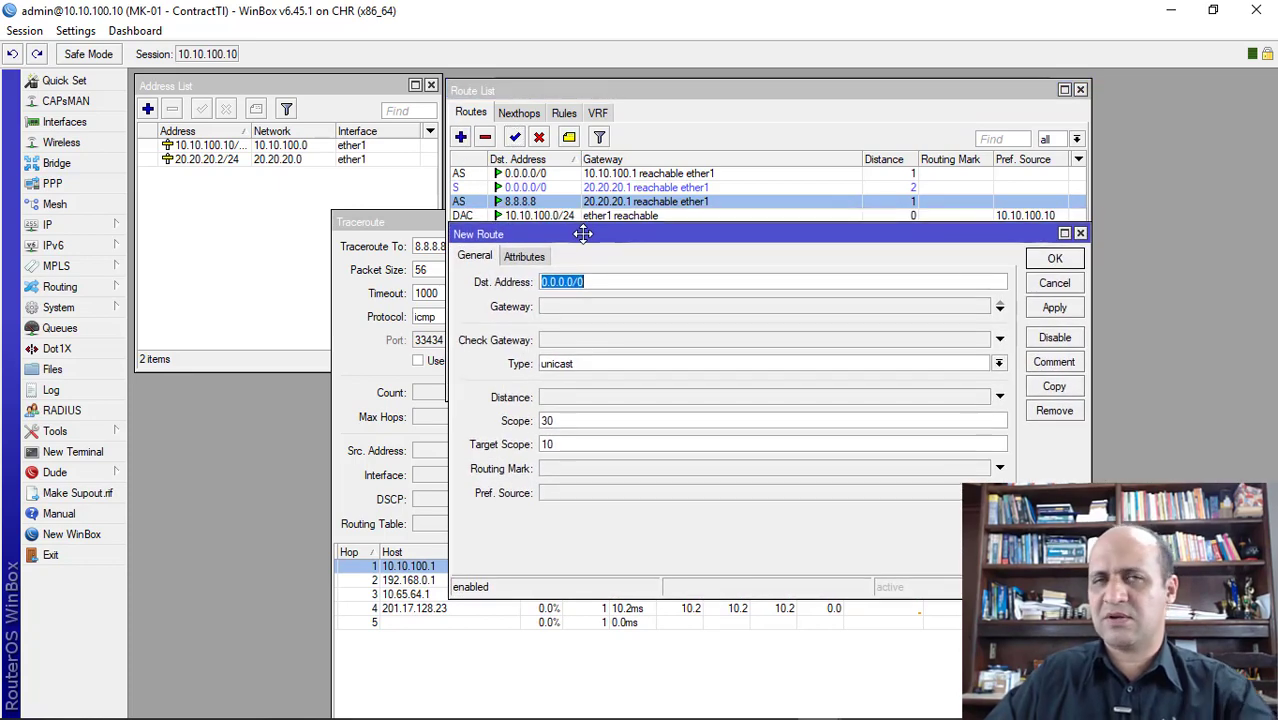
pyautogui.write('8.8.4.4')
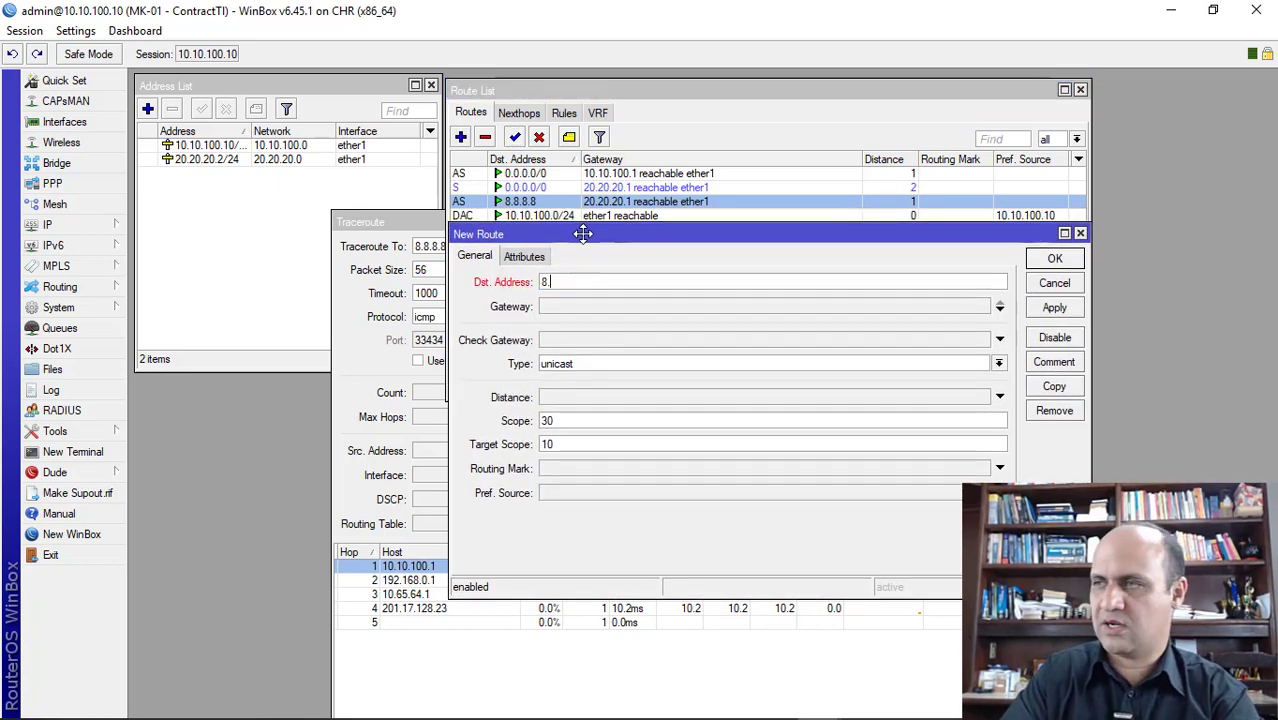
pyautogui.click(584, 305)
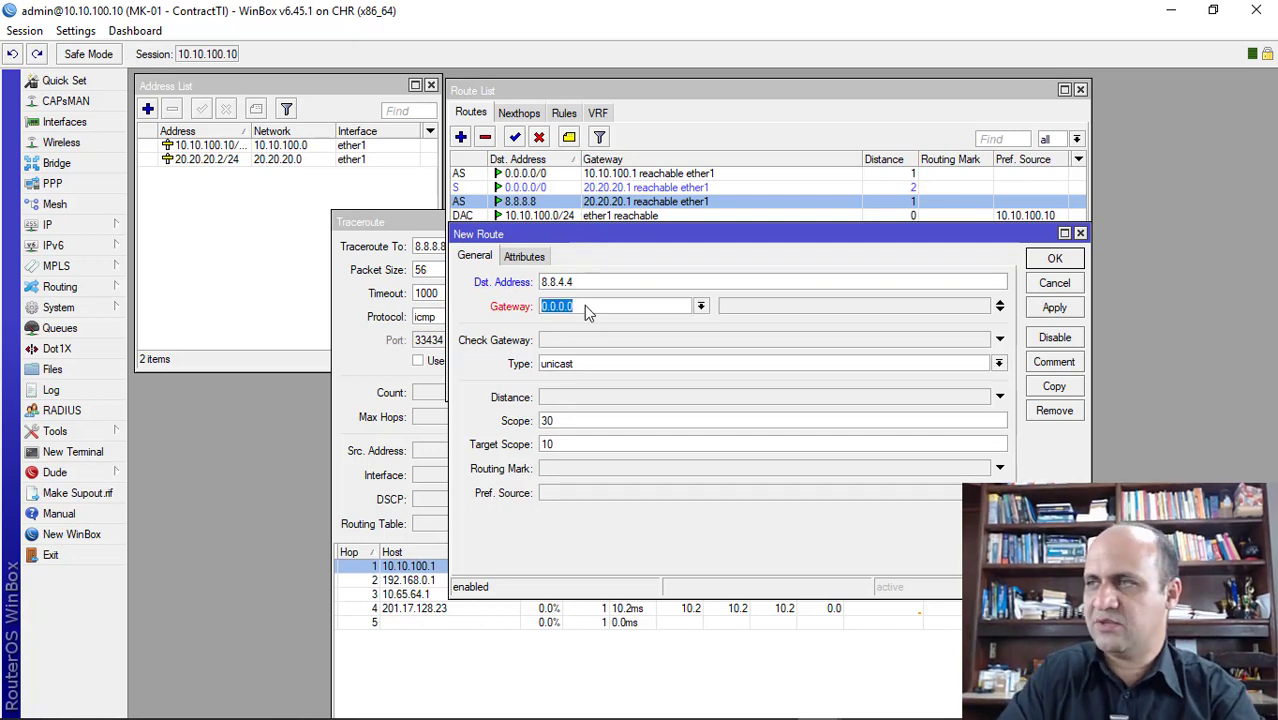
pyautogui.write('20.20.20.1')
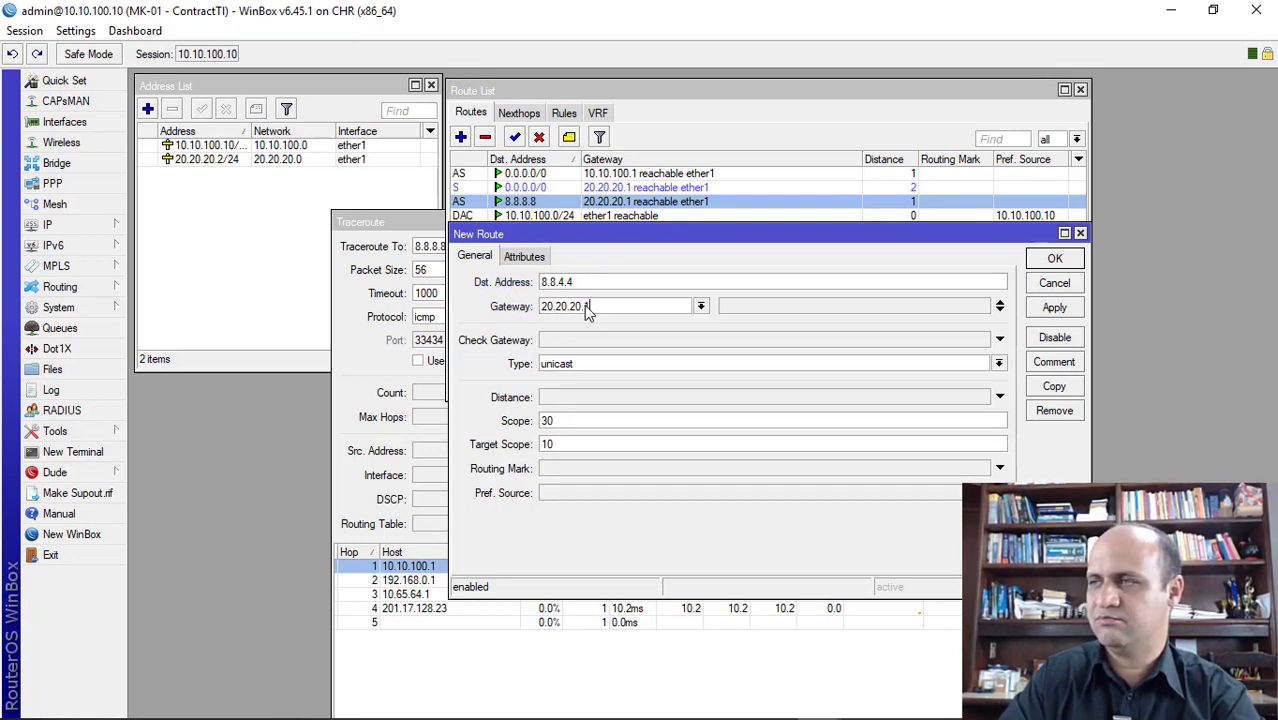
pyautogui.press('Return')
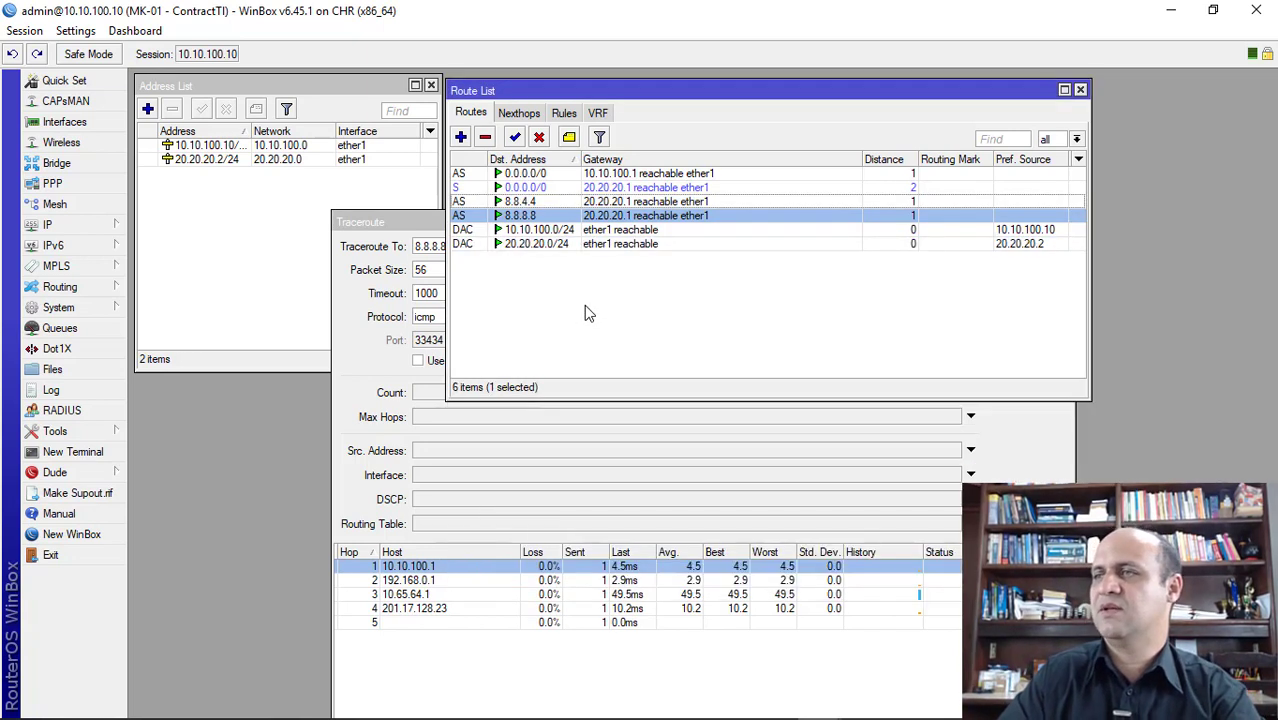
pyautogui.click(530, 187)
pyautogui.keyDown('shift'); pyautogui.click(532, 215); pyautogui.keyUp('shift')
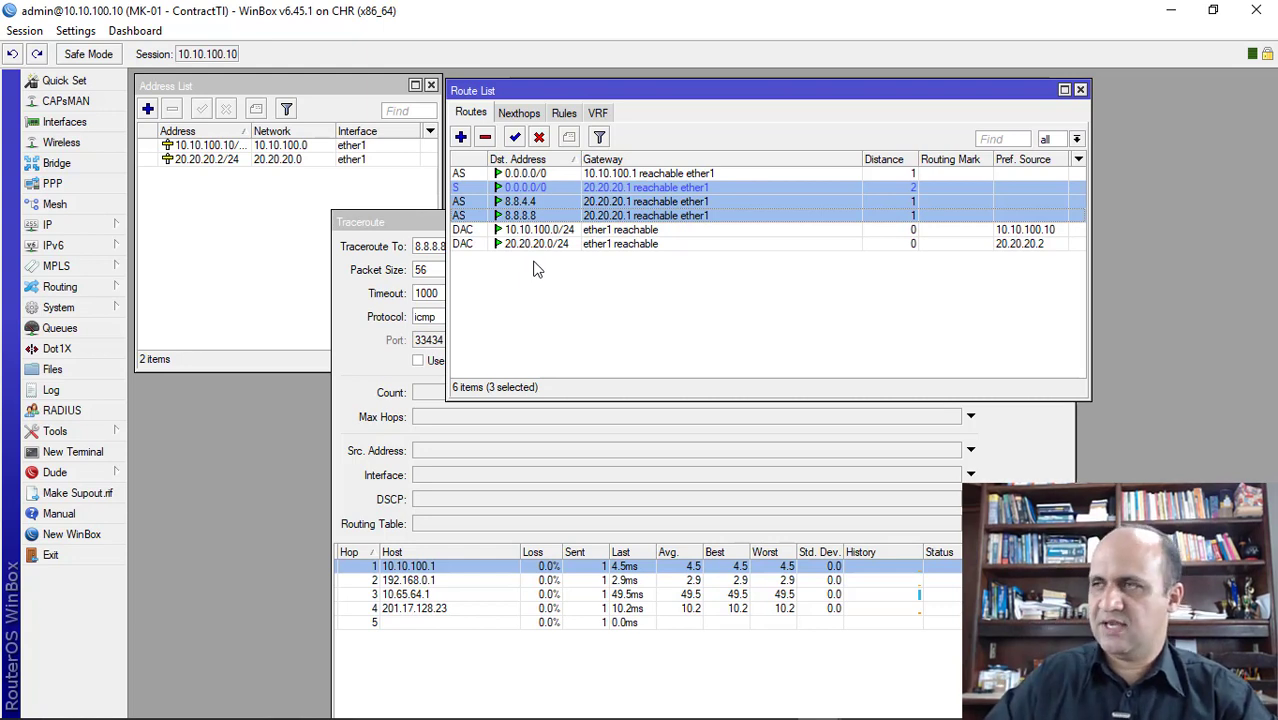
pyautogui.click(557, 246)
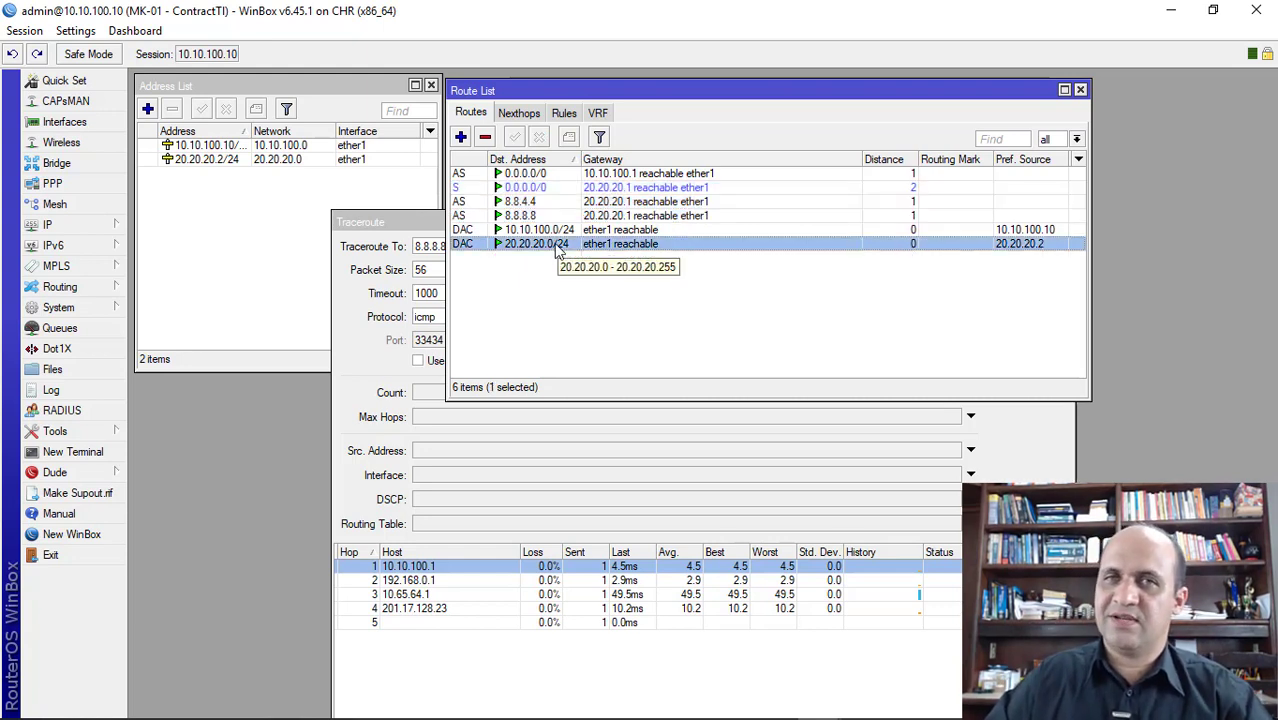
# - Set Check Gateway to ping on the 0.0.0.0/0 route through 20.20.20.1, trying the arp option along the way
pyautogui.doubleClick(560, 188)
pyautogui.click(555, 340)
pyautogui.click(579, 377)
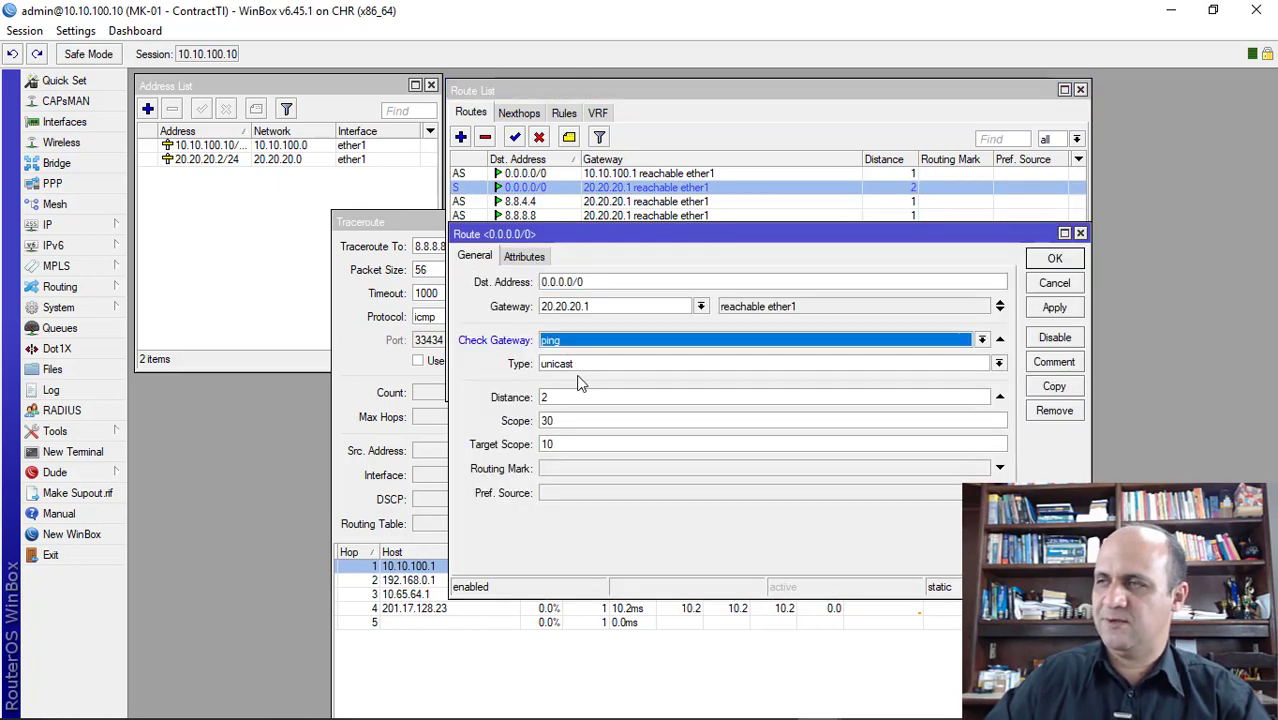
pyautogui.moveTo(555, 227); pyautogui.dragTo(505, 200)
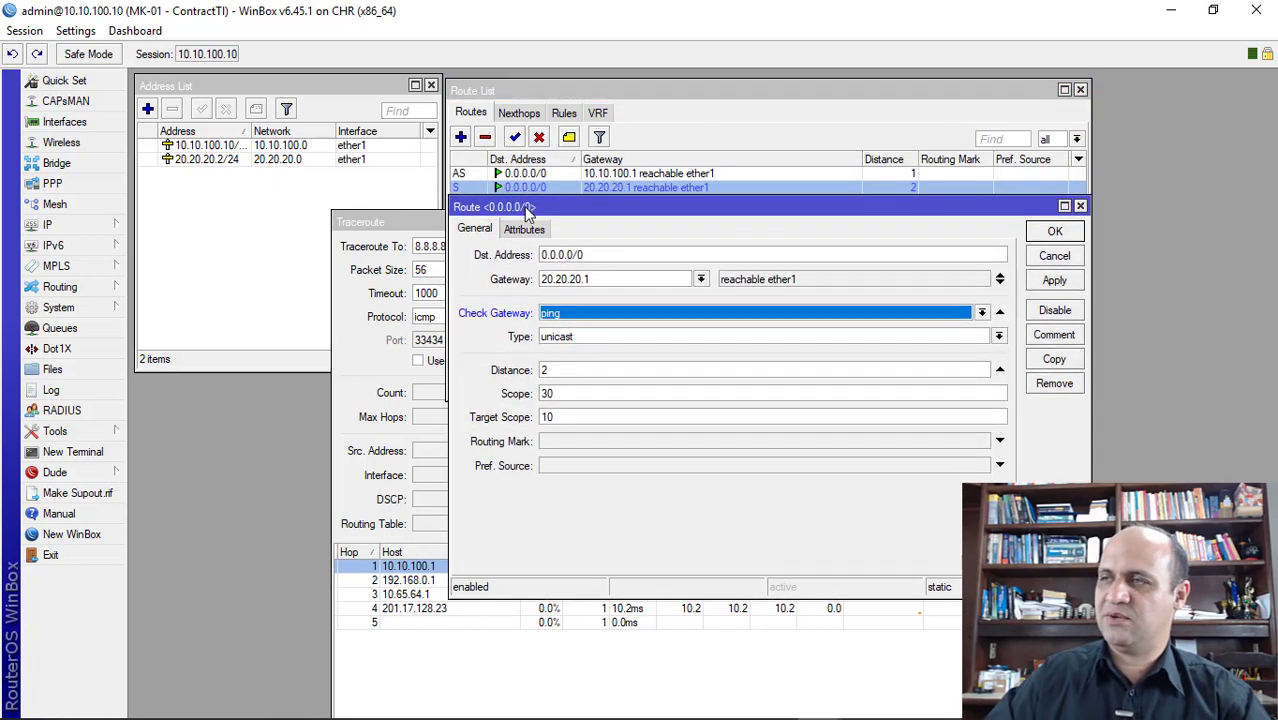
pyautogui.click(495, 187)
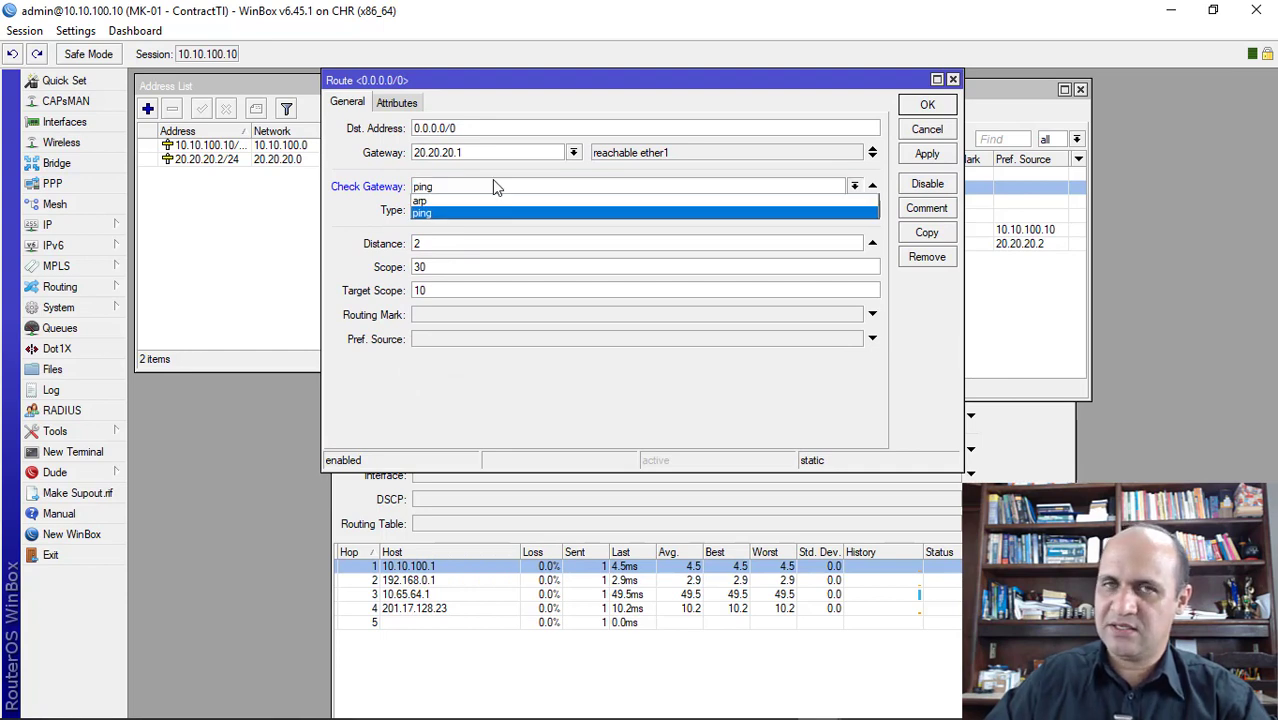
pyautogui.click(430, 201)
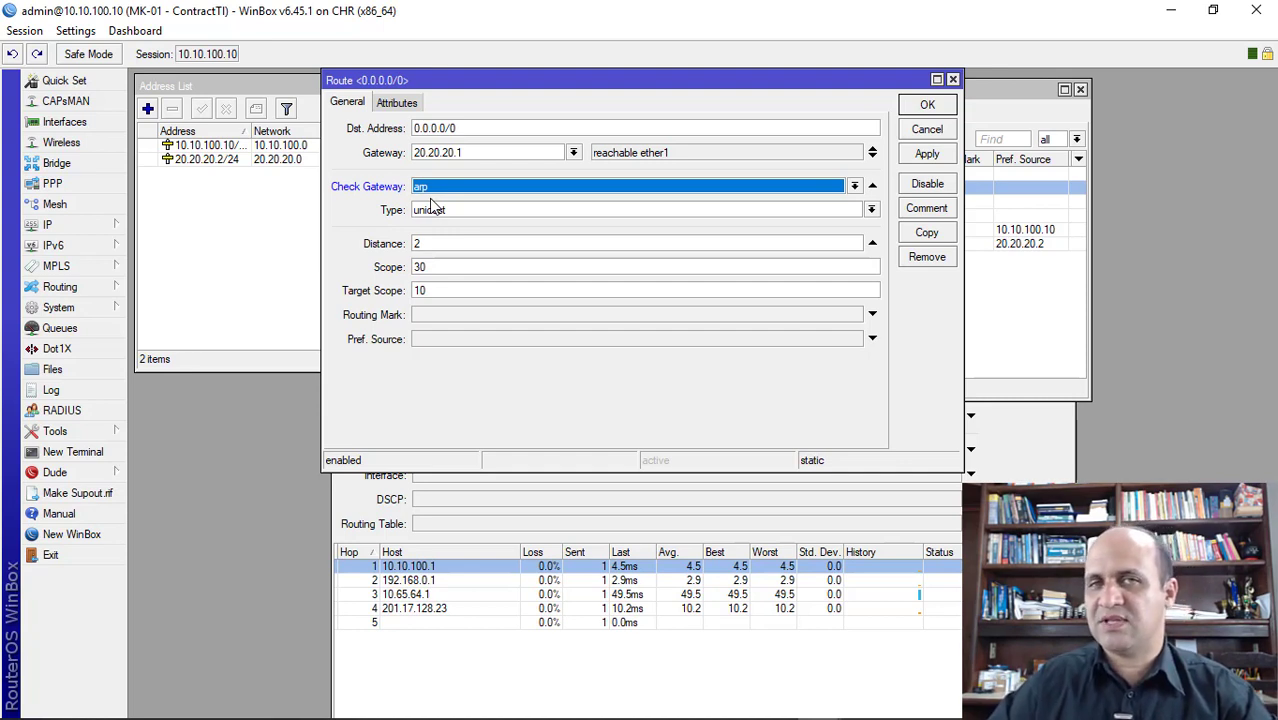
pyautogui.click(434, 190)
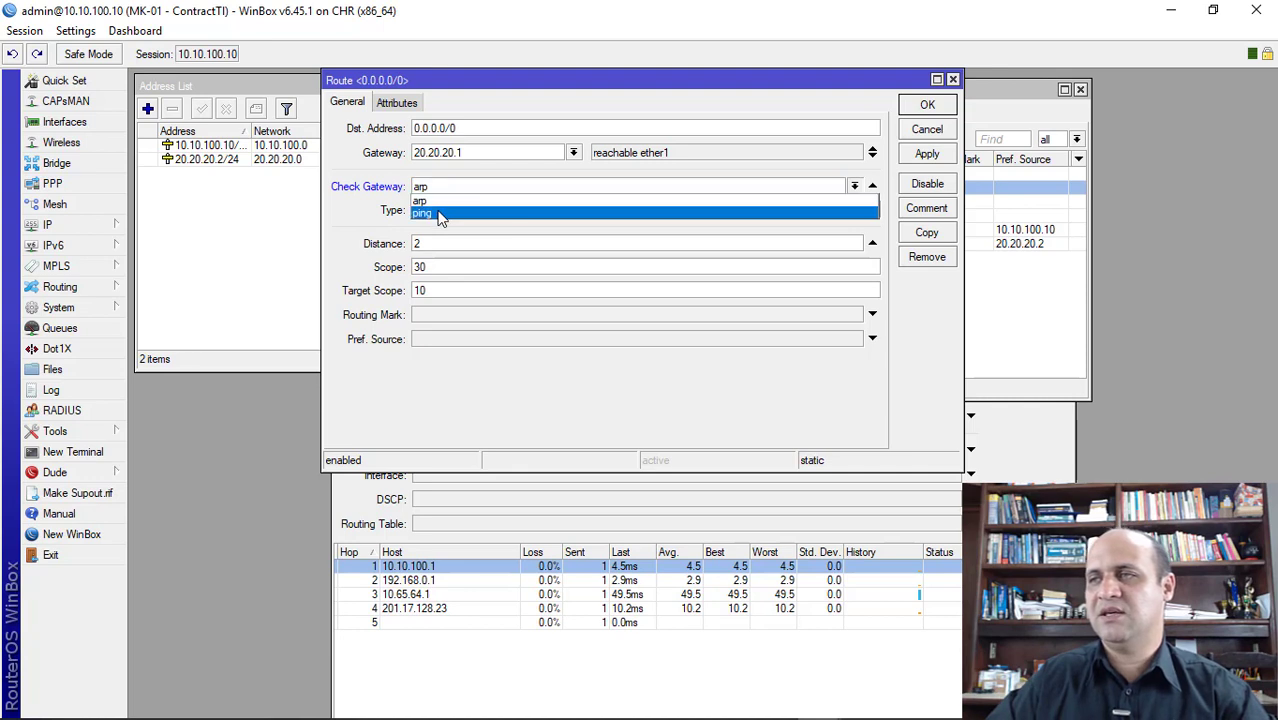
pyautogui.click(441, 215)
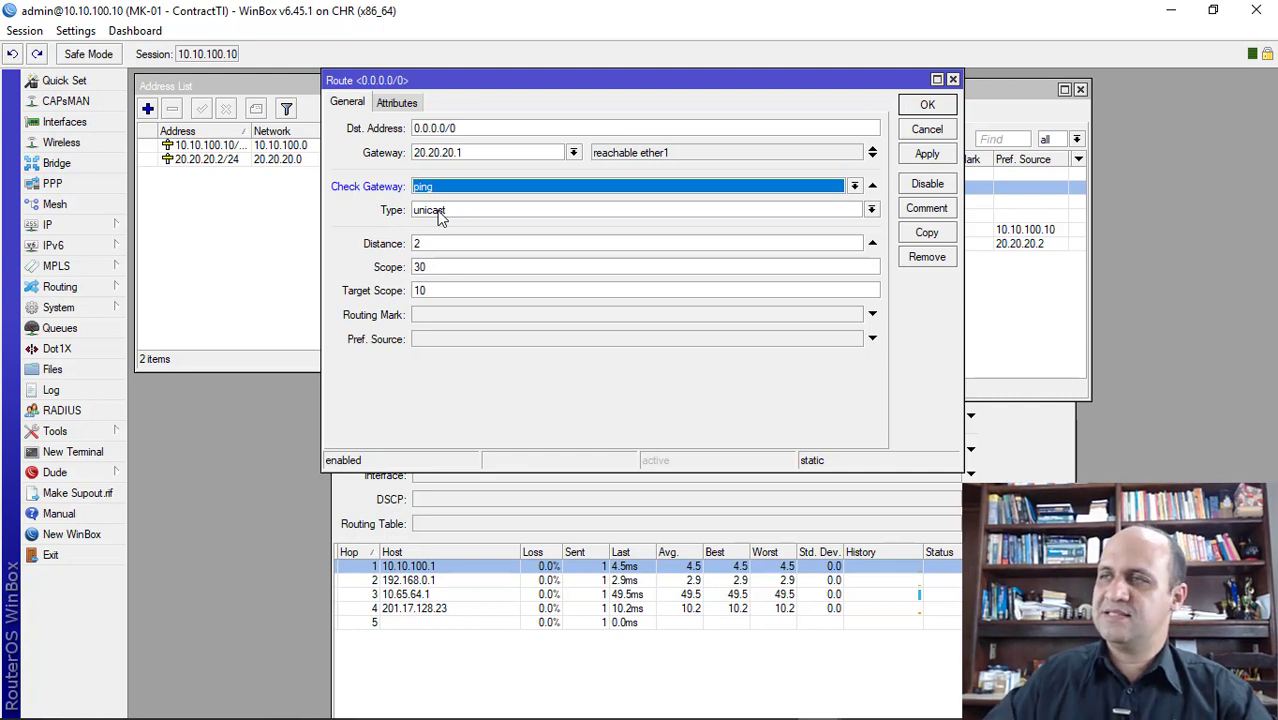
pyautogui.doubleClick(478, 152)
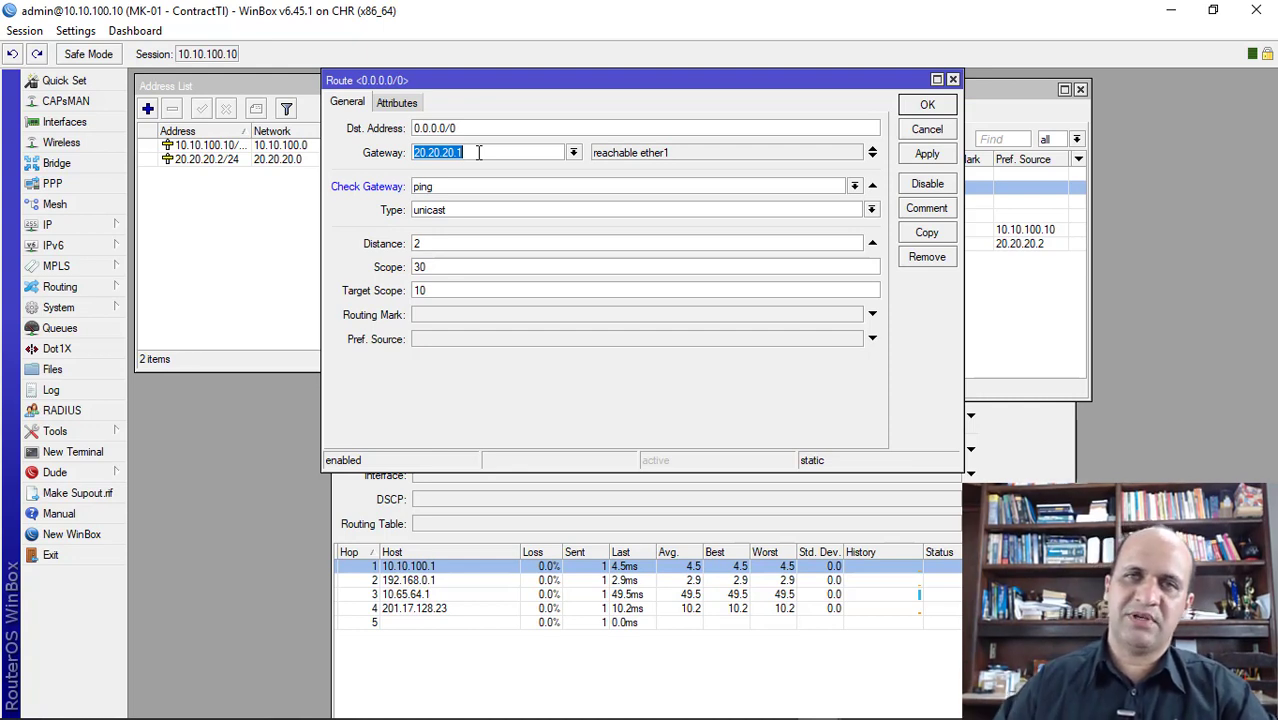
pyautogui.click(907, 110)
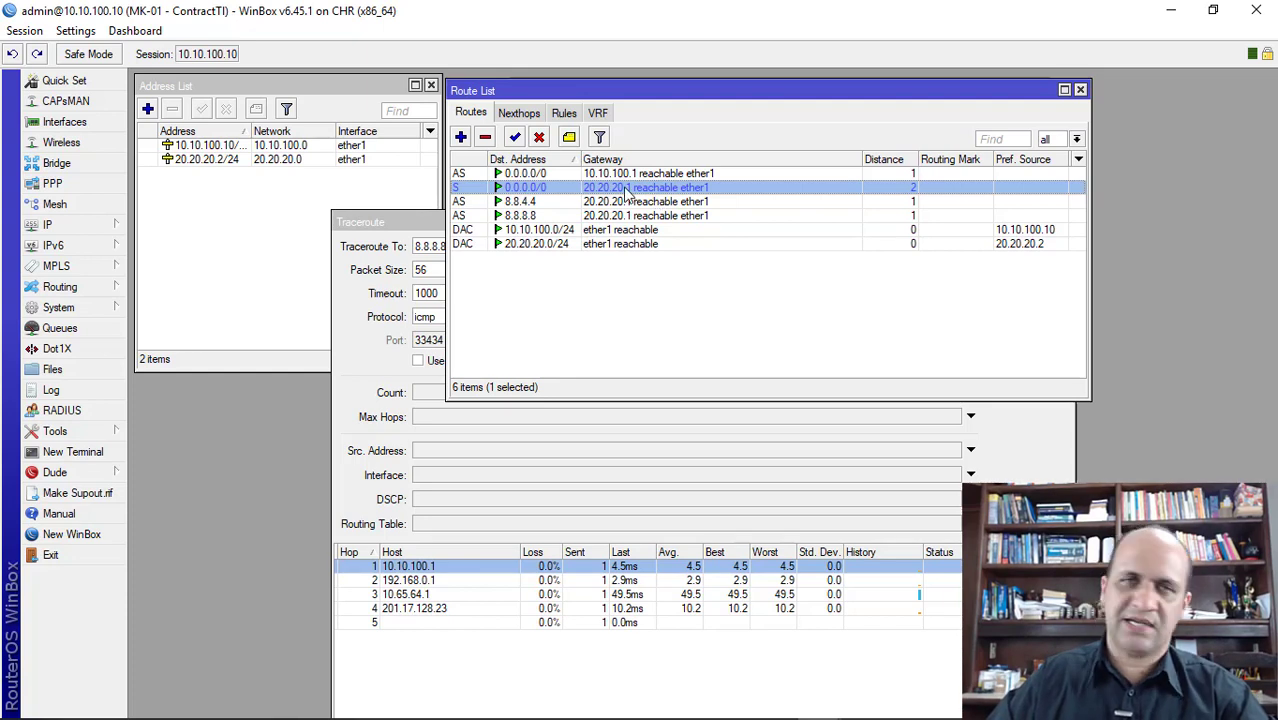
# - Inspect the Check Gateway settings of the 8.8.4.4 and 8.8.8.8 routes without changing them
pyautogui.doubleClick(548, 203)
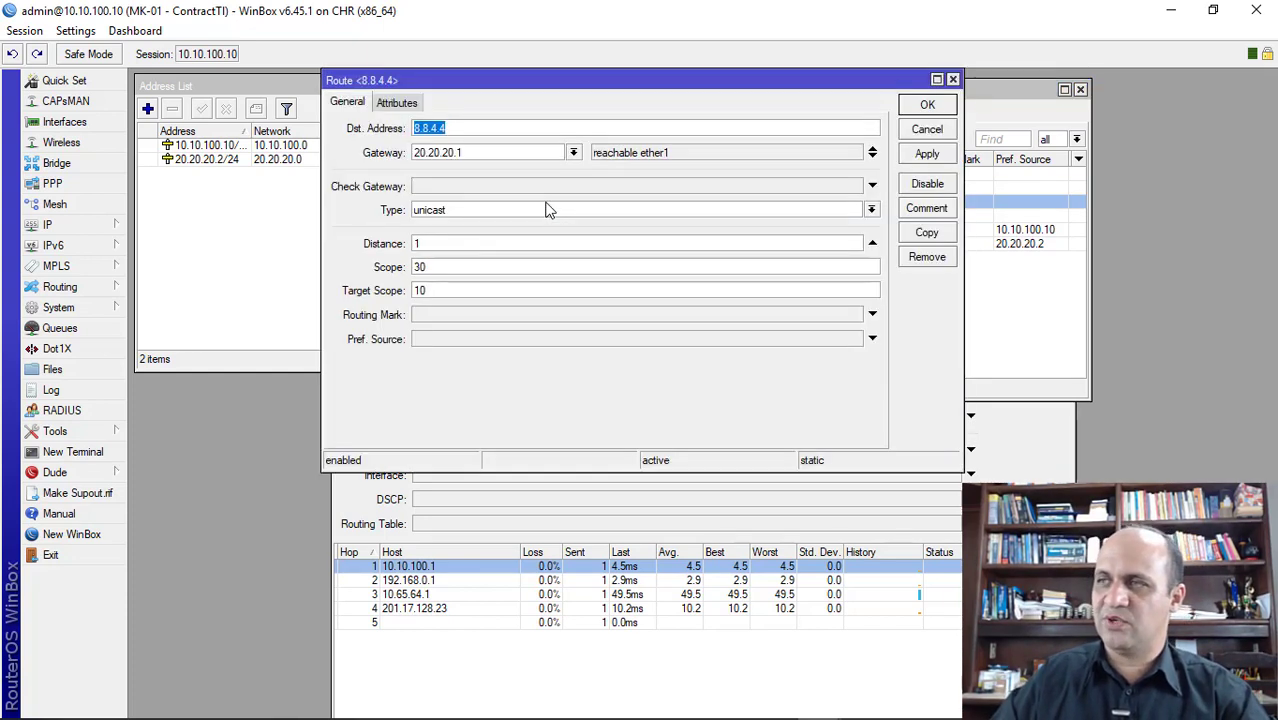
pyautogui.press('Escape')
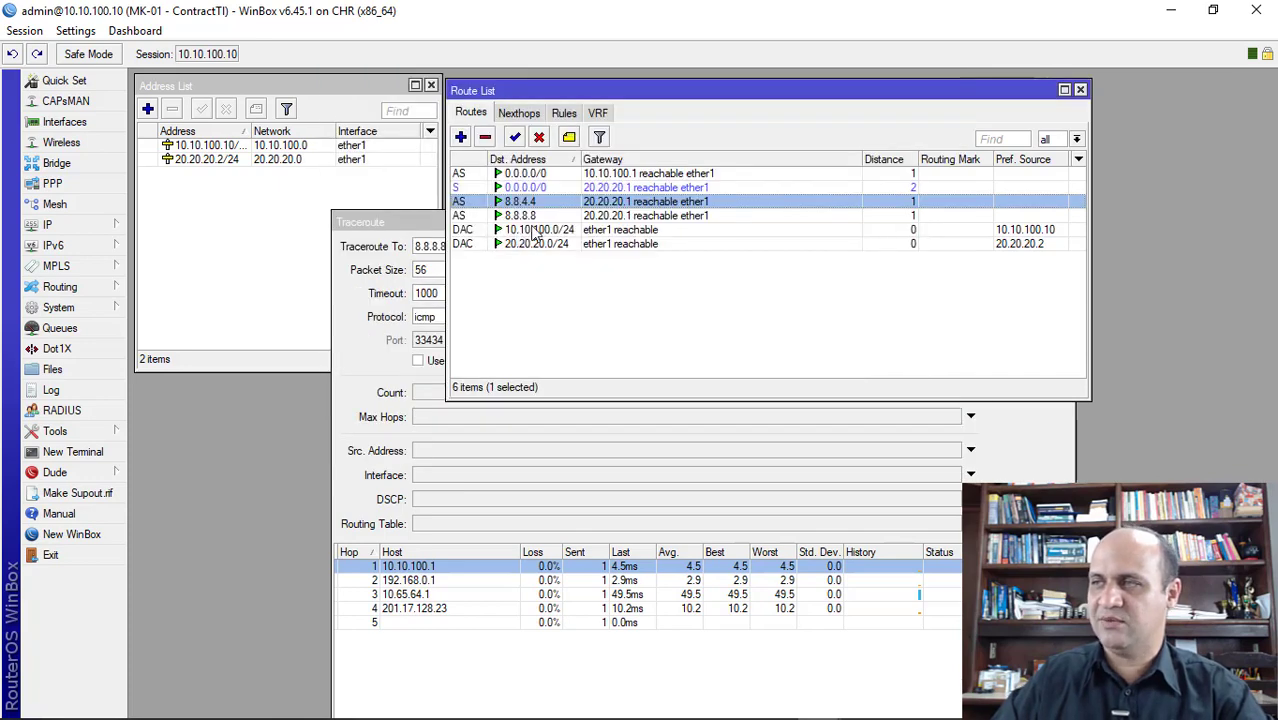
pyautogui.doubleClick(534, 215)
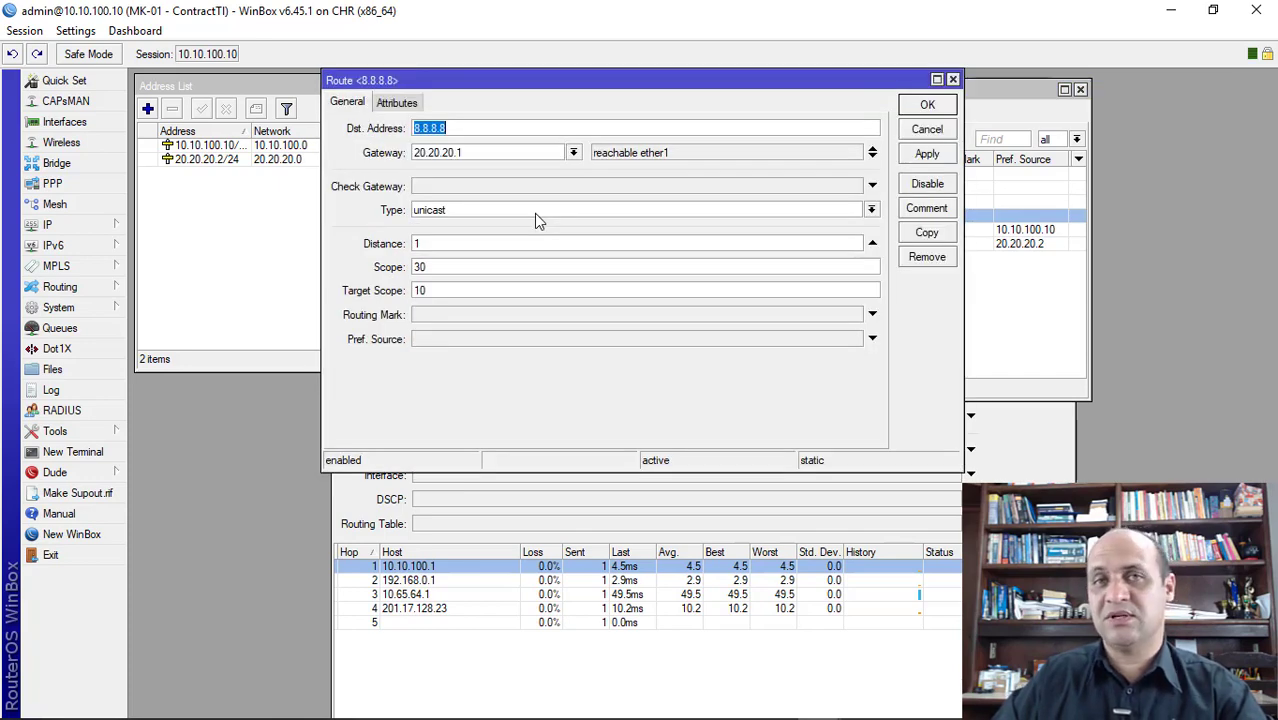
pyautogui.press('Escape')
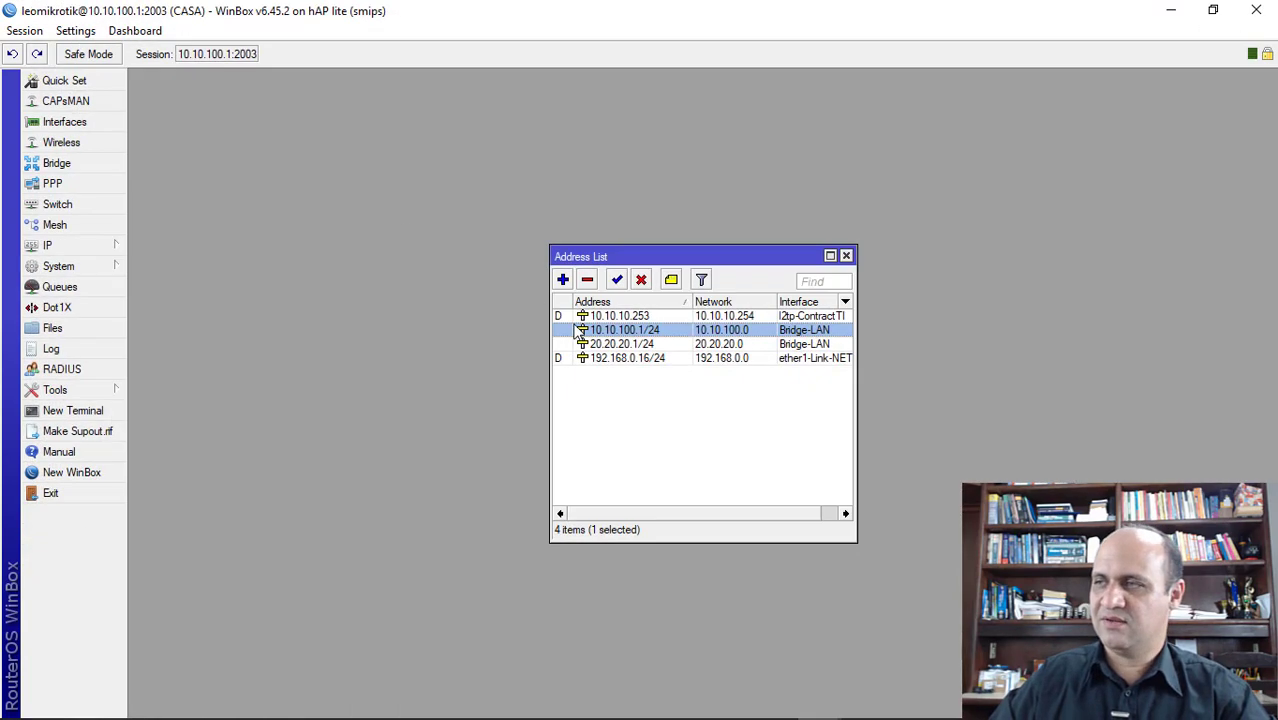
# - On the CASA router's WinBox session, disable the 20.20.20.1/24 address on Bridge-LAN and return to the MK-01 session
pyautogui.moveTo(622, 256); pyautogui.dragTo(216, 98)
pyautogui.click(320, 172)
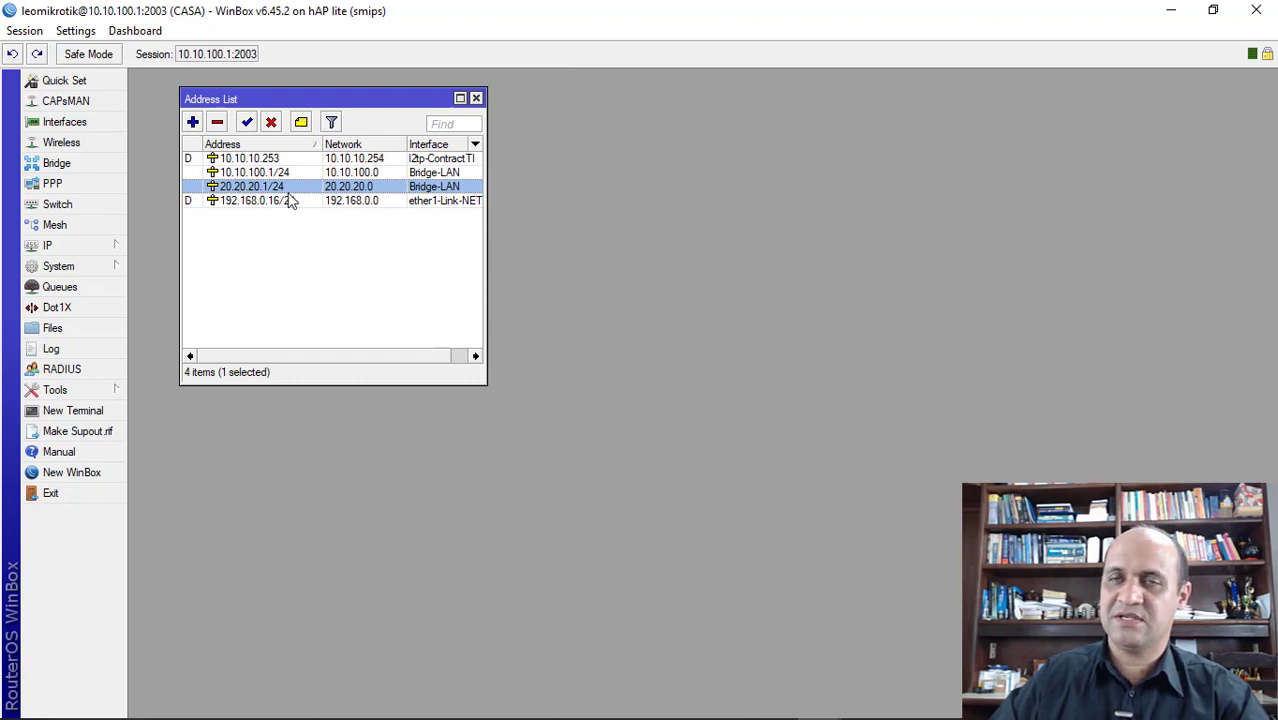
pyautogui.click(270, 122)
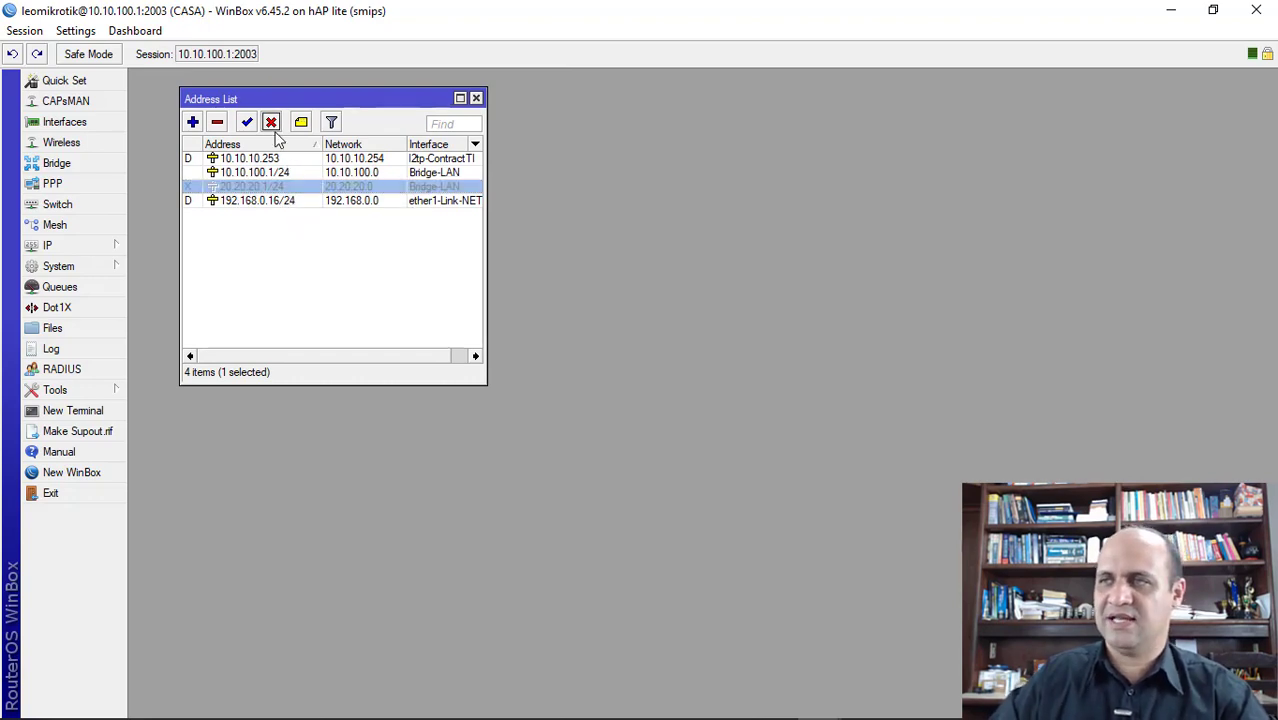
pyautogui.click(1171, 10)
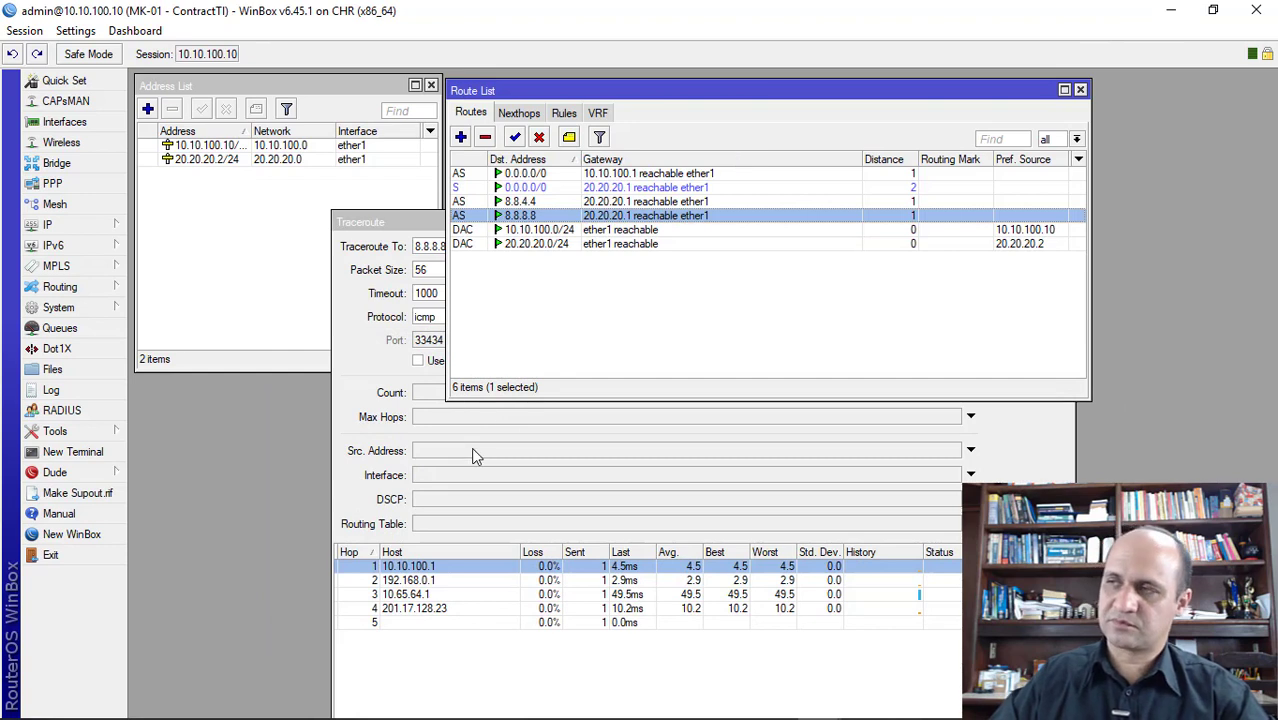
# - Compare the routes through 20.20.20.1 with the connected networks and inspect the Check Gateway setting of the backup default route
pyautogui.click(650, 233)
pyautogui.click(632, 246)
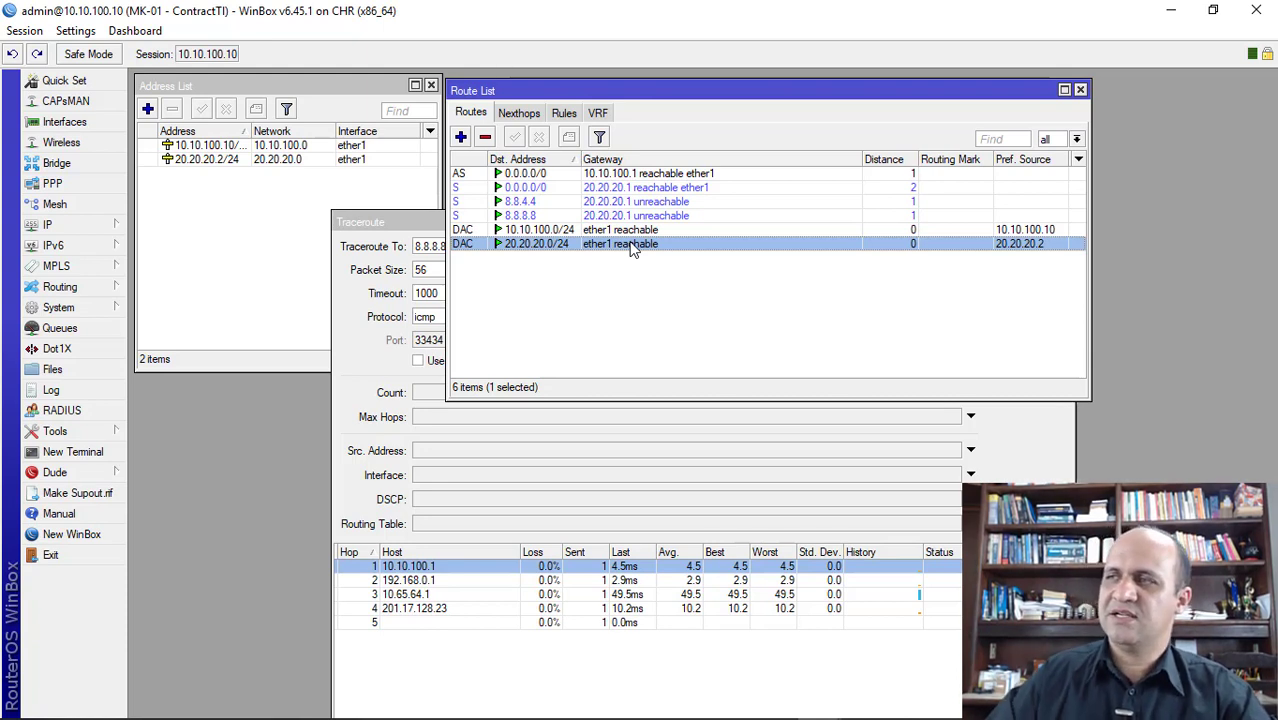
pyautogui.click(627, 215)
pyautogui.keyDown('shift'); pyautogui.click(624, 190); pyautogui.keyUp('shift')
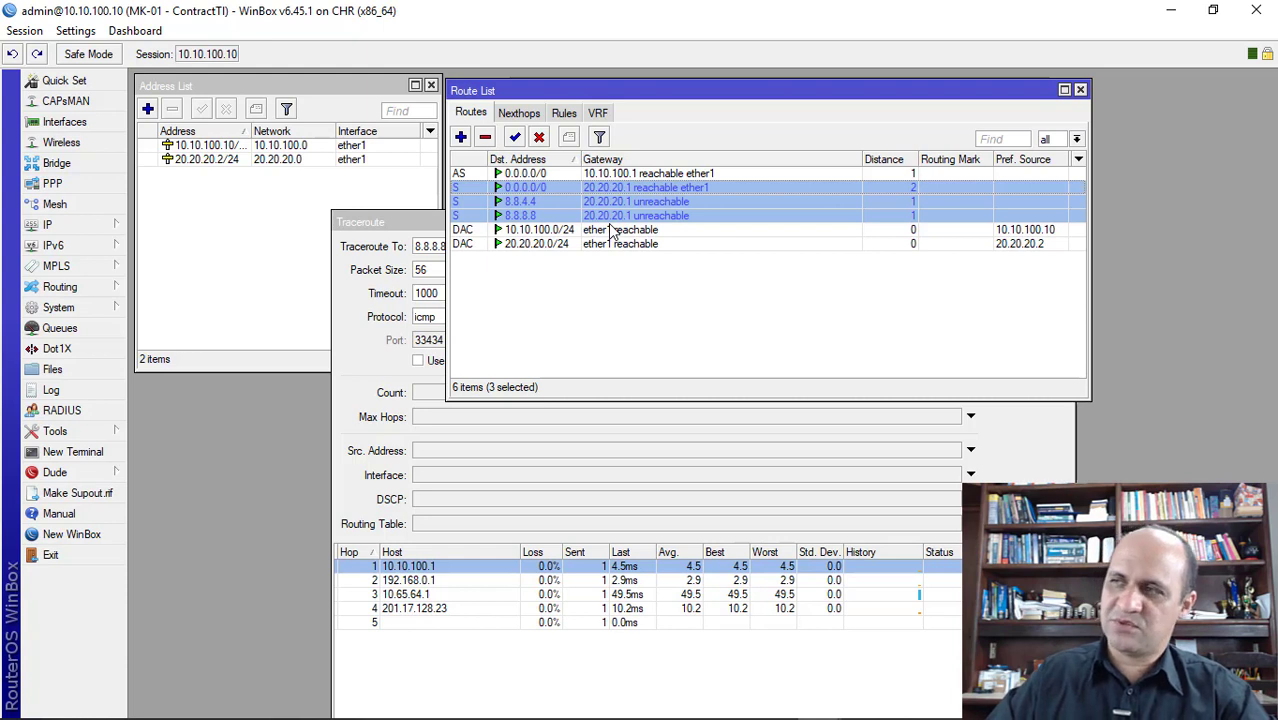
pyautogui.click(612, 190)
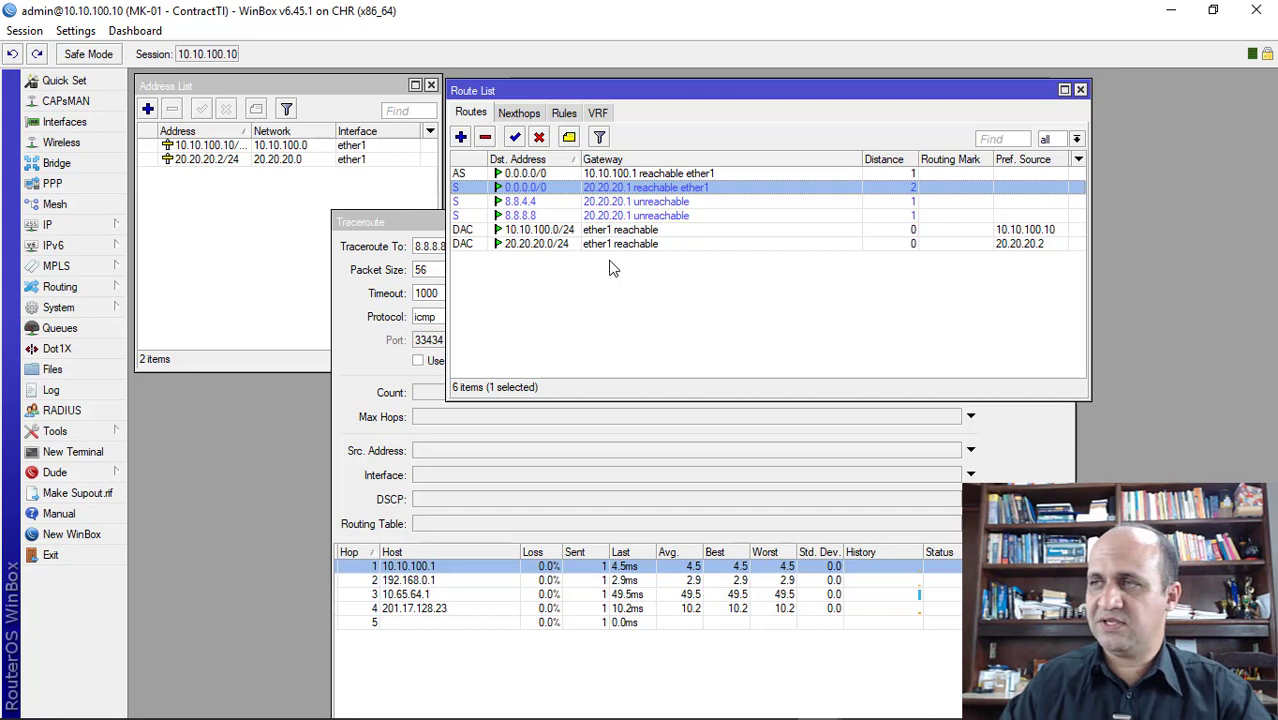
pyautogui.press('Return')
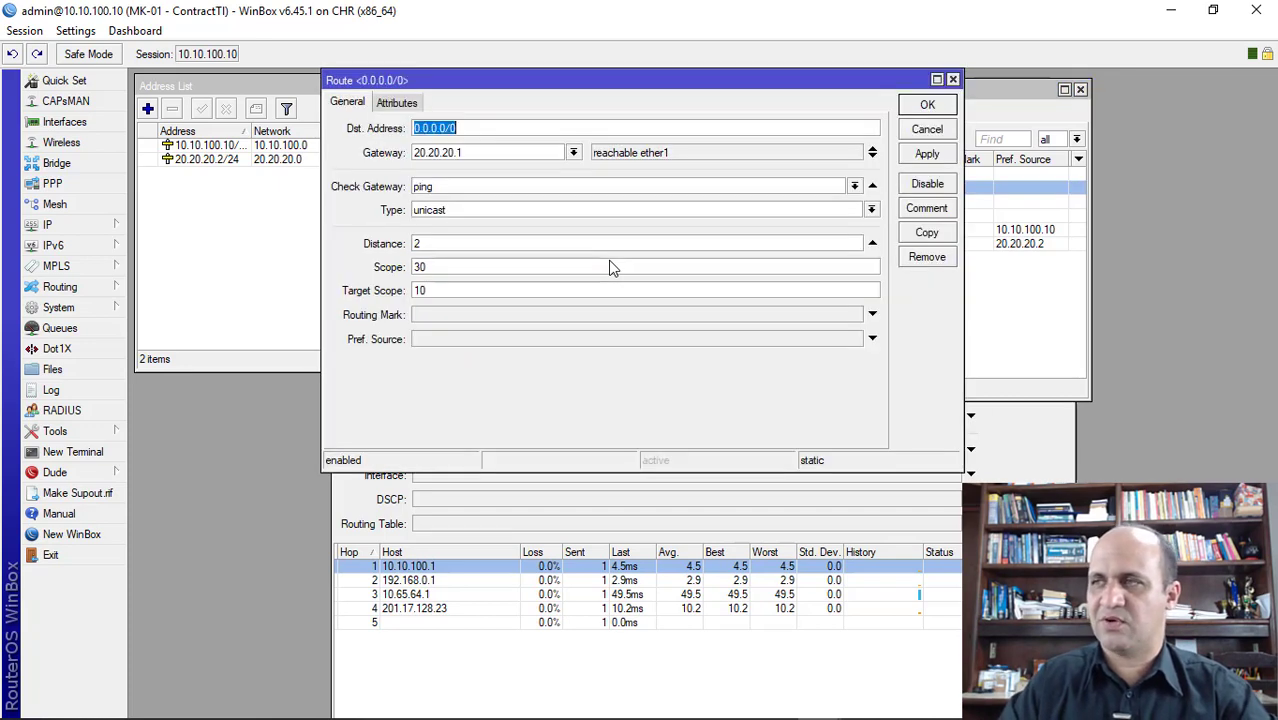
pyautogui.press('Escape')
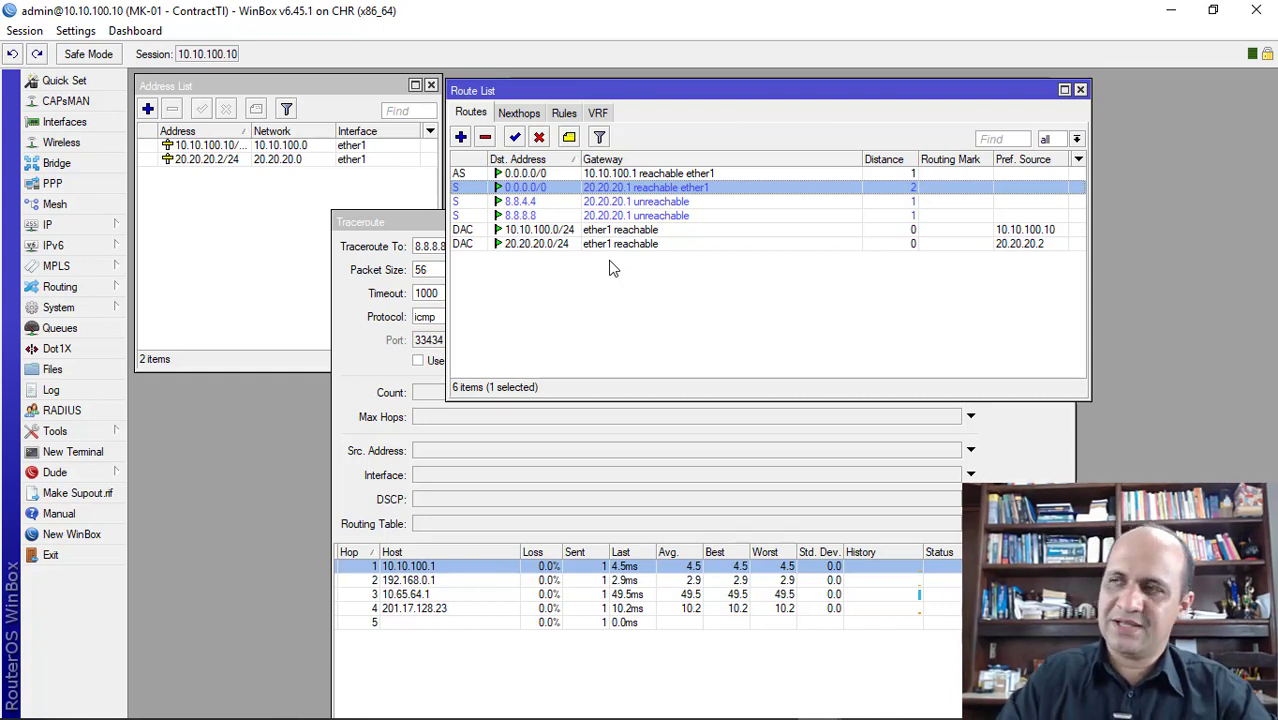
# - Clear the Check Gateway setting on the 0.0.0.0/0 route through 20.20.20.1 and apply the change
pyautogui.press('Return')
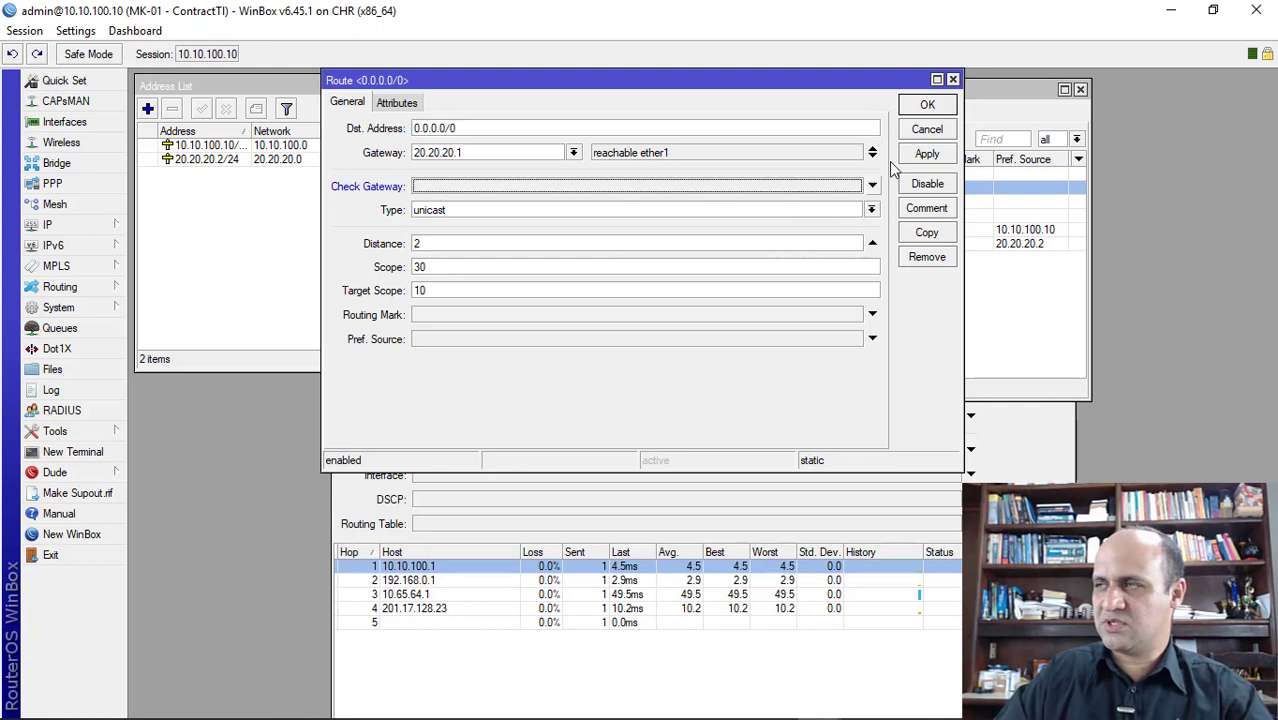
pyautogui.click(927, 105)
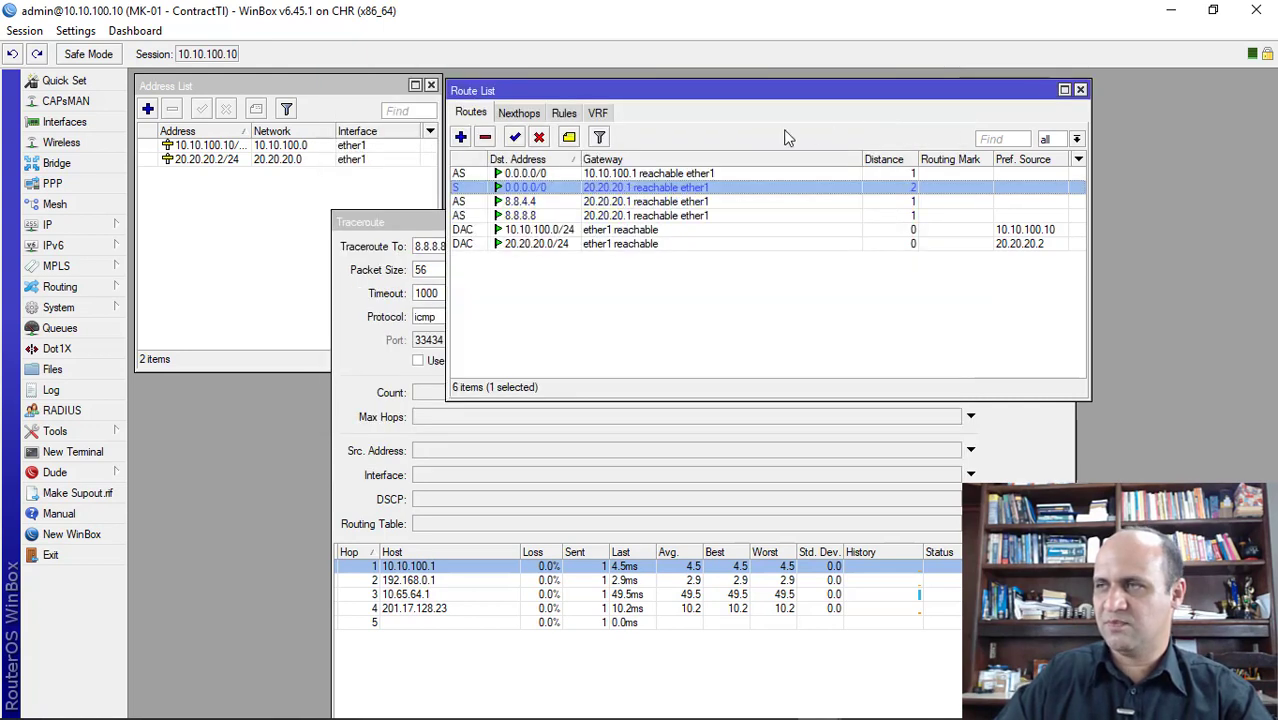
pyautogui.click(626, 215)
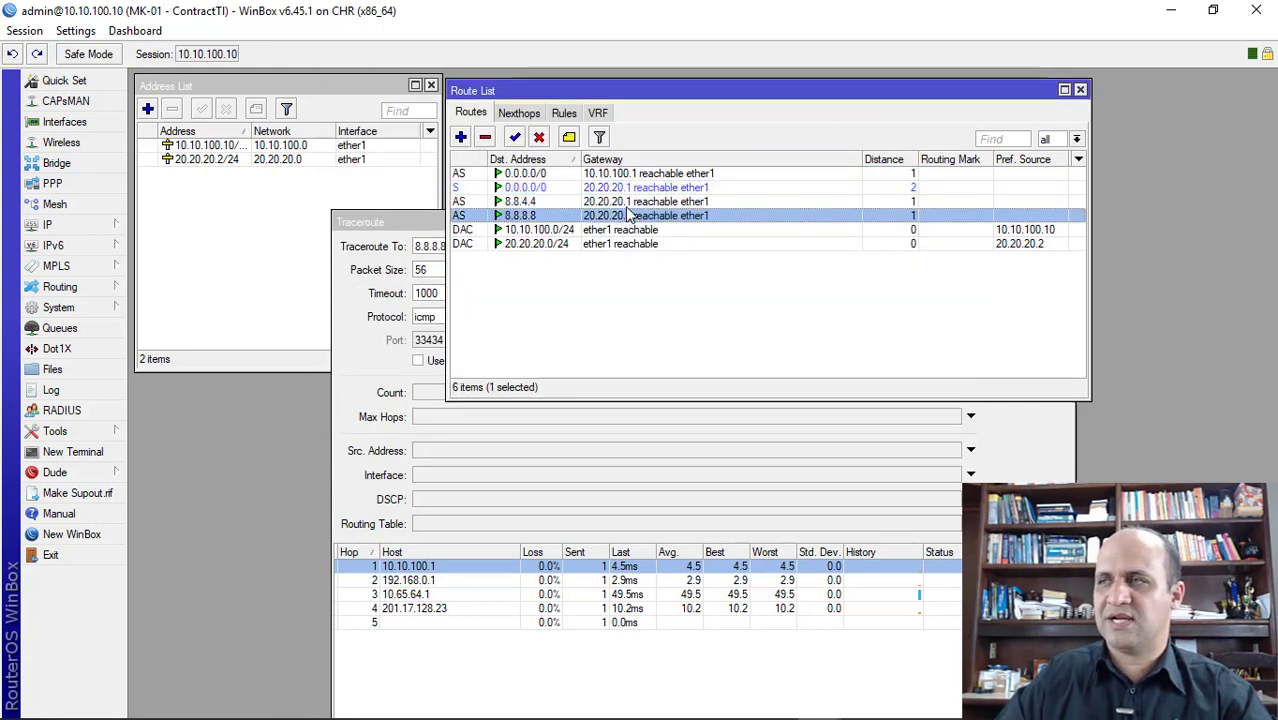
# - Run and stop a traceroute to 8.8.8.8, and check the status of the 8.8.4.4 and 8.8.8.8 routes
pyautogui.click(406, 221)
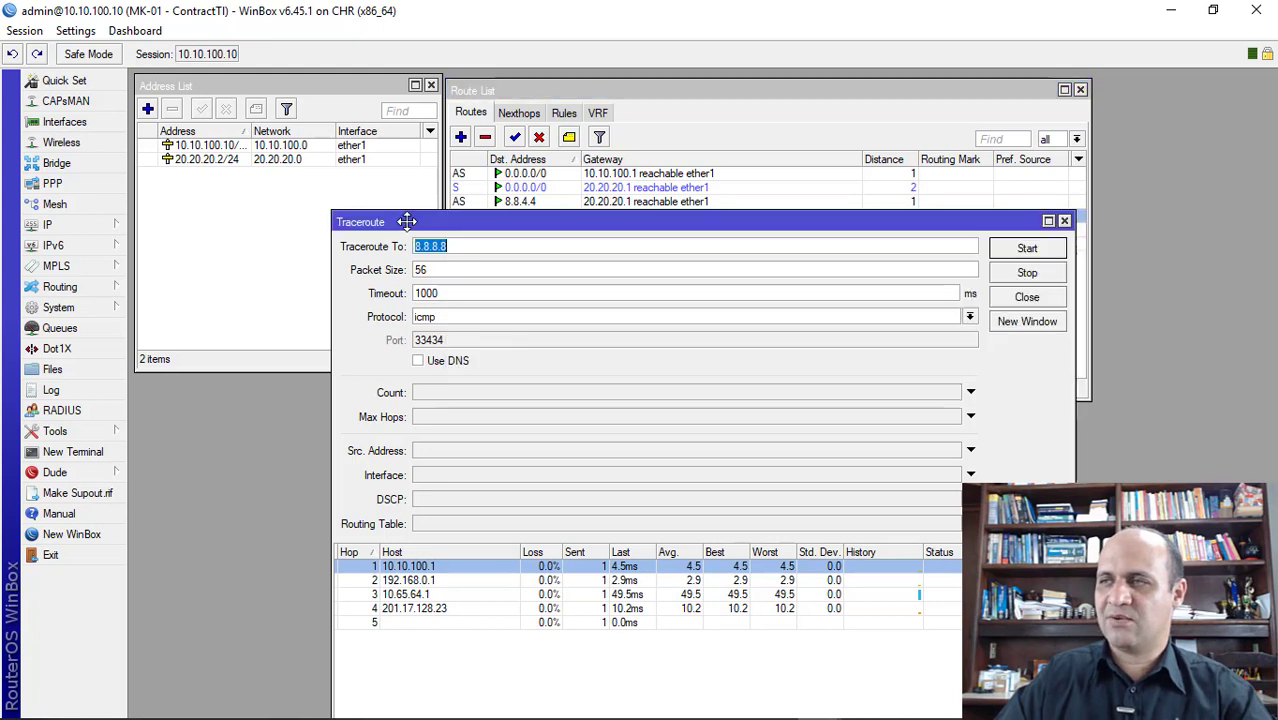
pyautogui.click(1028, 249)
pyautogui.click(1027, 274)
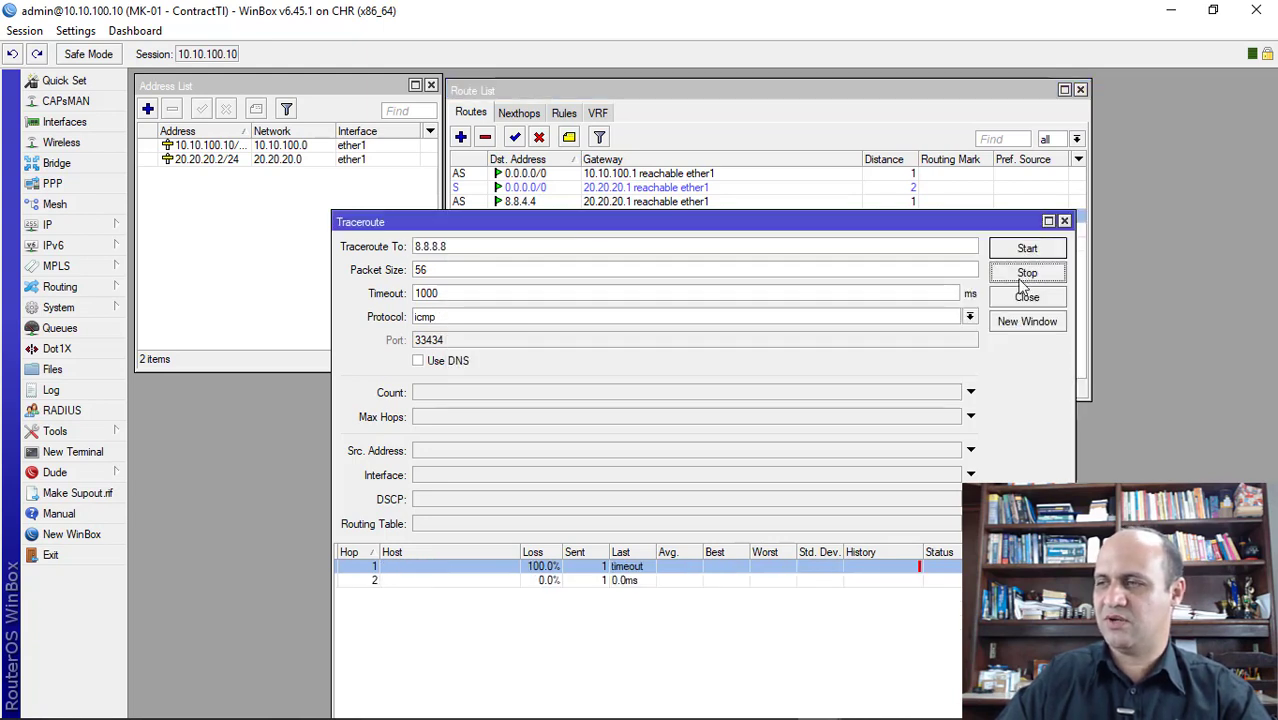
pyautogui.click(1005, 252)
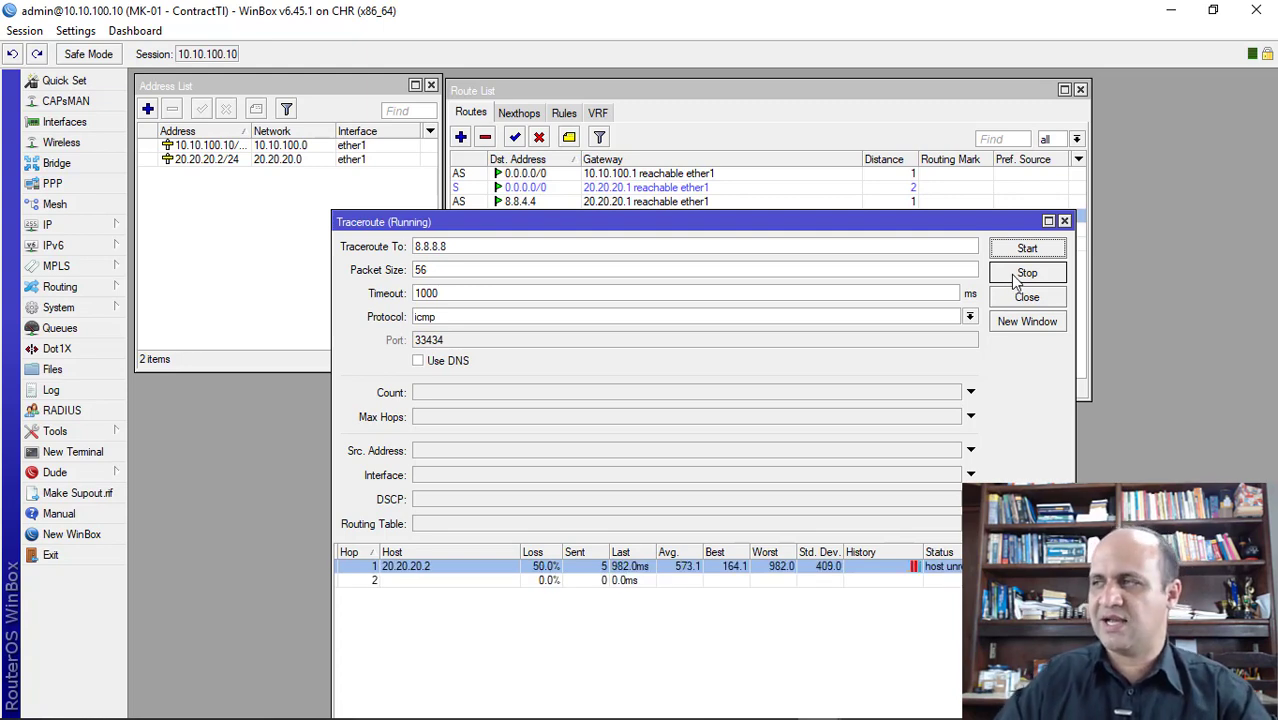
pyautogui.click(1024, 274)
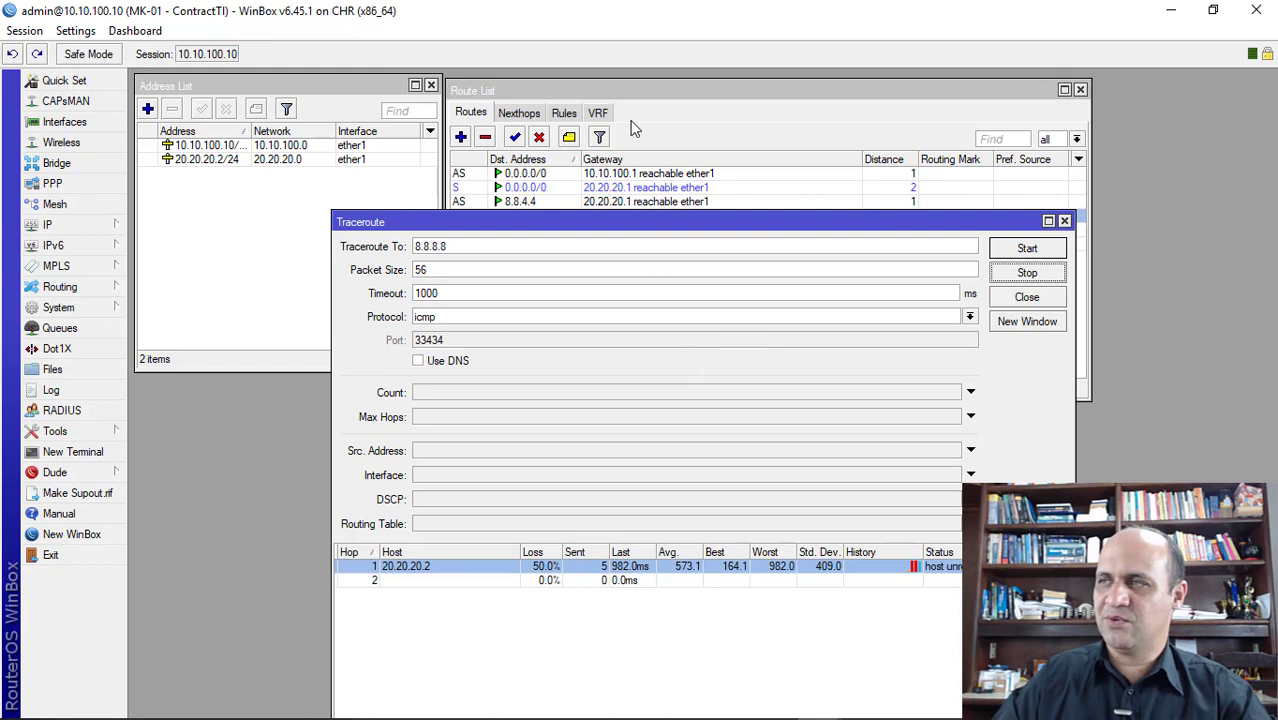
pyautogui.click(630, 126)
pyautogui.click(543, 202)
pyautogui.click(545, 215)
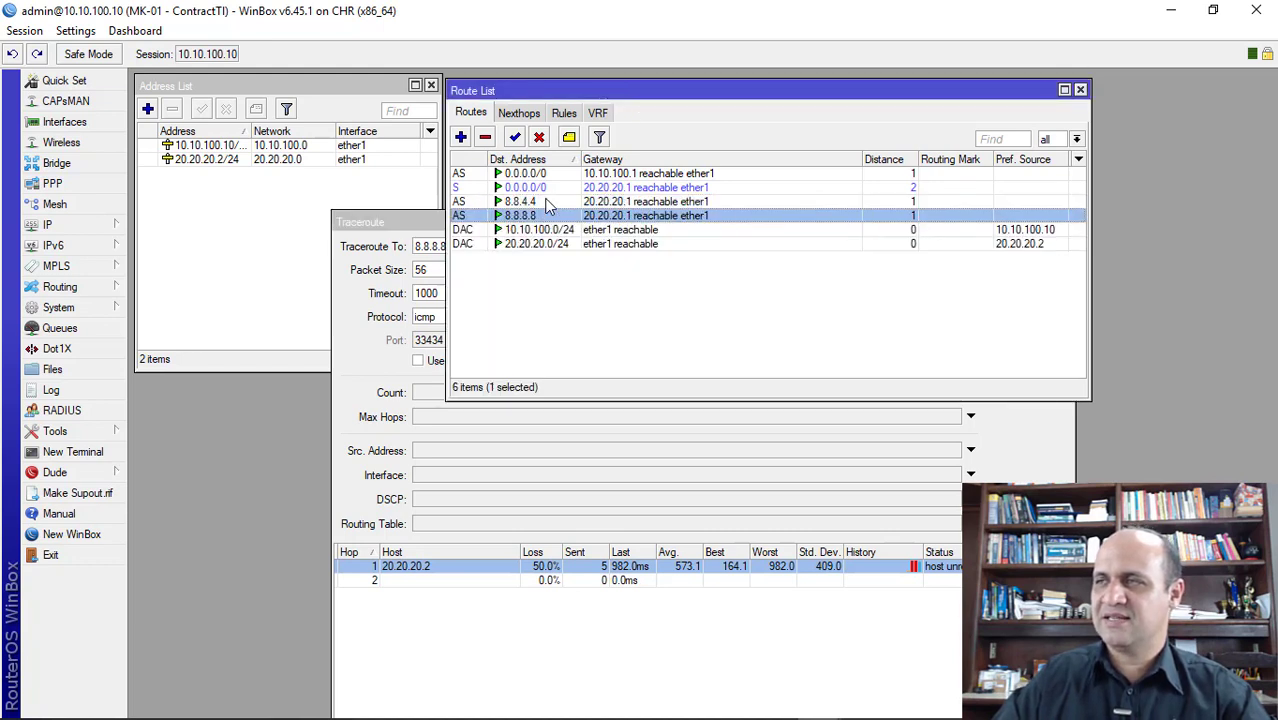
pyautogui.click(546, 203)
pyautogui.click(548, 214)
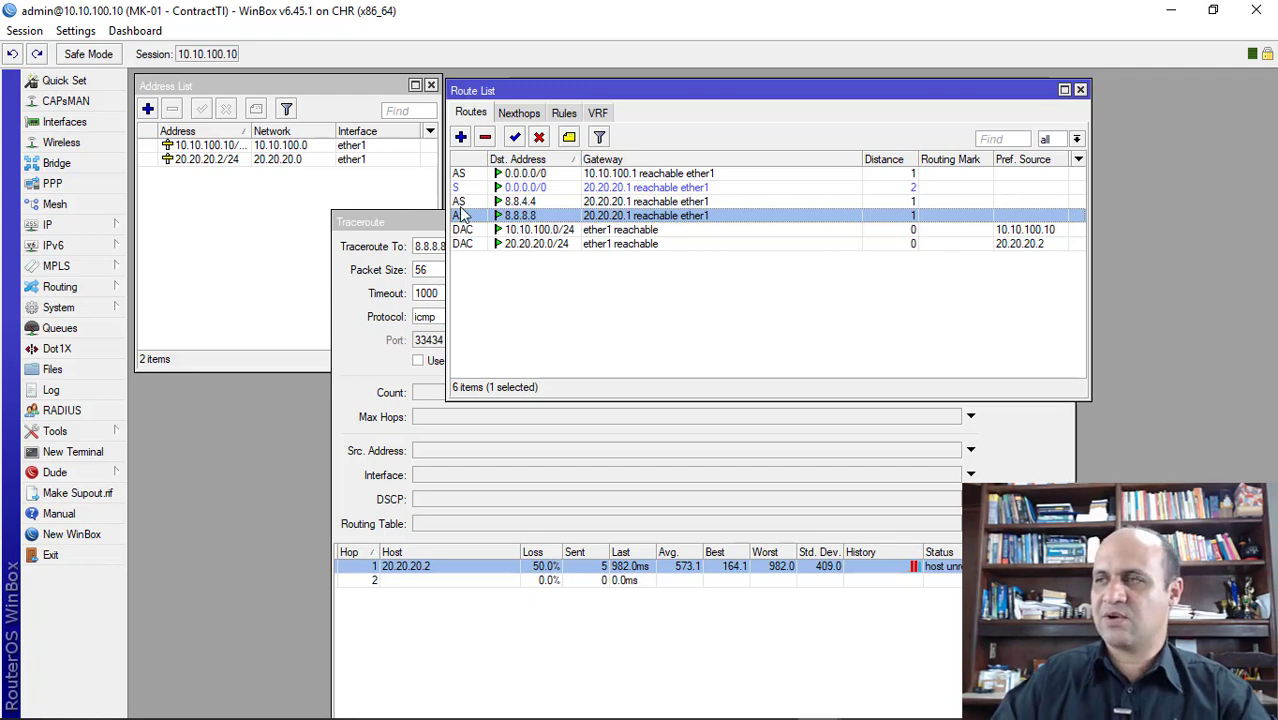
# - Set Check Gateway to ping on the 0.0.0.0/0 route through 20.20.20.1 and save the route
pyautogui.doubleClick(535, 188)
pyautogui.click(506, 186)
pyautogui.click(518, 200)
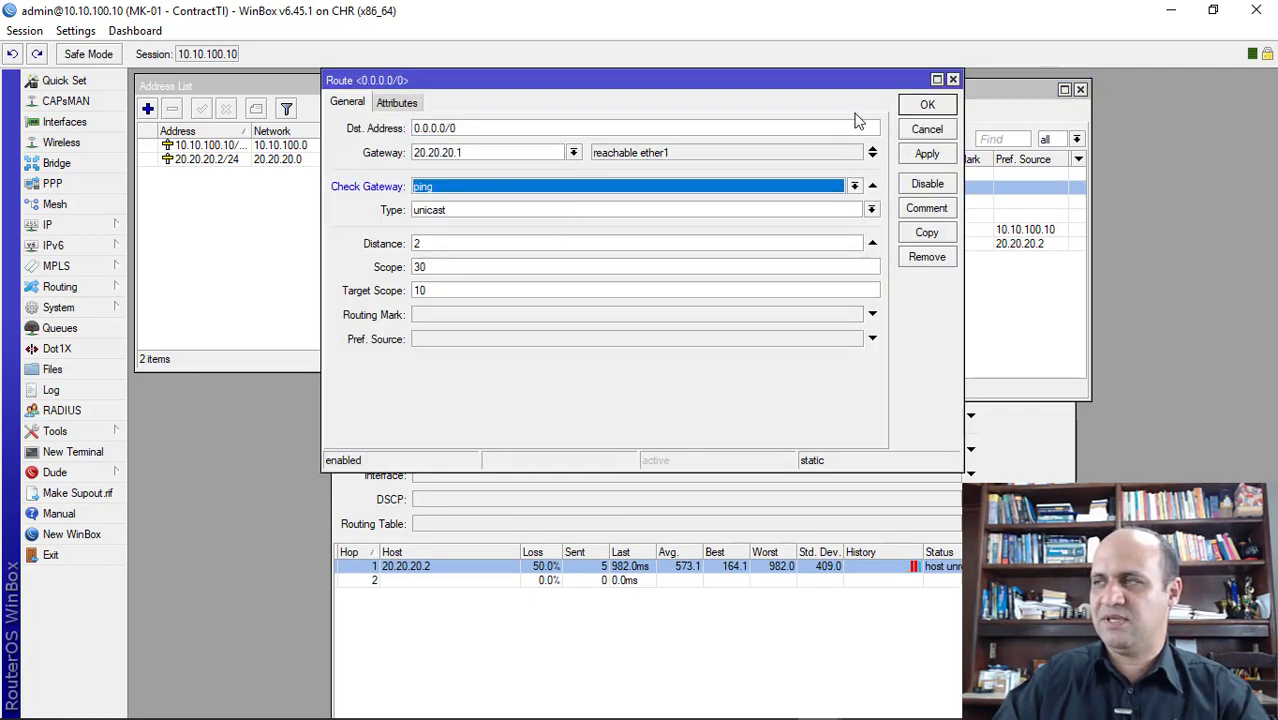
pyautogui.click(927, 105)
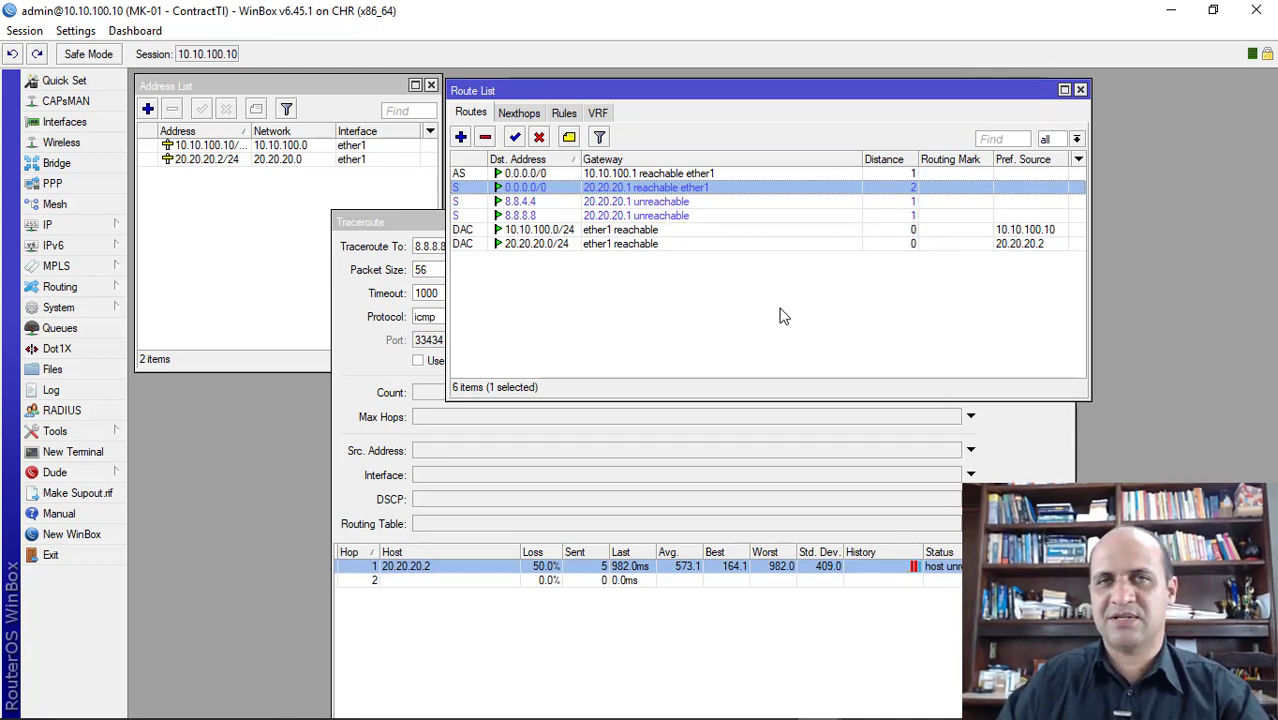
# - Repeat the traceroute to 8.8.8.8, stop it, and compare the 10.10.100.1 default route with the routes through 20.20.20.1
pyautogui.click(373, 228)
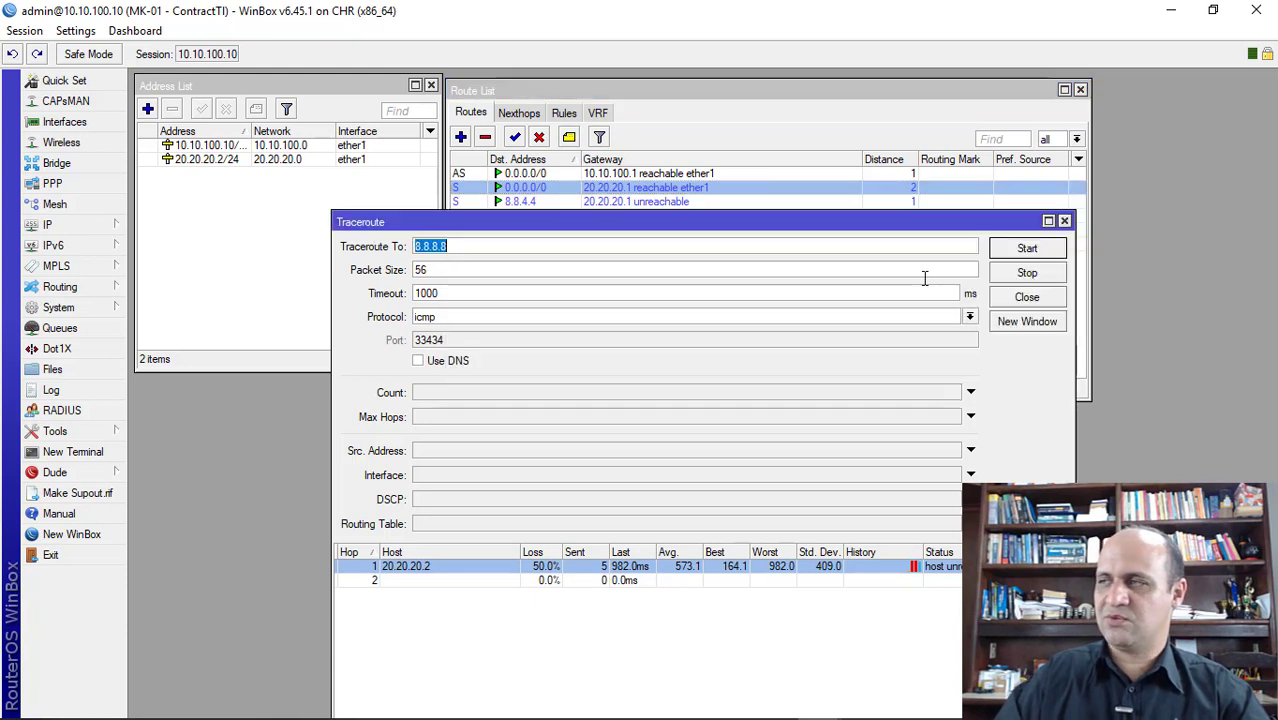
pyautogui.click(1045, 256)
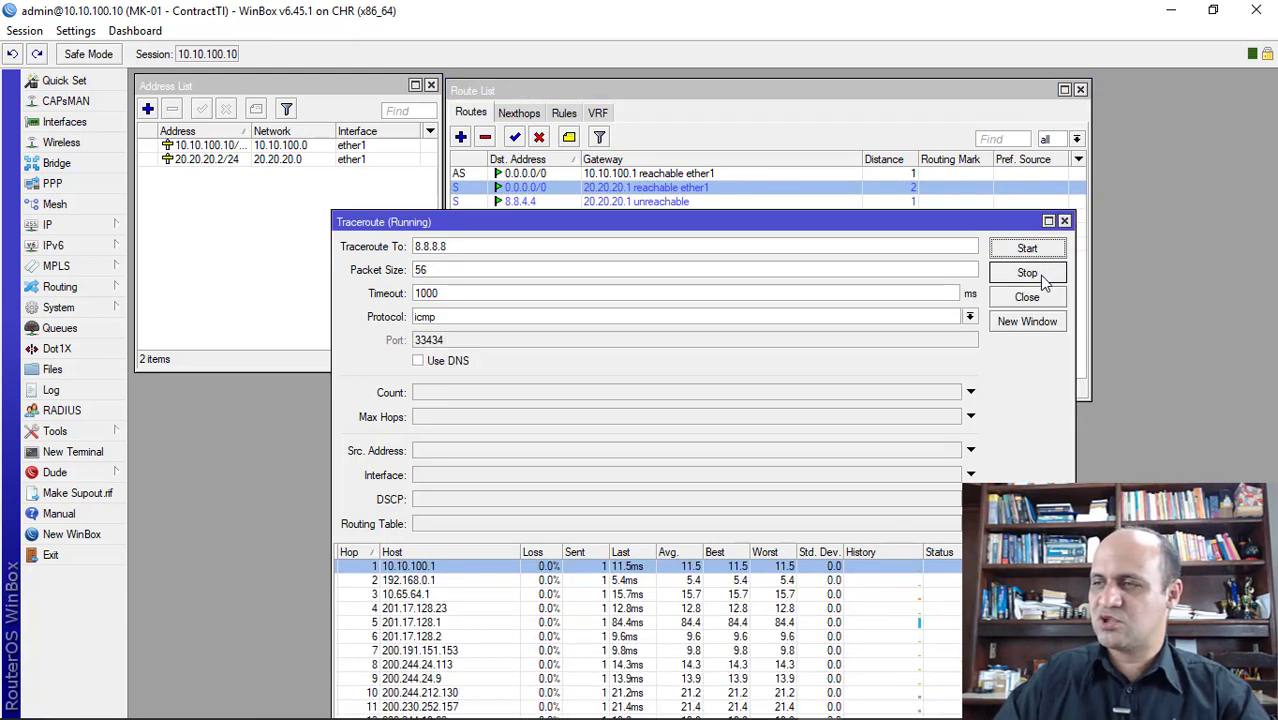
pyautogui.click(1041, 279)
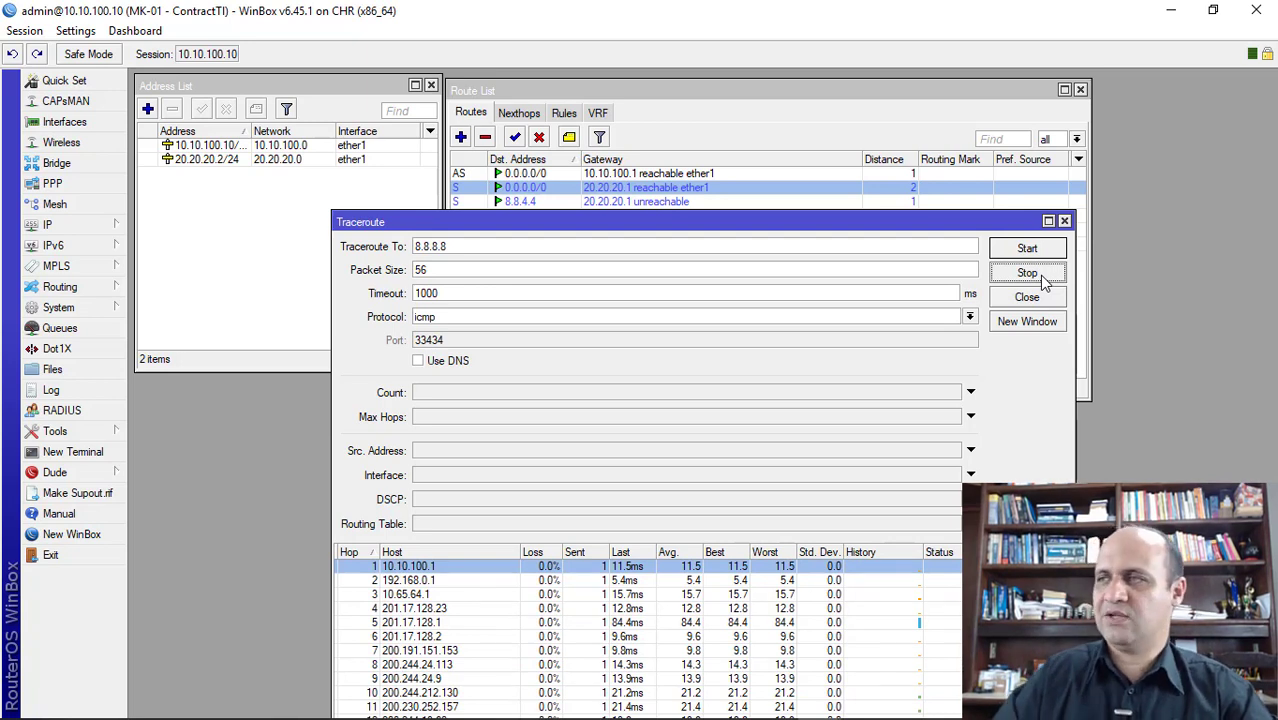
pyautogui.click(677, 175)
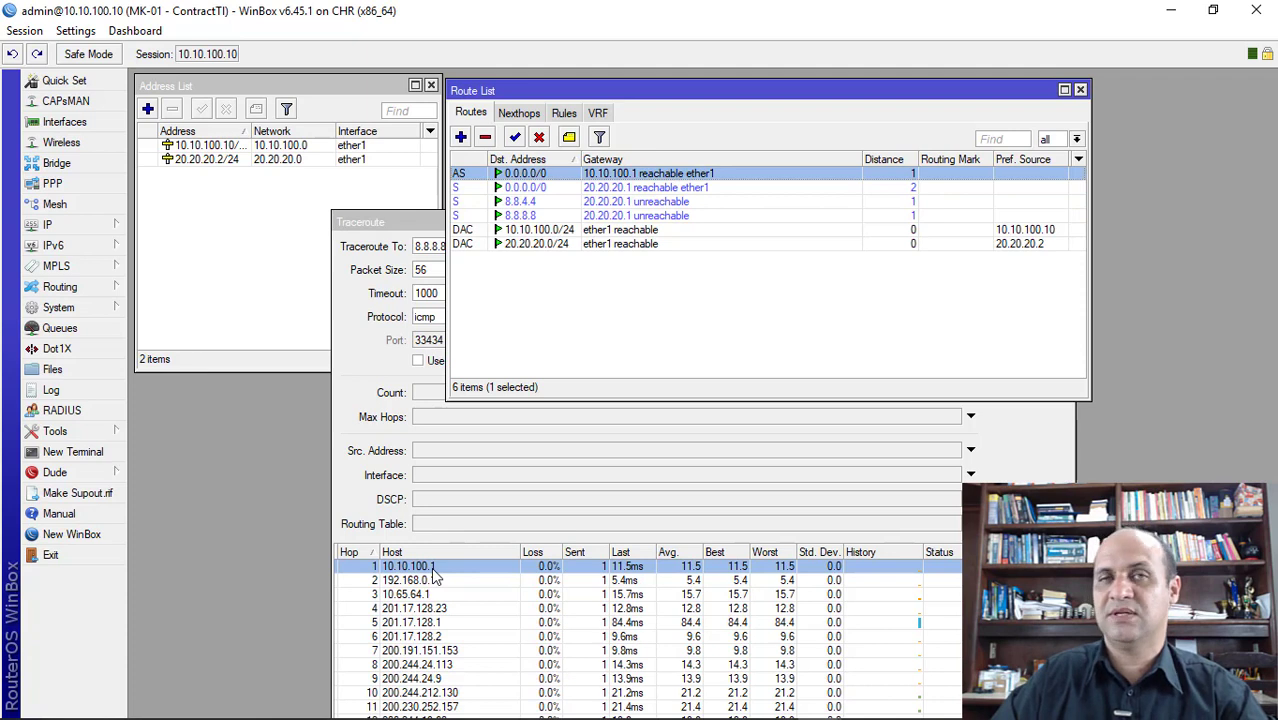
pyautogui.click(613, 189)
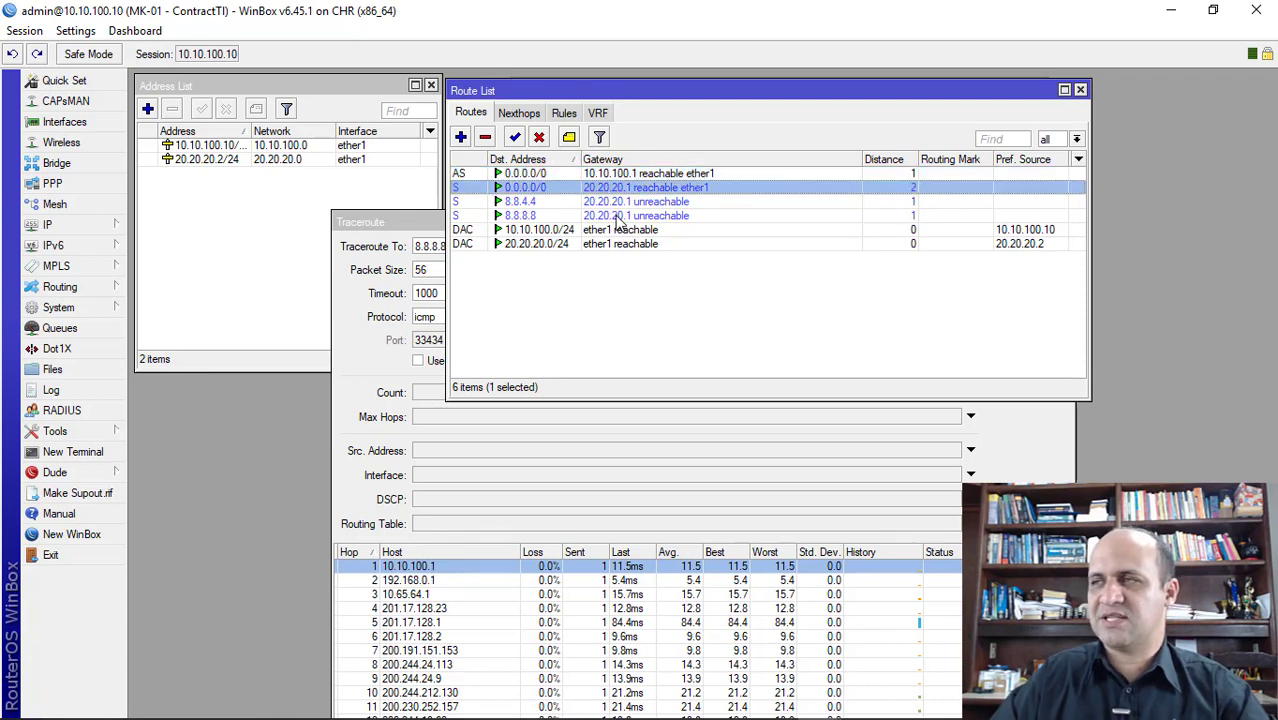
pyautogui.keyDown('shift'); pyautogui.click(616, 218); pyautogui.keyUp('shift')
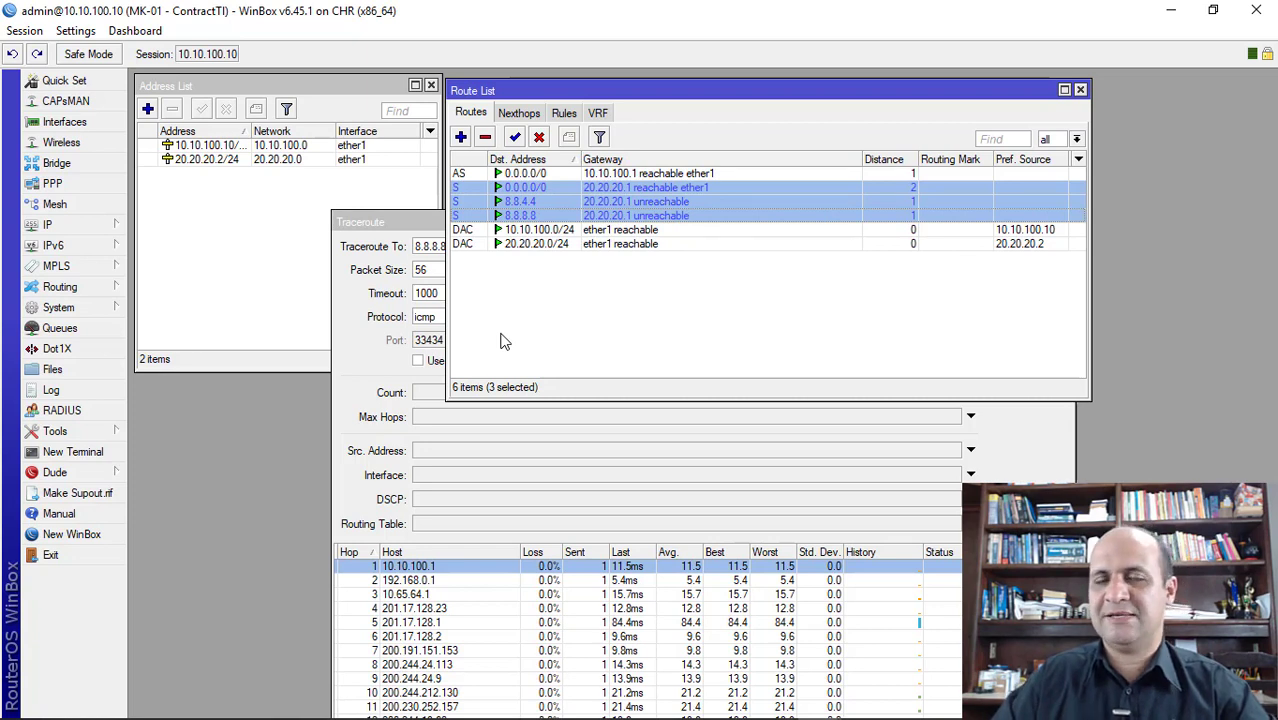
# - Set Check Gateway to ping on the 0.0.0.0/0 route through 10.10.100.1 and save the route
pyautogui.click(631, 176)
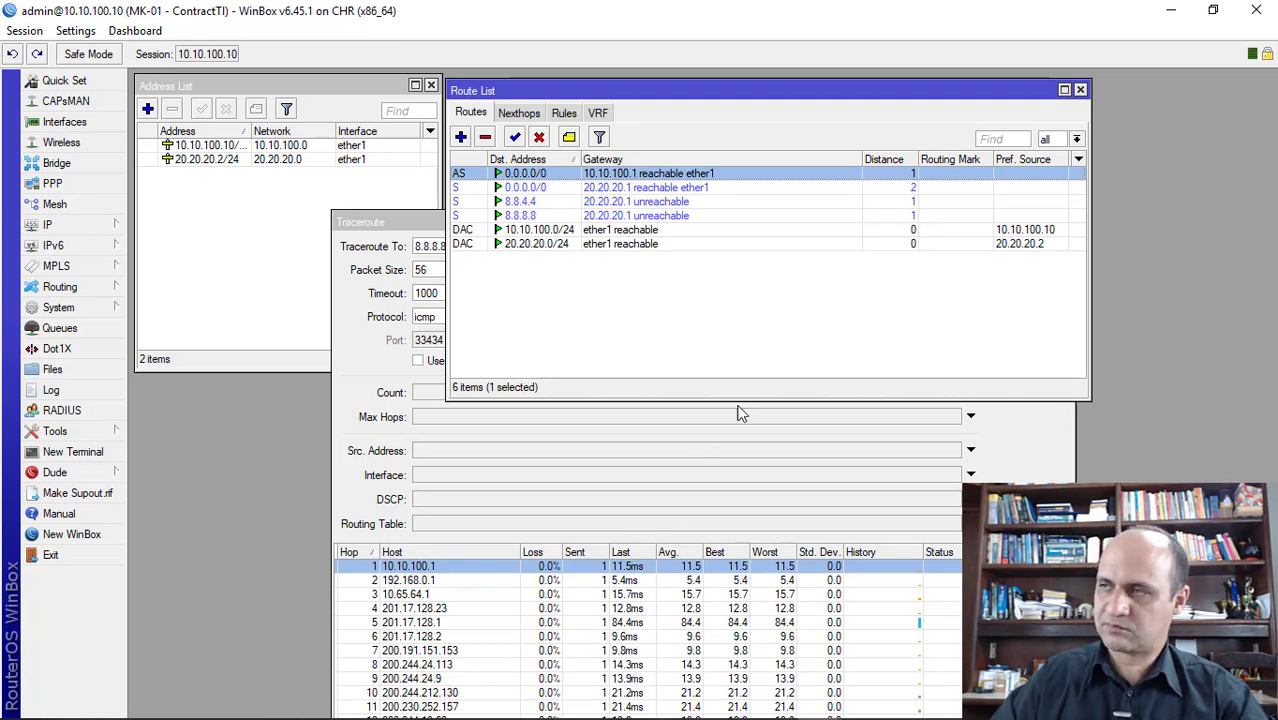
pyautogui.doubleClick(604, 177)
pyautogui.click(535, 188)
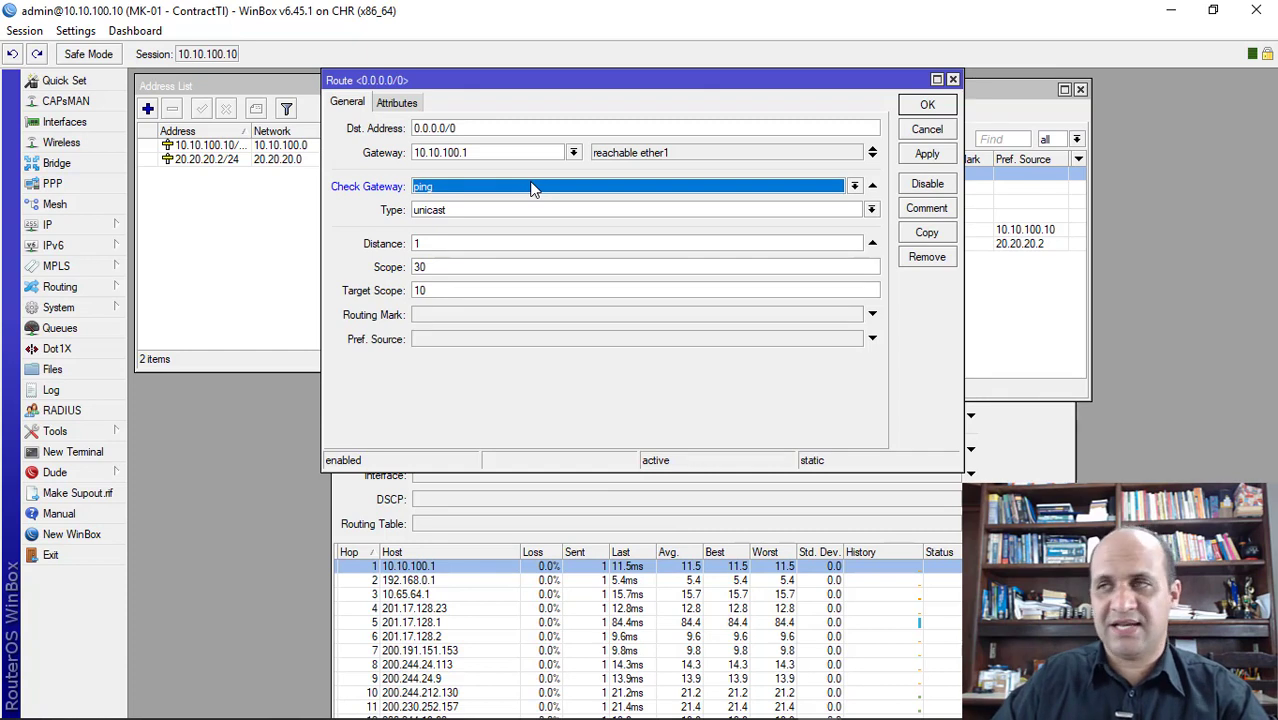
pyautogui.click(927, 105)
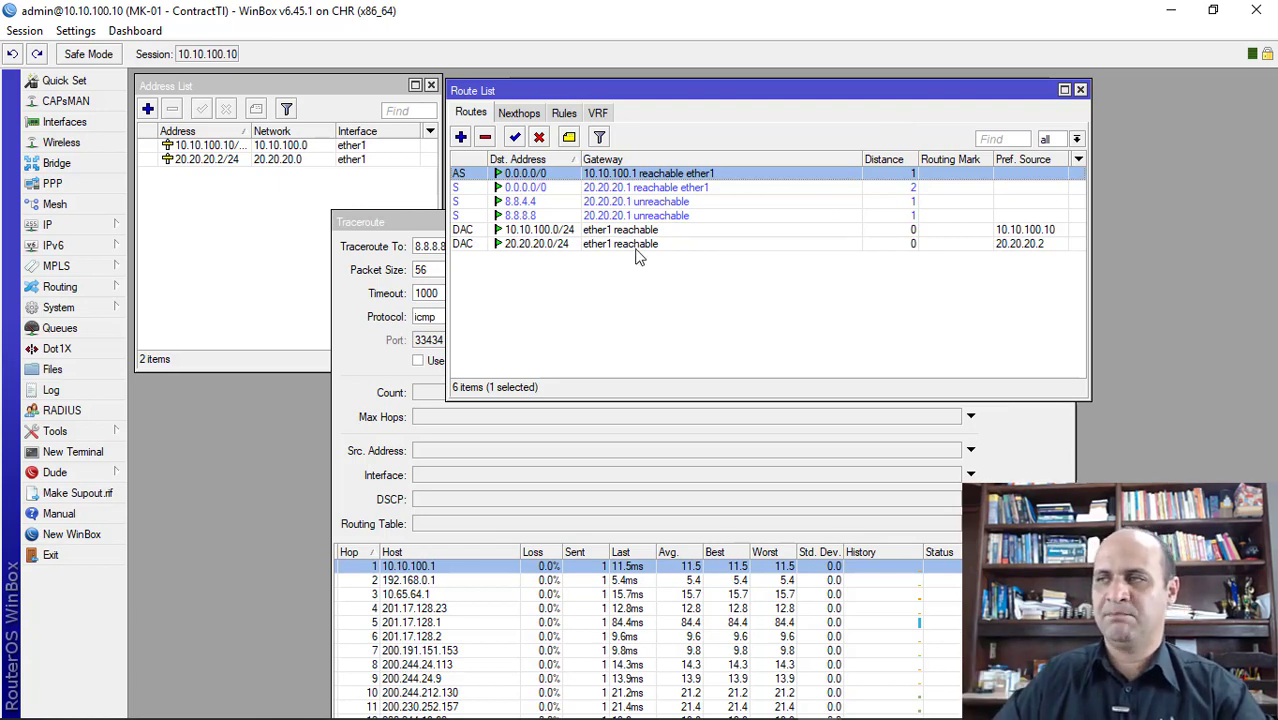
# - Enable the 20.20.20.1/24 address on the CASA router's session, and return to MK-01 to check its route list
pyautogui.hotkey('alt', 'Tab')
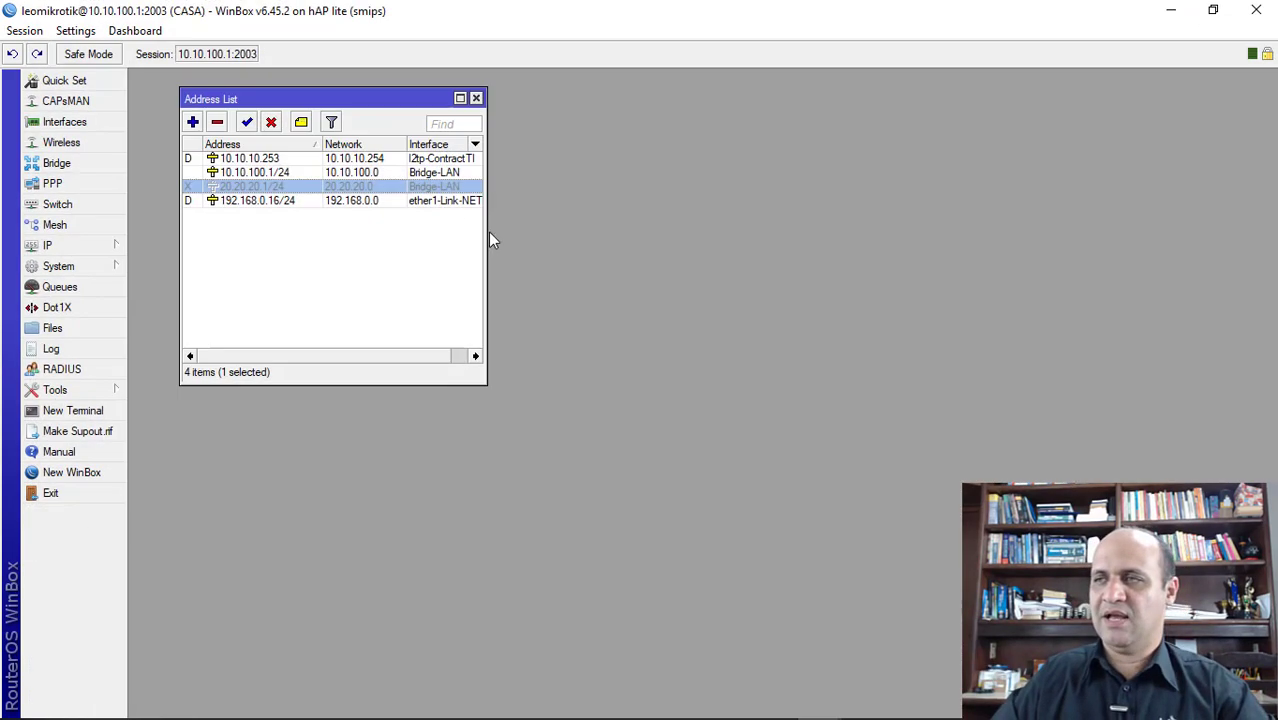
pyautogui.click(247, 122)
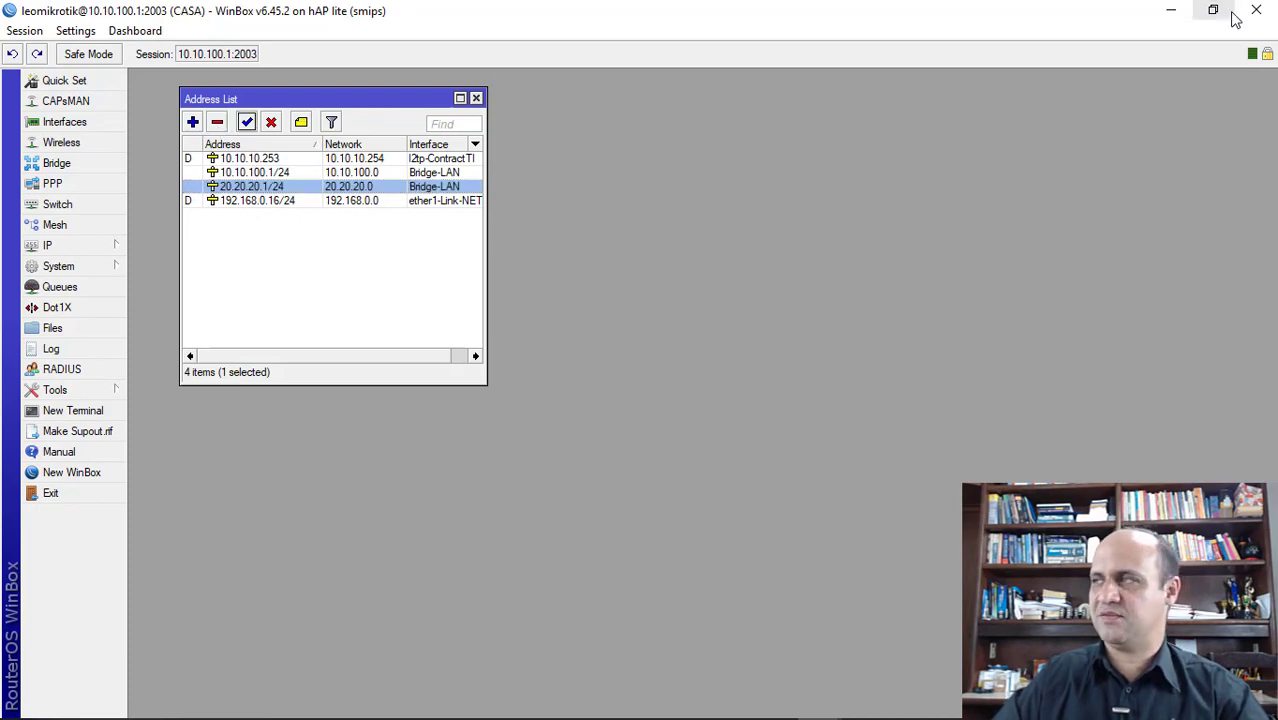
pyautogui.click(1175, 14)
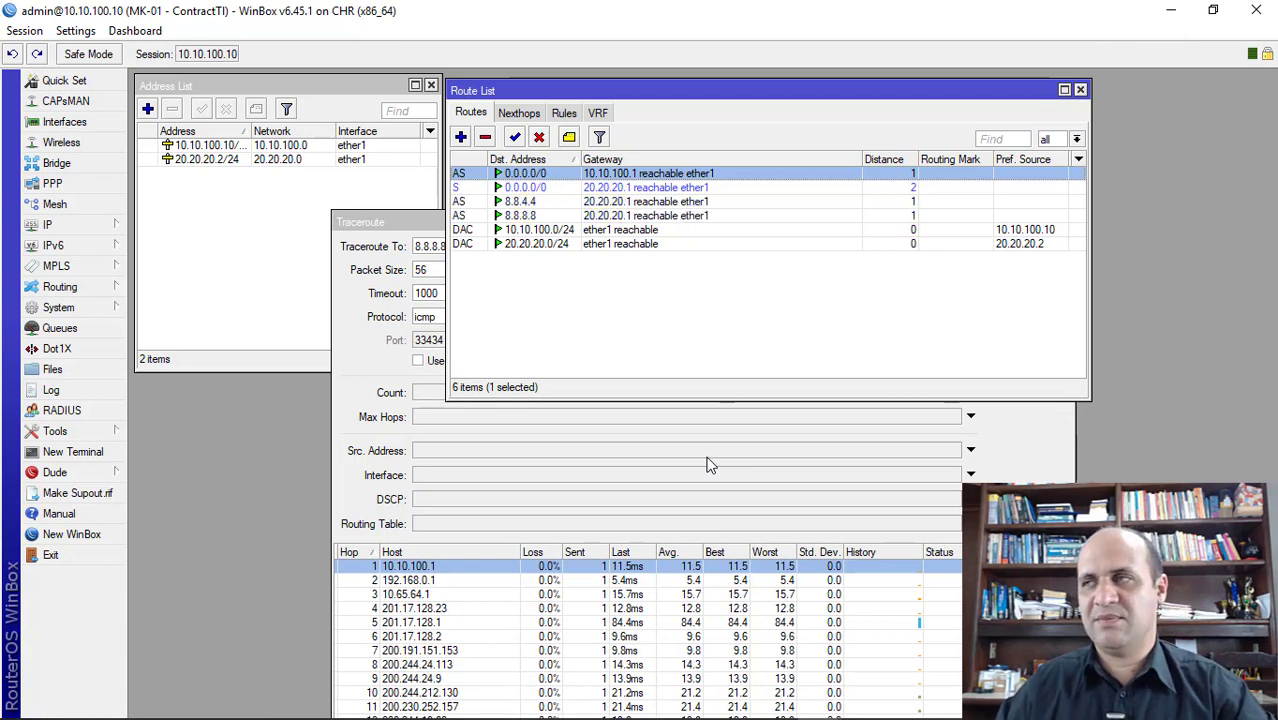
pyautogui.click(660, 202)
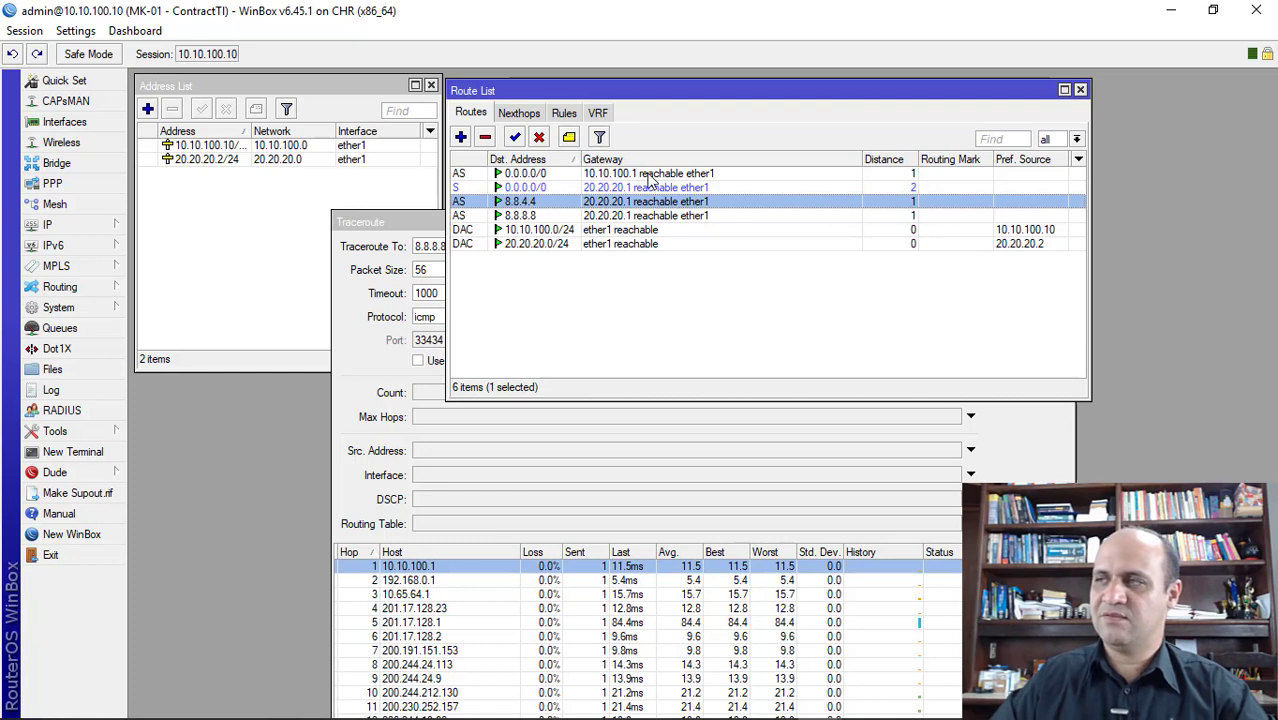
pyautogui.click(648, 175)
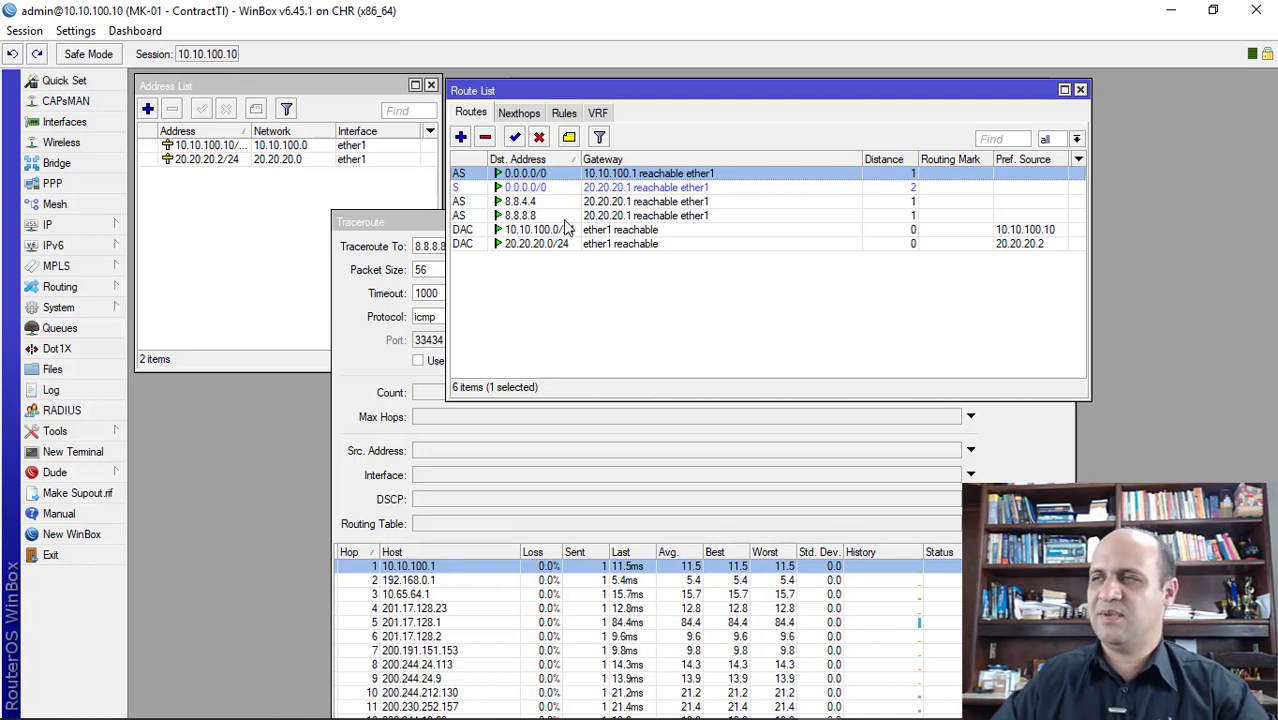
# - Switch to the CASA router's WinBox session and disable the 10.10.100.1/24 address on Bridge-LAN
pyautogui.click(93, 228)
pyautogui.click(201, 161)
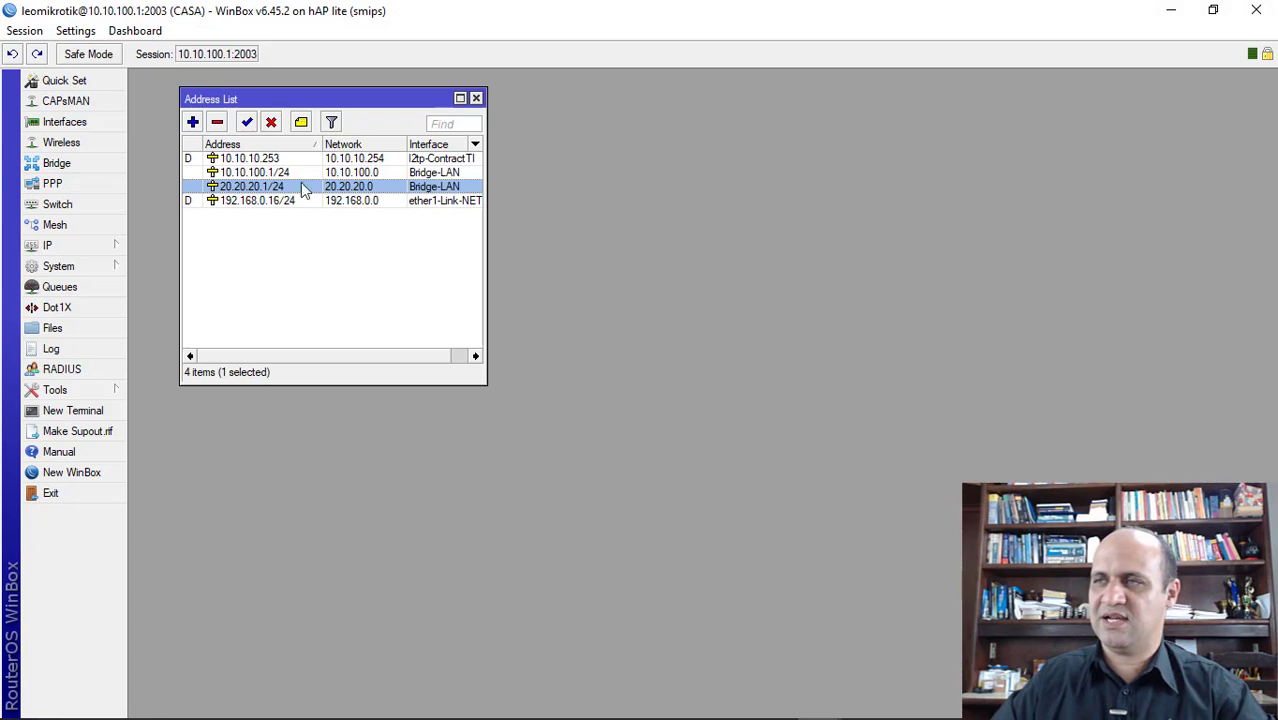
pyautogui.click(281, 175)
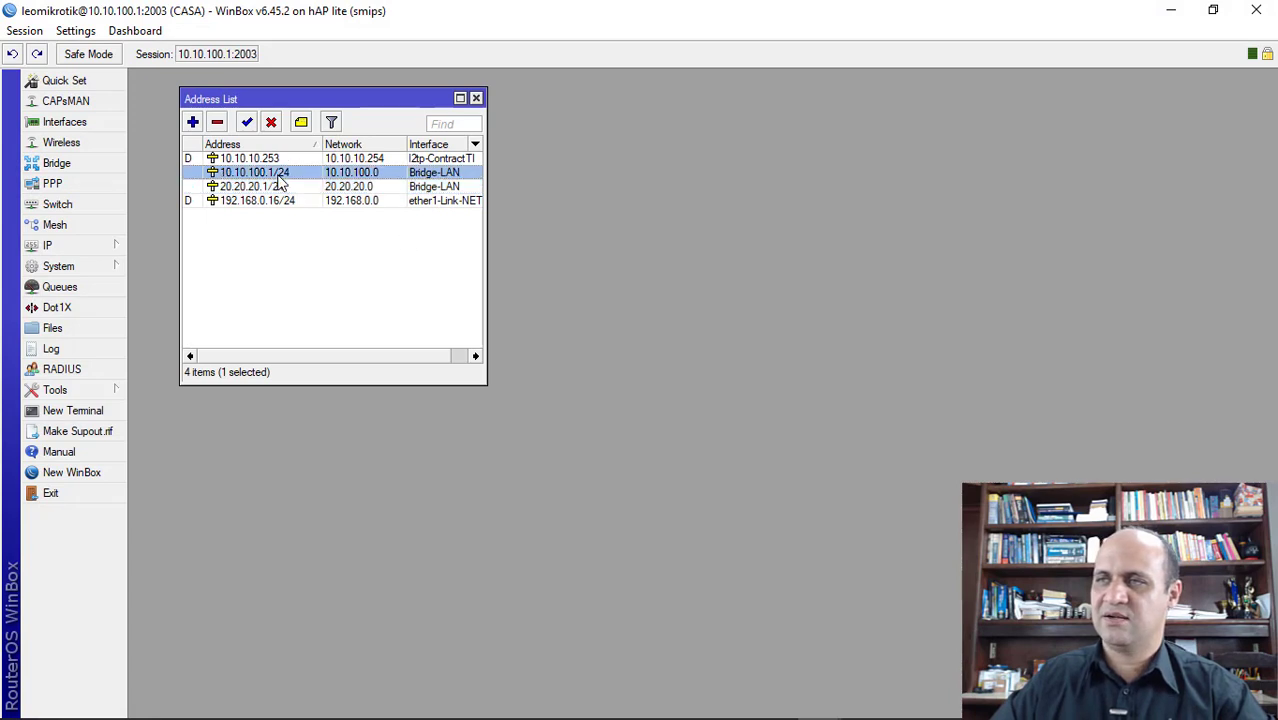
pyautogui.click(271, 122)
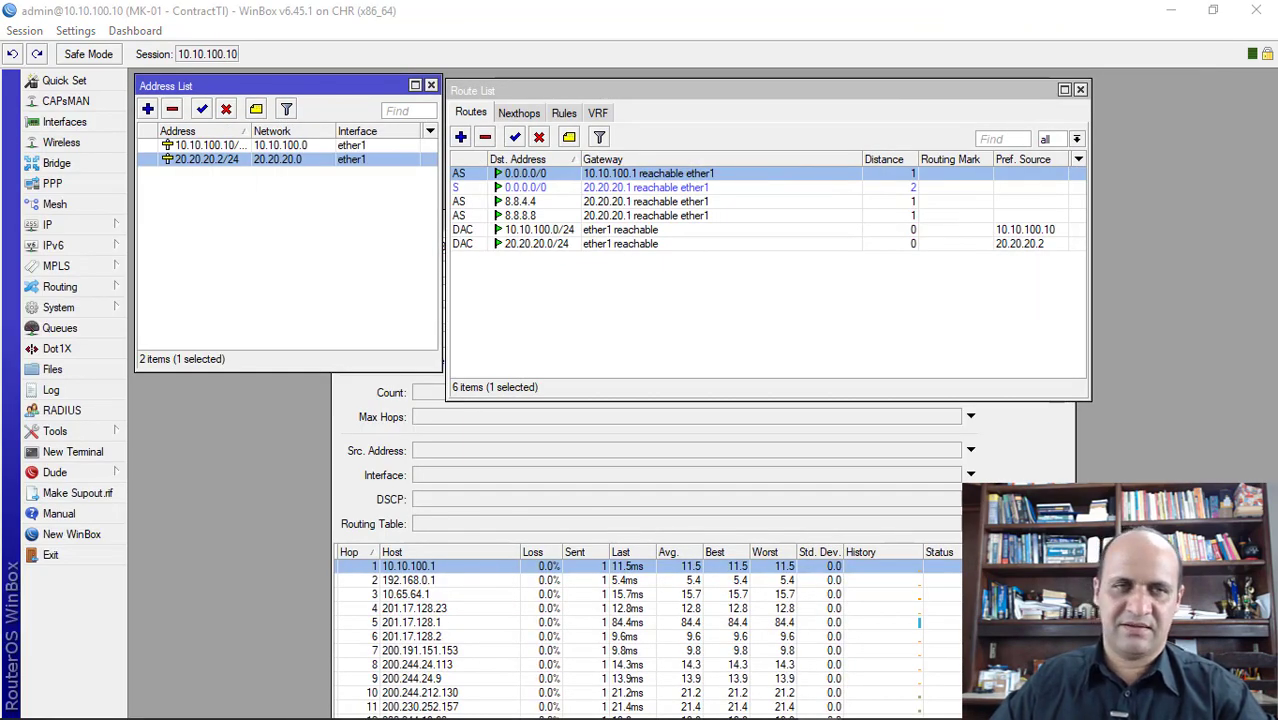
# - Check on MK-01 which of the two default routes, through 10.10.100.1 or 20.20.20.1, is active
pyautogui.click(646, 188)
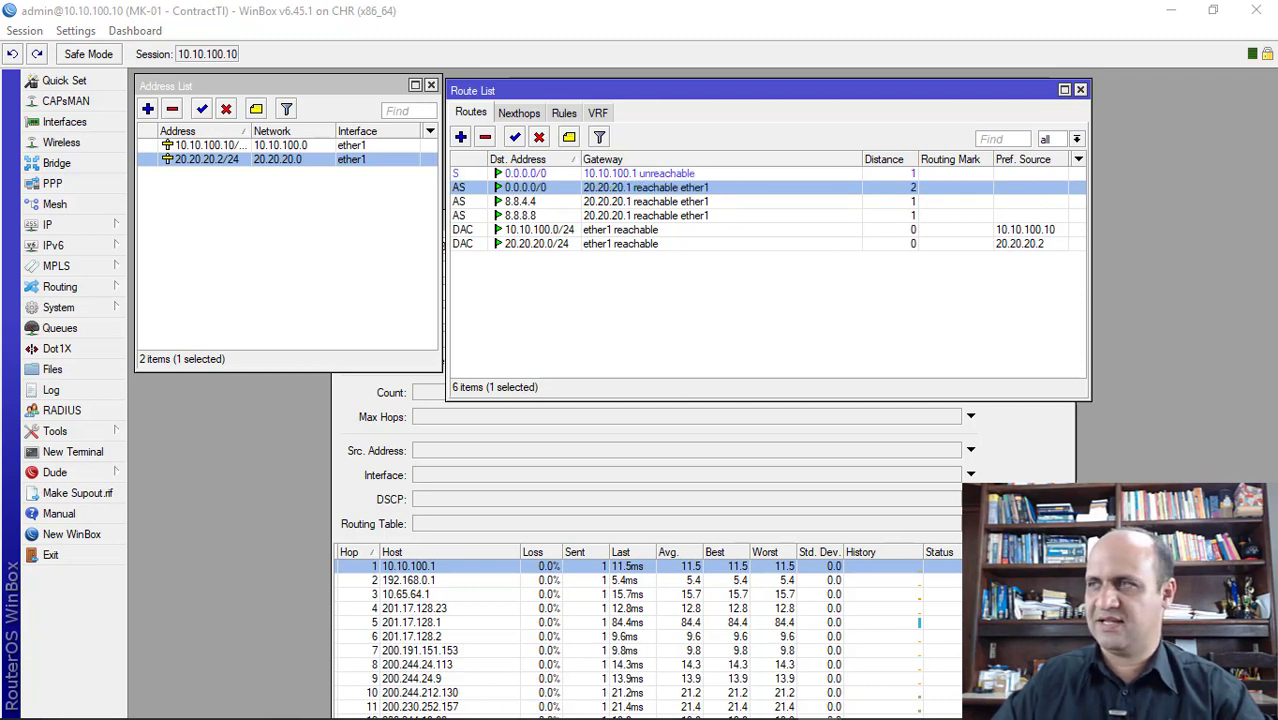
pyautogui.click(648, 174)
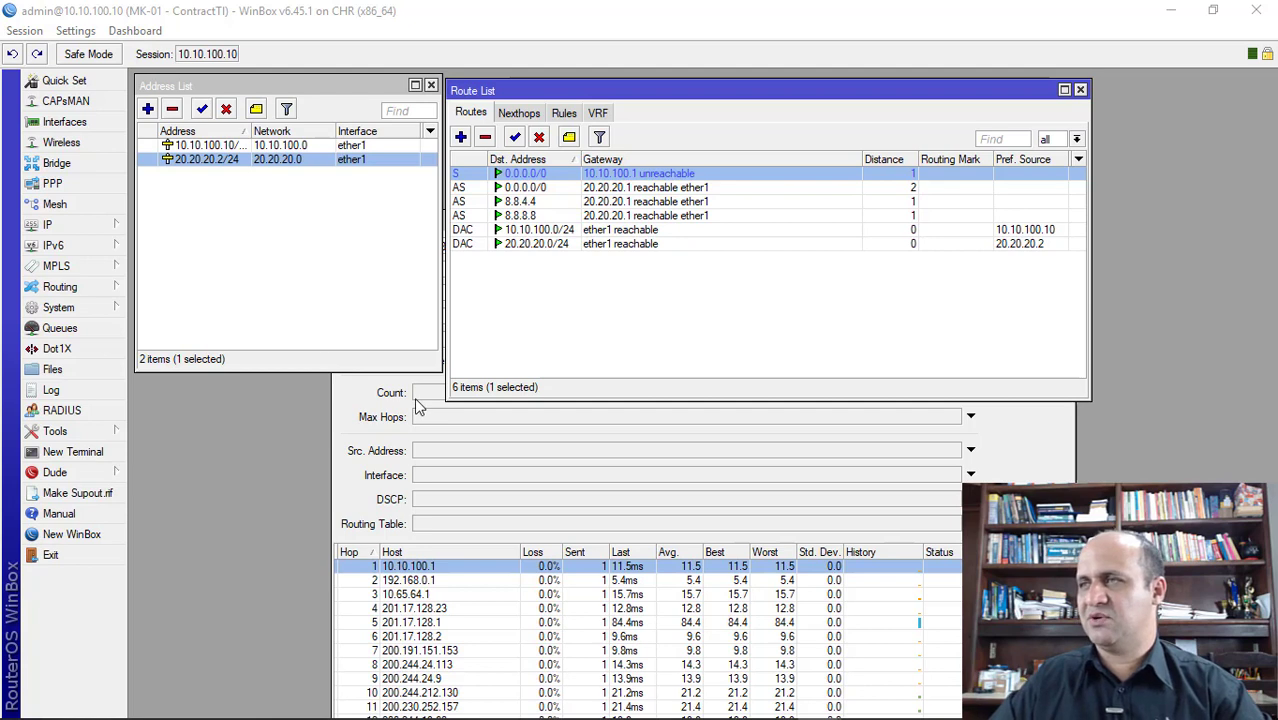
pyautogui.click(624, 188)
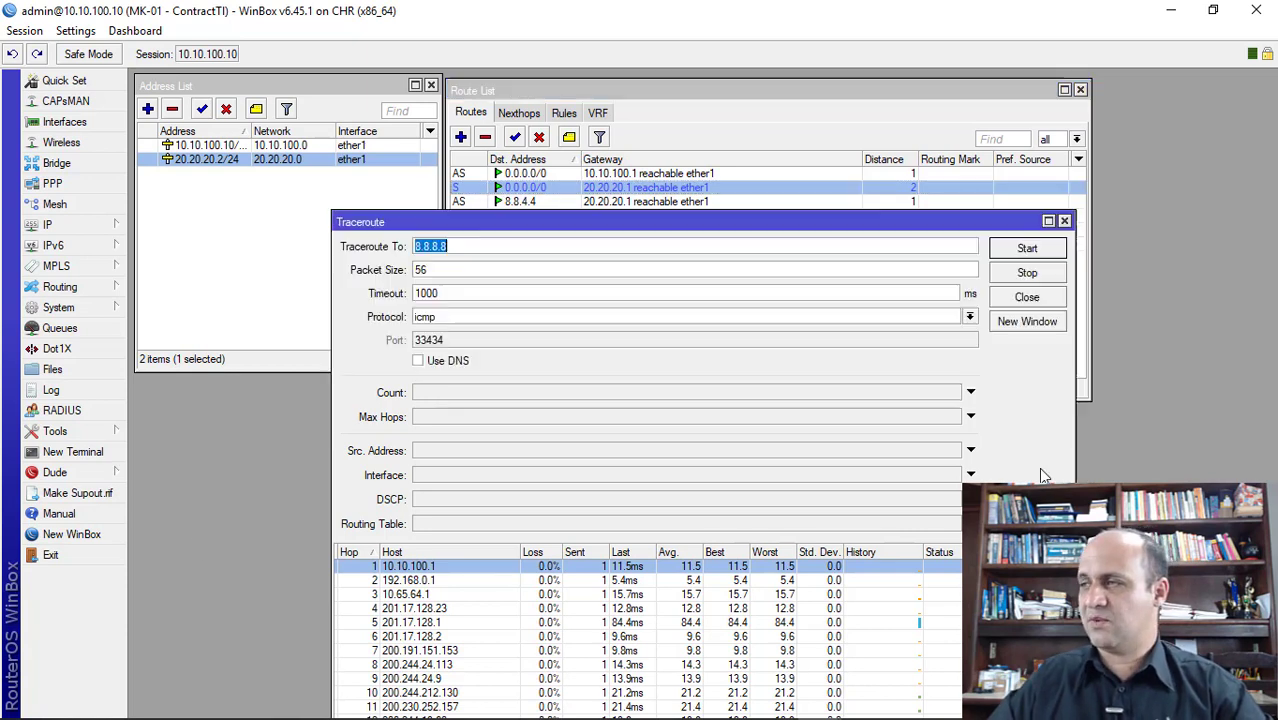
# - Close the Traceroute window, leaving the address and route lists open
pyautogui.click(1038, 467)
pyautogui.click(1040, 278)
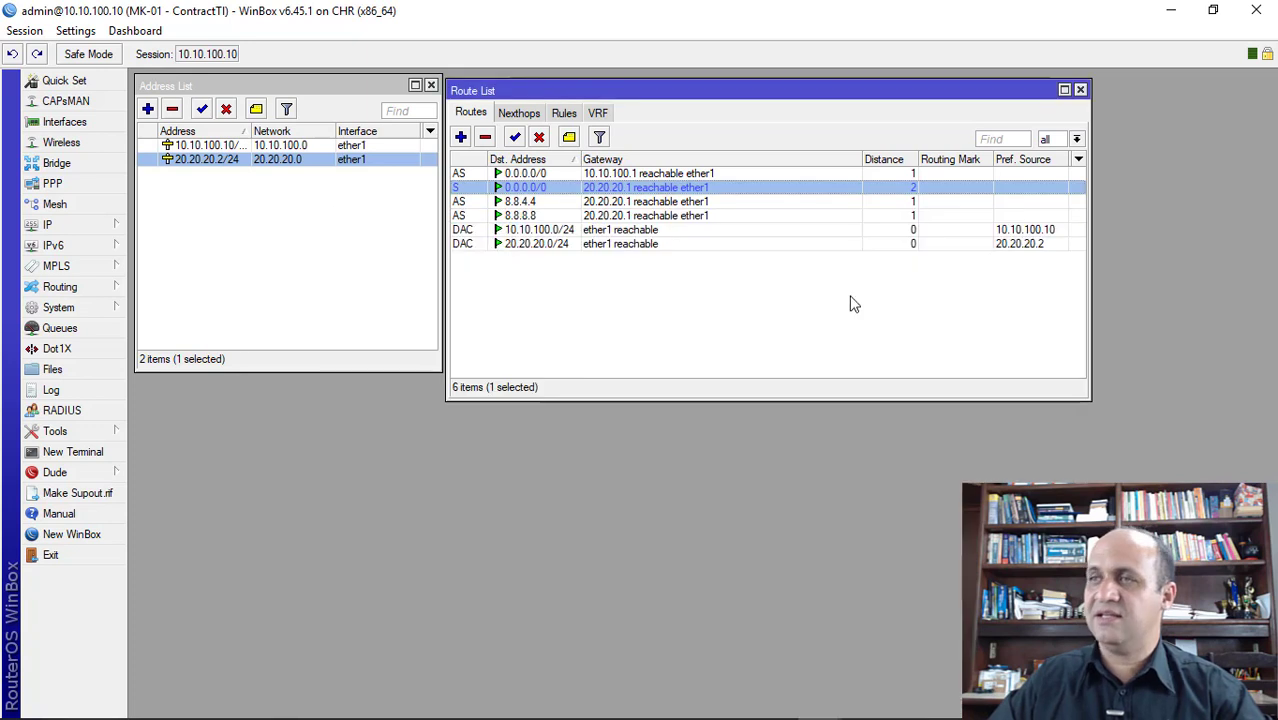
pyautogui.click(1064, 221)
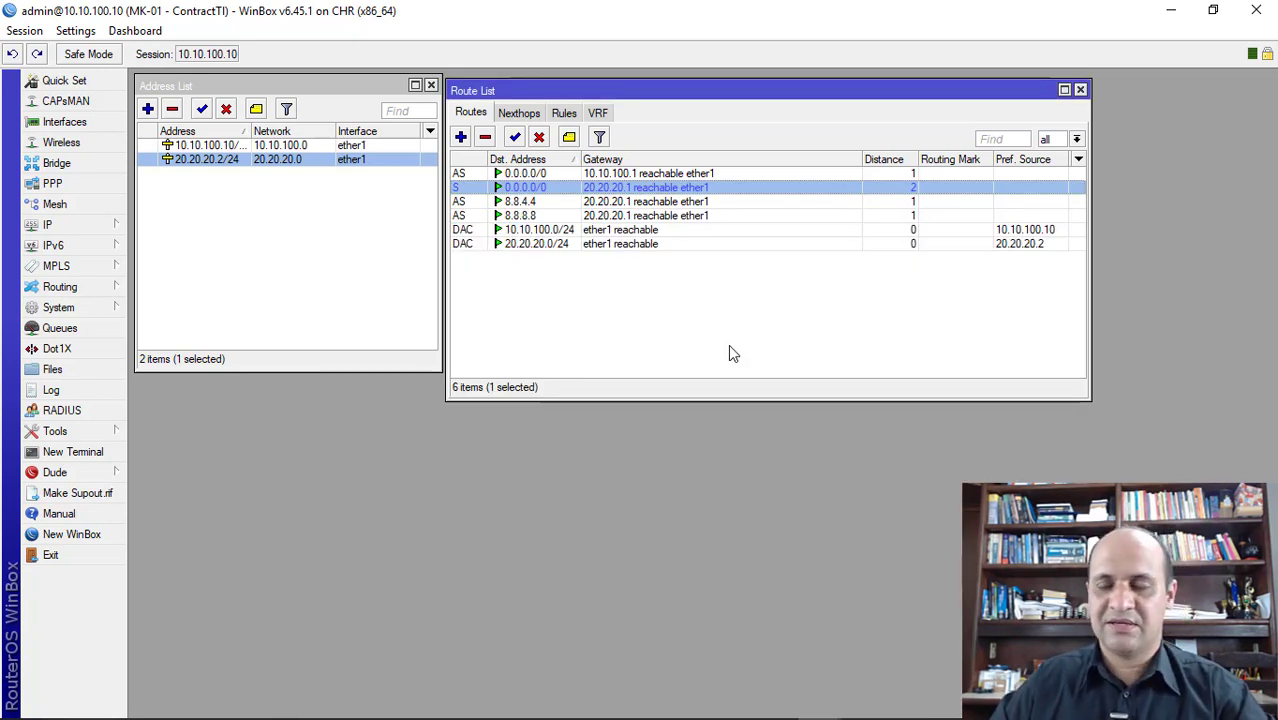